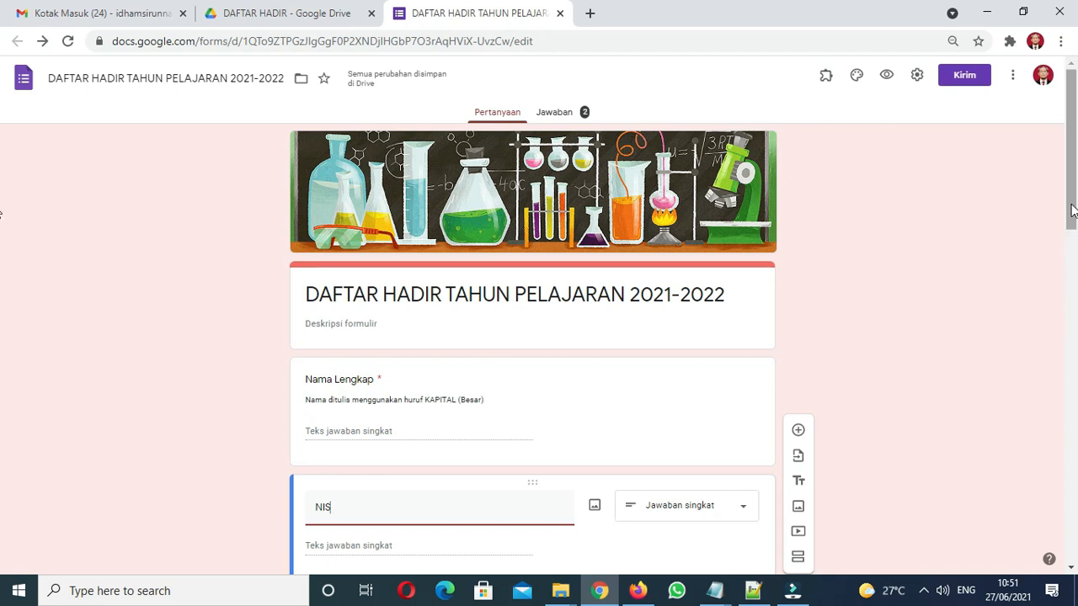
Open My Drive from Gmail's apps grid, then close the old Drive folder and form tabs
{"action": "left_click_drag", "start_coordinate": [1072, 211], "coordinate": [1054, 171]}
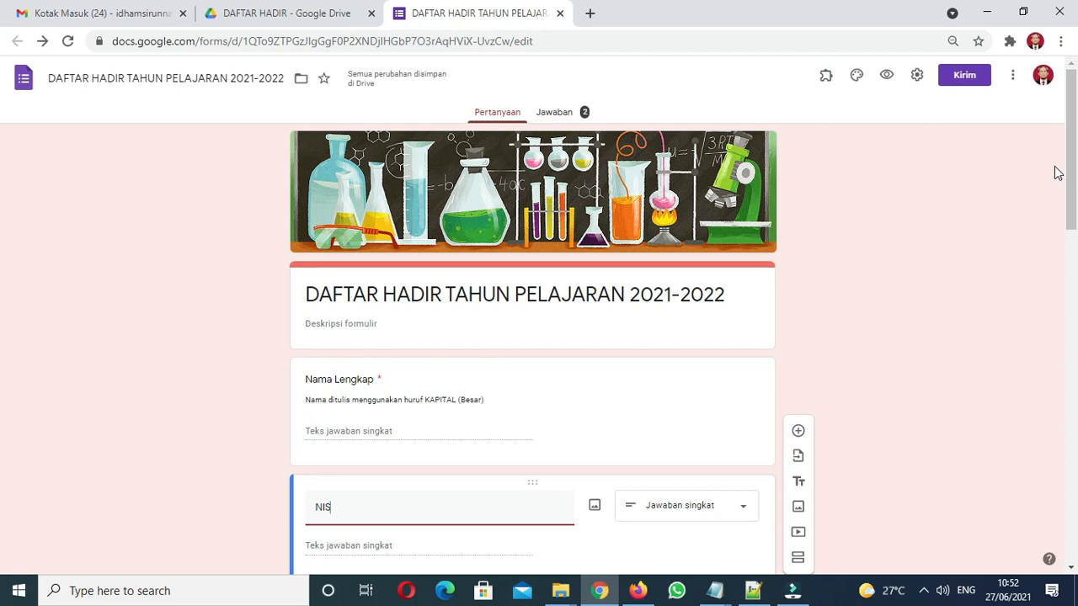
{"action": "left_click", "coordinate": [1044, 80]}
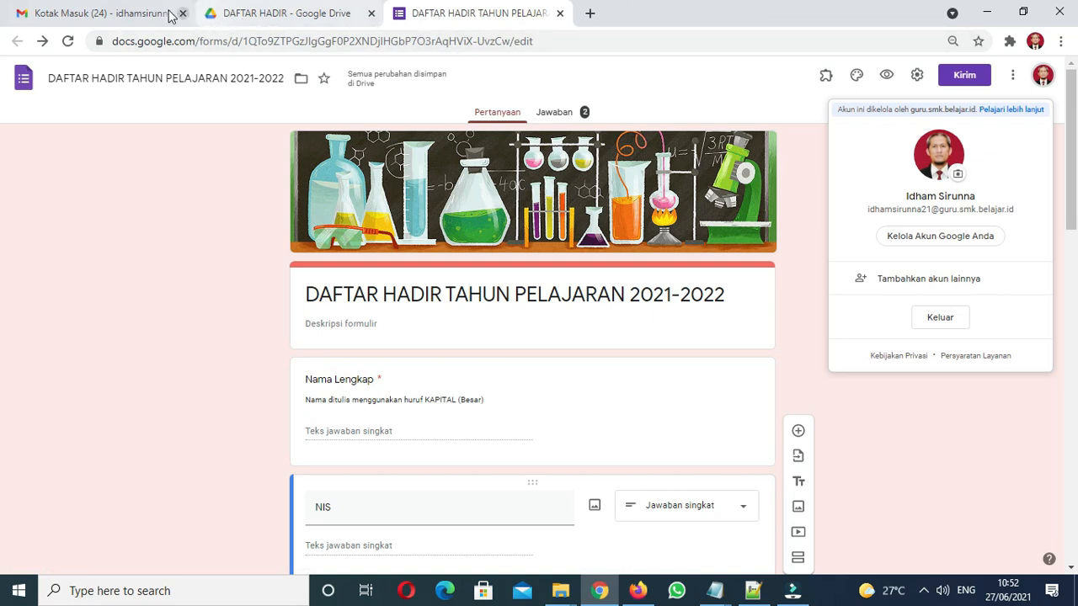
{"action": "left_click", "coordinate": [123, 15]}
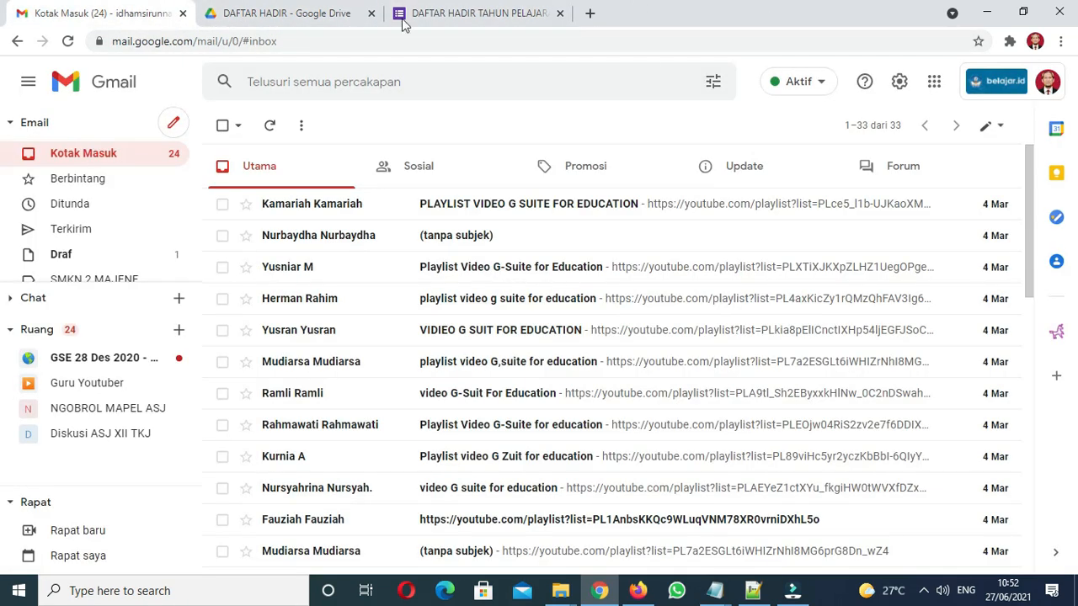
{"action": "left_click", "coordinate": [934, 82]}
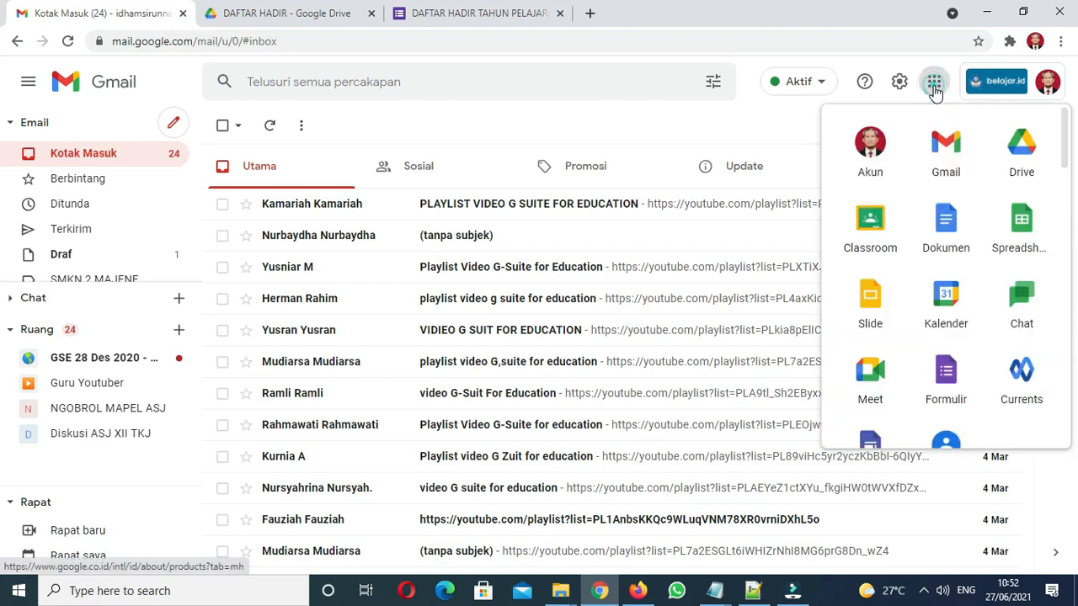
{"action": "left_click", "coordinate": [1022, 156]}
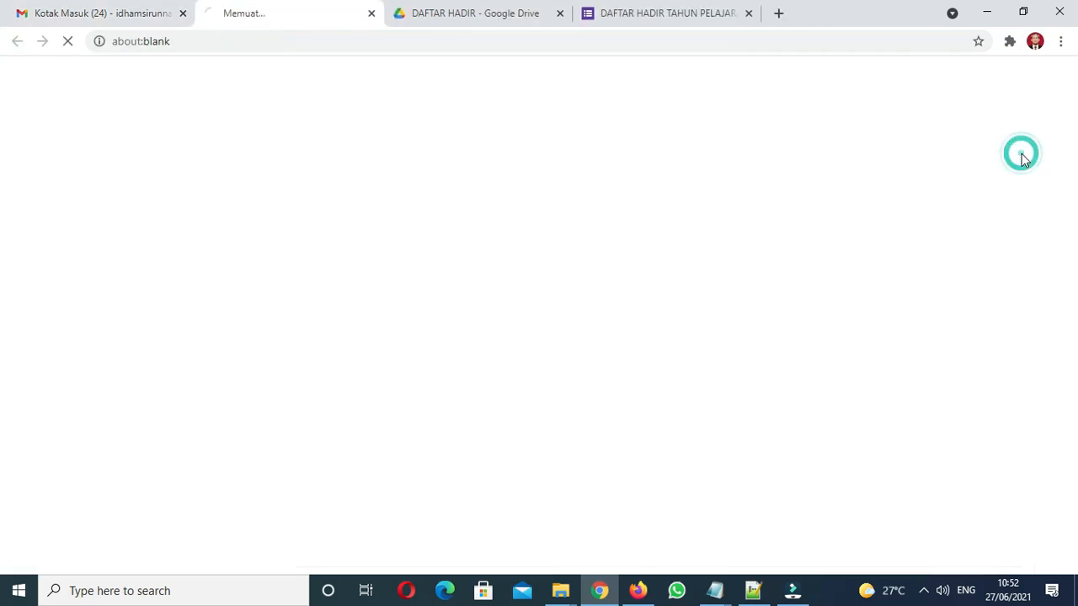
{"action": "left_click", "coordinate": [560, 13]}
{"action": "left_click", "coordinate": [558, 14]}
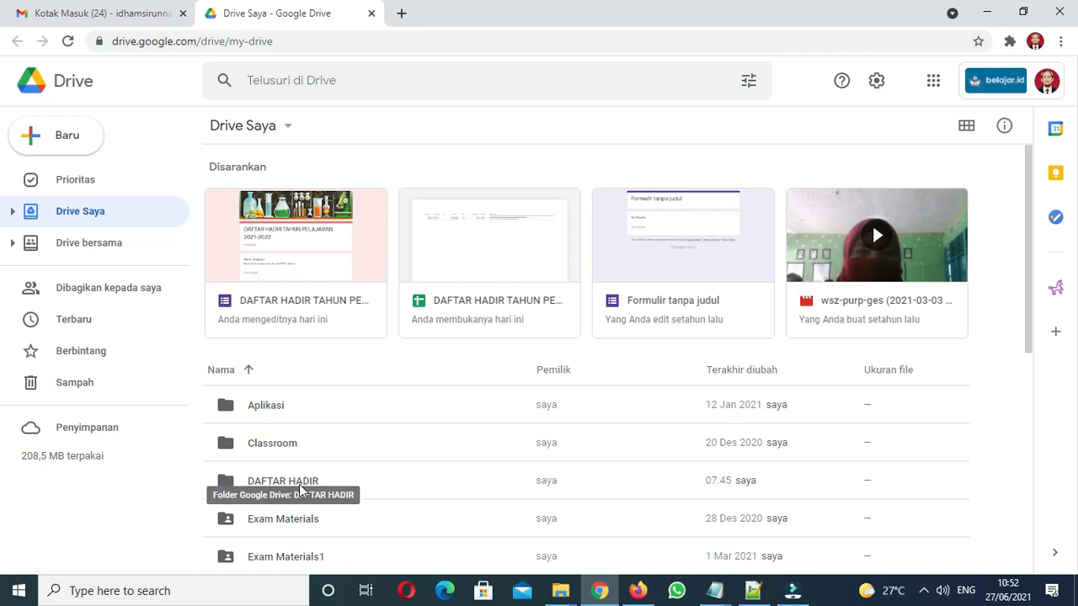
Create a blank Google Form inside the DAFTAR HADIR folder
{"action": "double_click", "coordinate": [244, 483]}
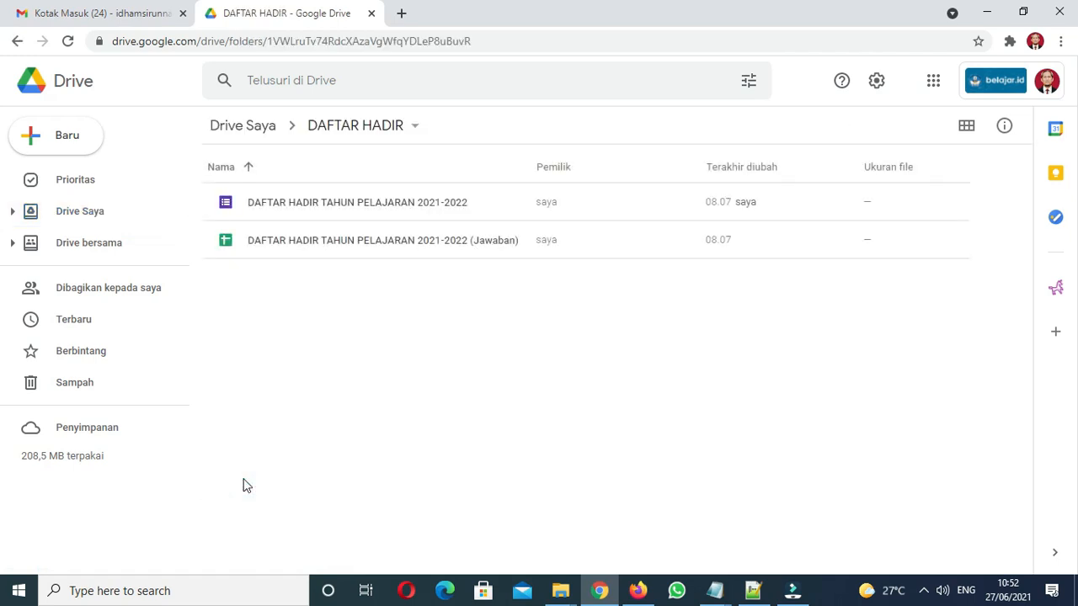
{"action": "left_click", "coordinate": [340, 325]}
{"action": "left_click", "coordinate": [64, 140]}
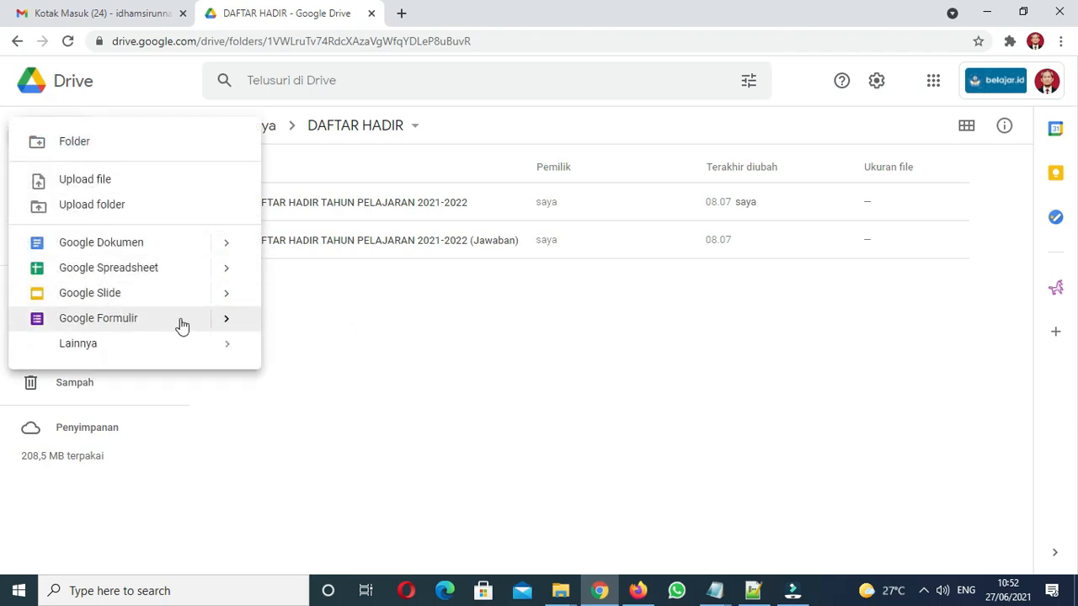
{"action": "left_click", "coordinate": [225, 321]}
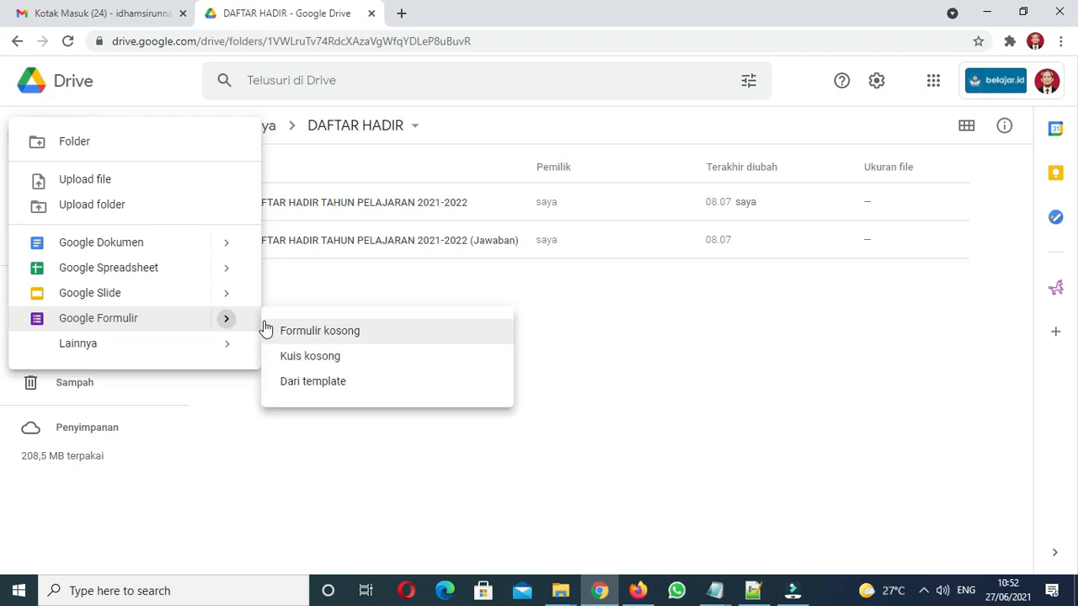
{"action": "left_click", "coordinate": [590, 354]}
{"action": "right_click", "coordinate": [317, 318]}
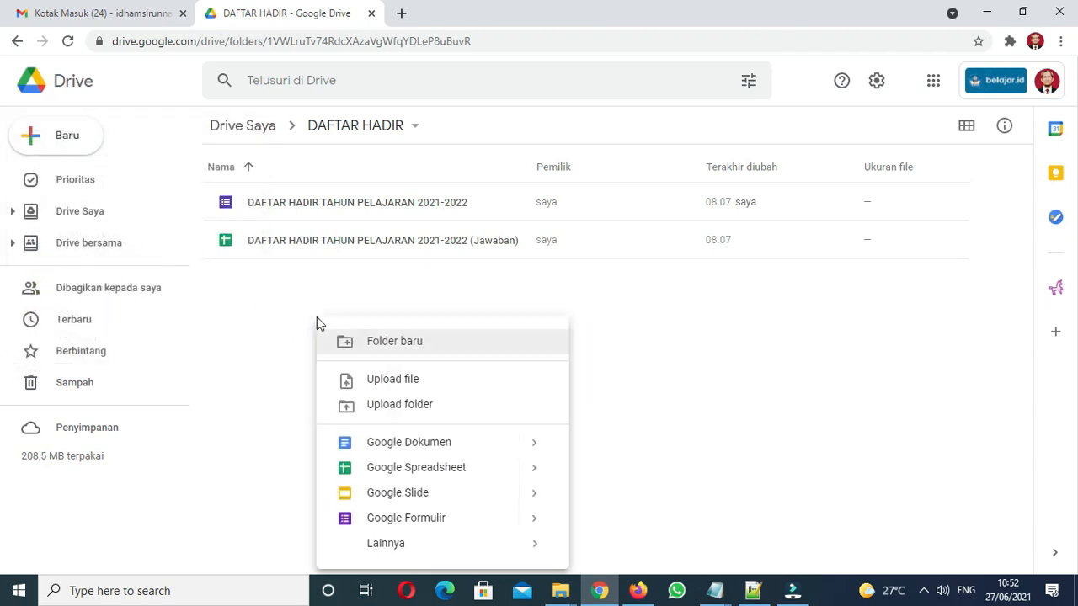
{"action": "left_click", "coordinate": [536, 518]}
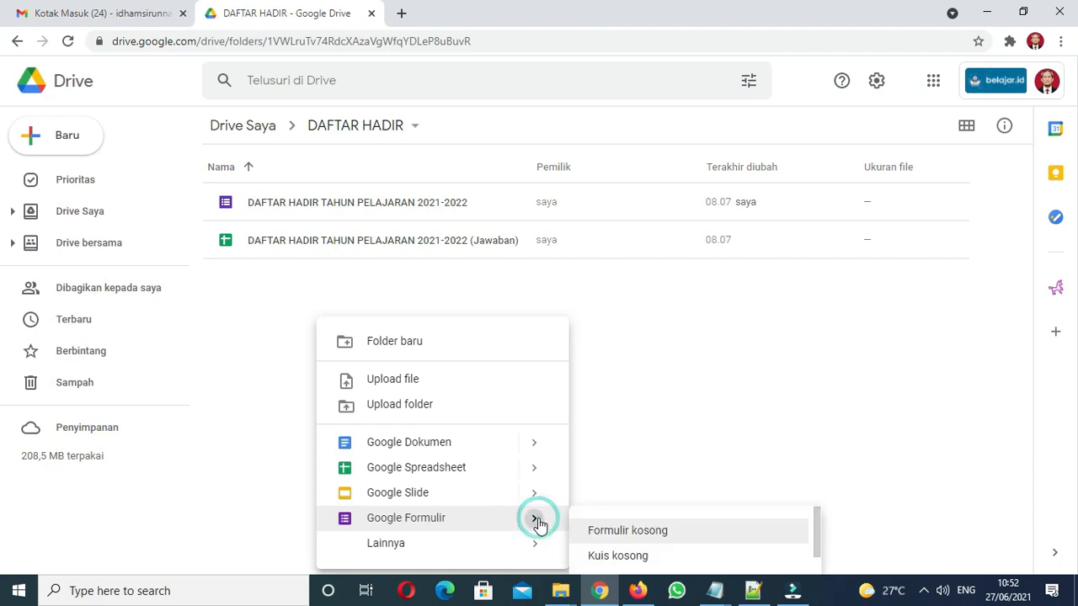
{"action": "left_click", "coordinate": [655, 532]}
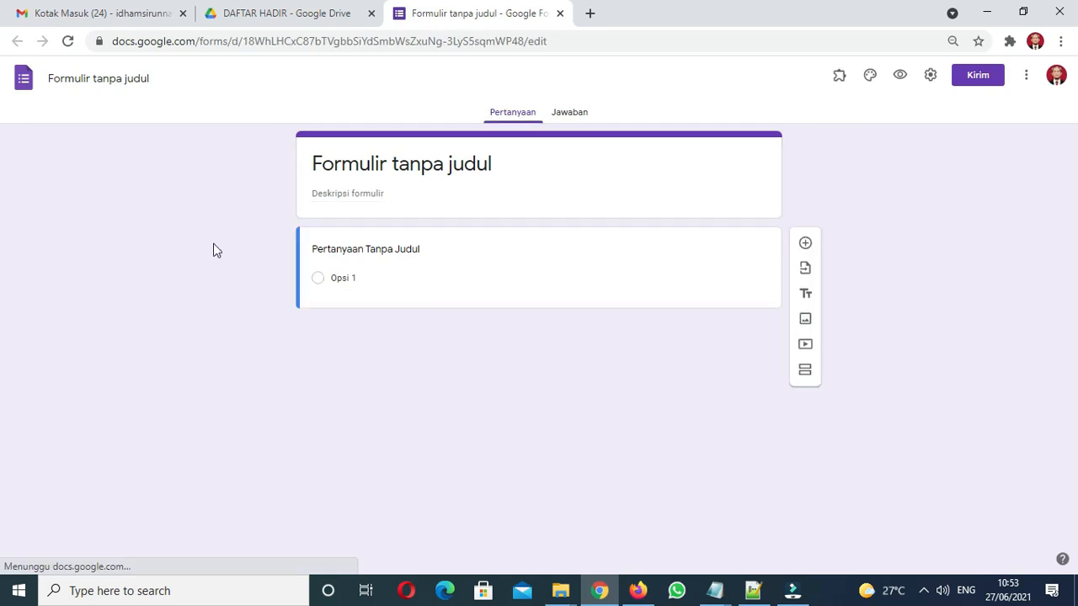
Rename the form 'DAFTAR HADIR SISWA VERSI GURU' so it appears in the header title too
{"action": "left_click", "coordinate": [108, 75]}
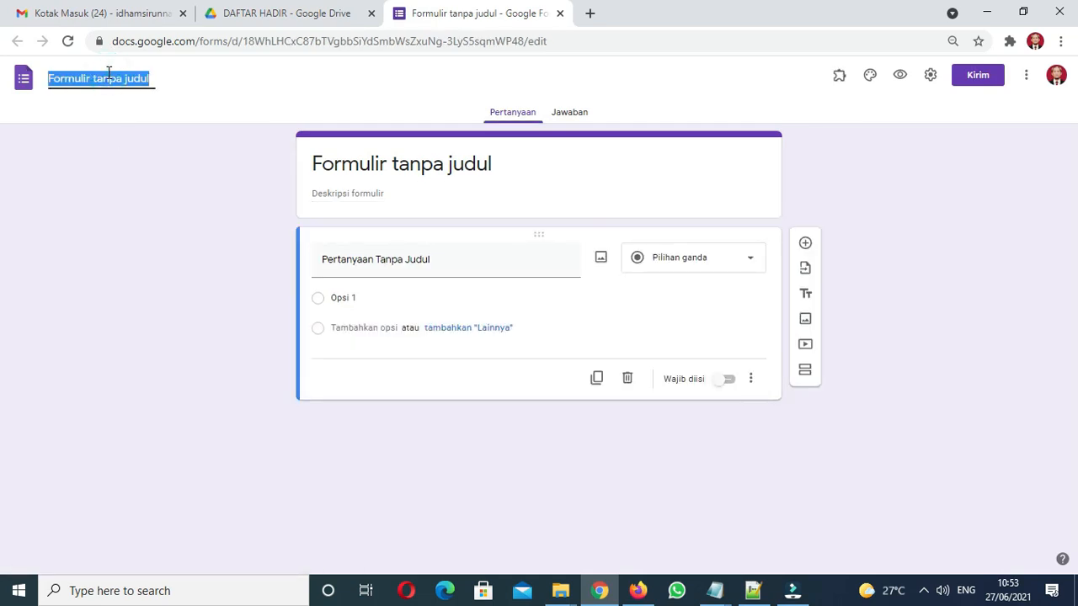
{"action": "type", "text": "D"}
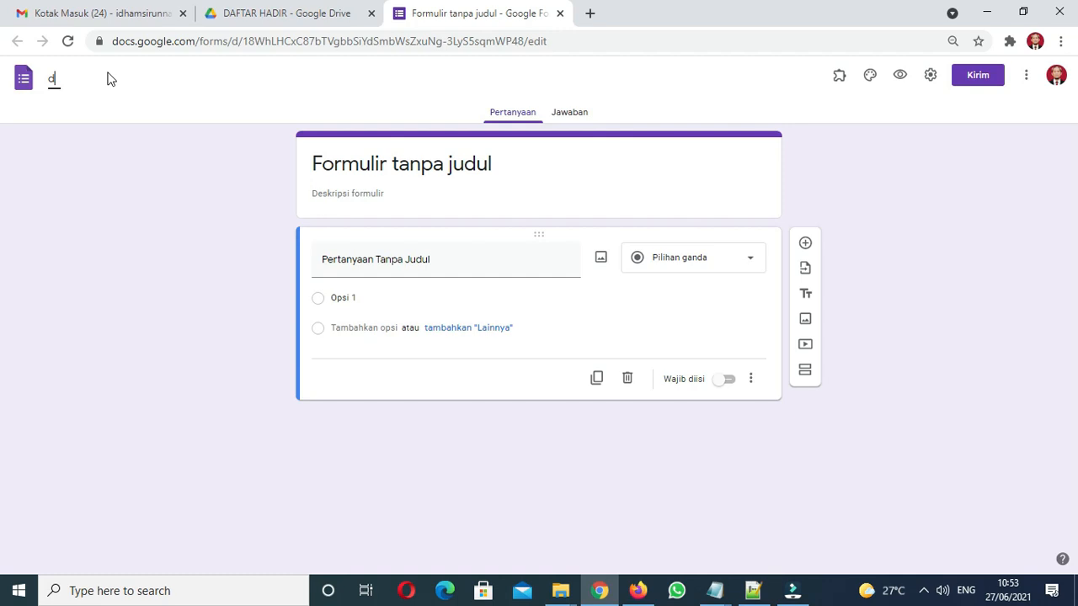
{"action": "key", "text": "Caps_Lock"}
{"action": "type", "text": "AFA"}
{"action": "key", "text": "BackSpace"}
{"action": "type", "text": "TAR HADIR SISWA VERSI "}
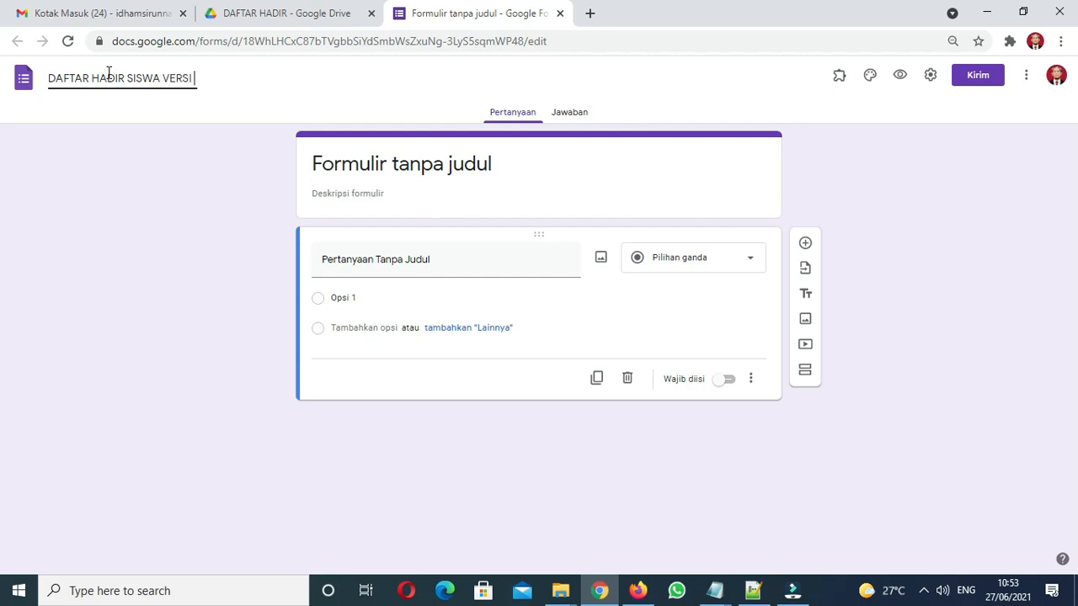
{"action": "type", "text": "GURU"}
{"action": "left_click", "coordinate": [413, 177]}
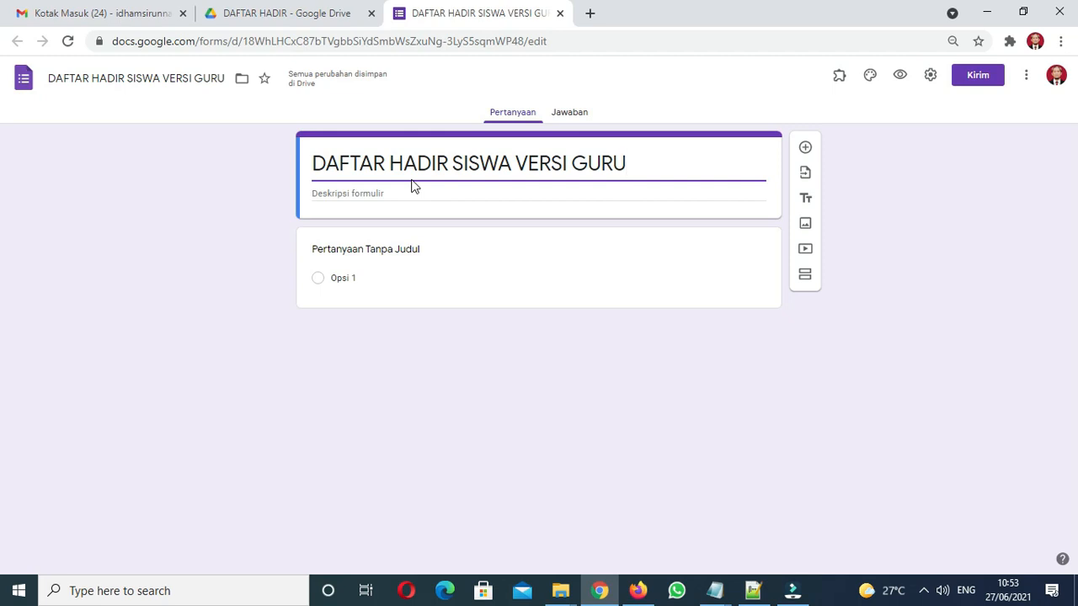
Draft a 'Mata Pelajaran' question with options 'Administrasi Sistem Jaringan' and 'Dasar Desain Grafis'
{"action": "left_click", "coordinate": [400, 250]}
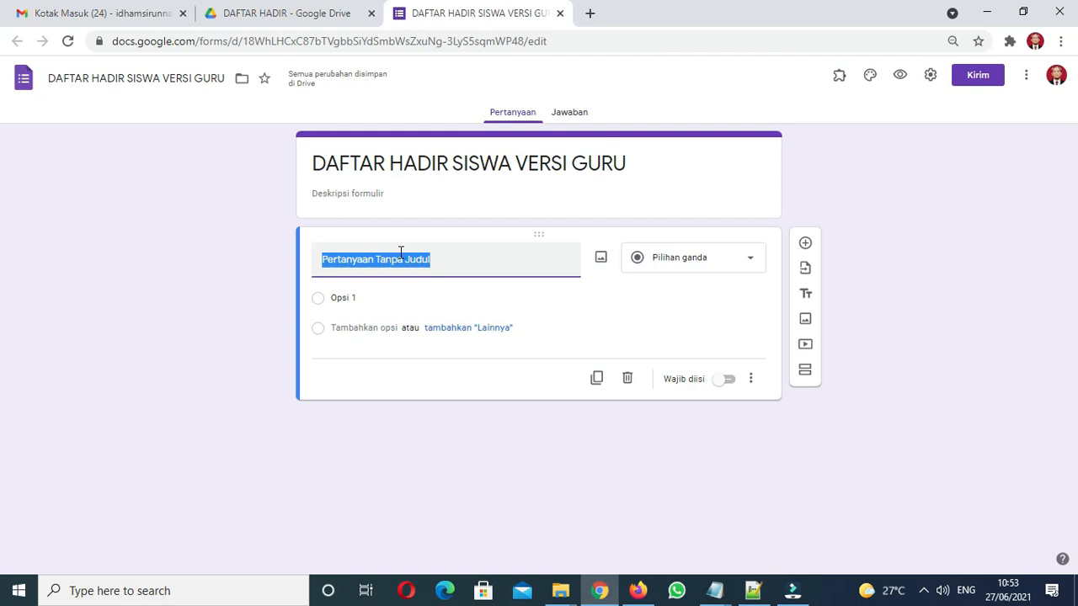
{"action": "type", "text": "MATA"}
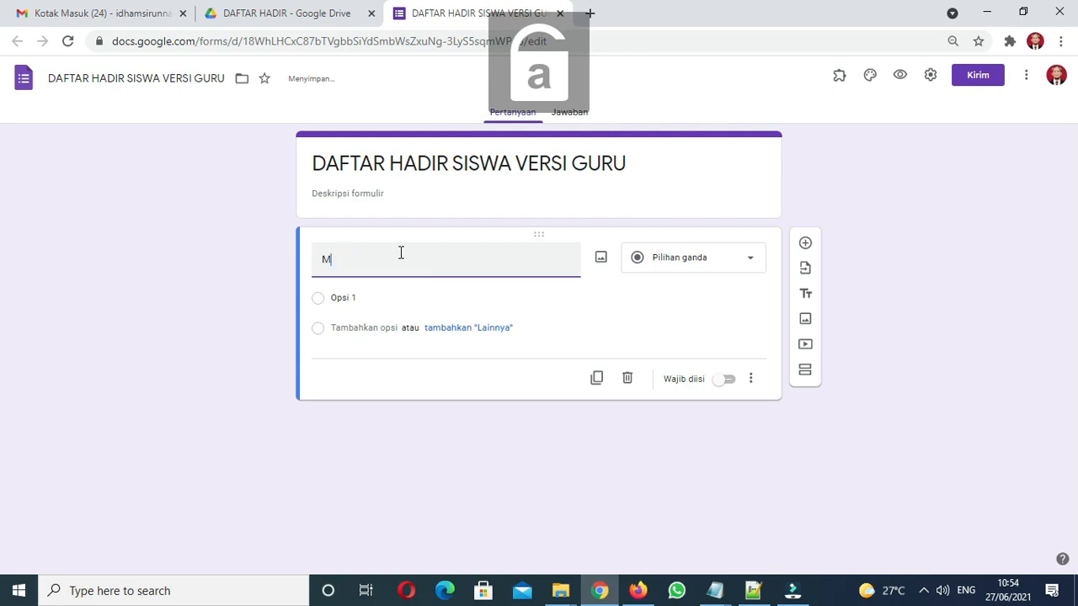
{"action": "type", "text": "ata Pelajaran"}
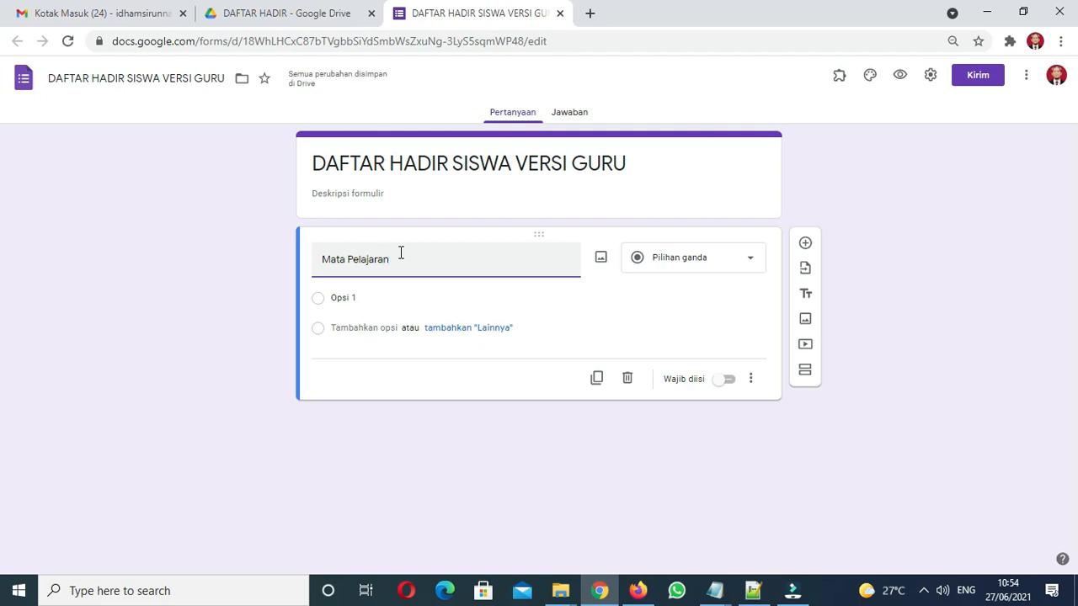
{"action": "left_click", "coordinate": [403, 299]}
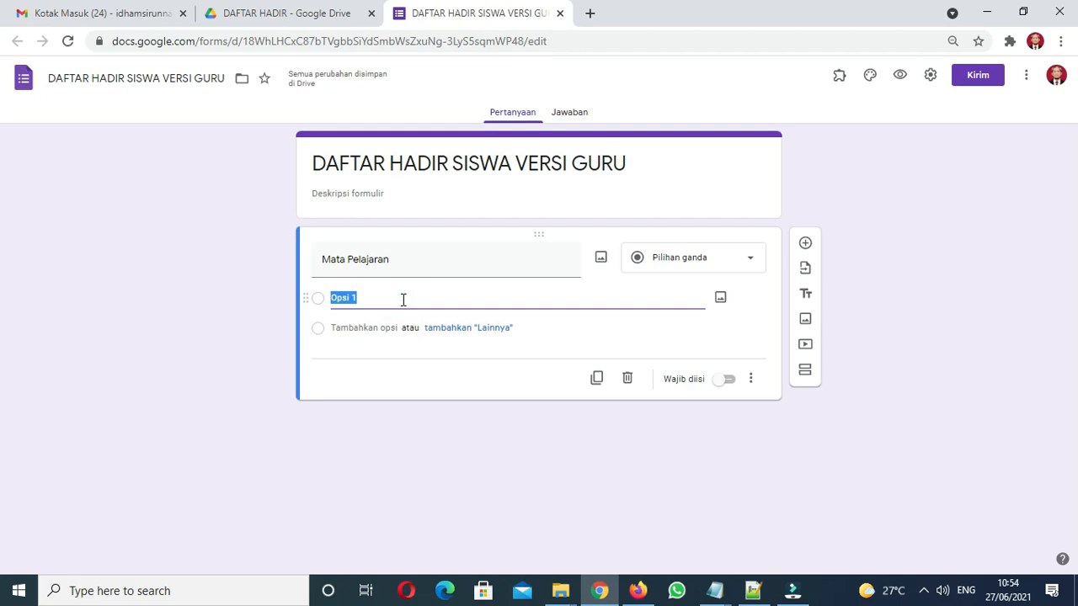
{"action": "type", "text": "Administrasi Sistem Jaringan"}
{"action": "left_click", "coordinate": [380, 331]}
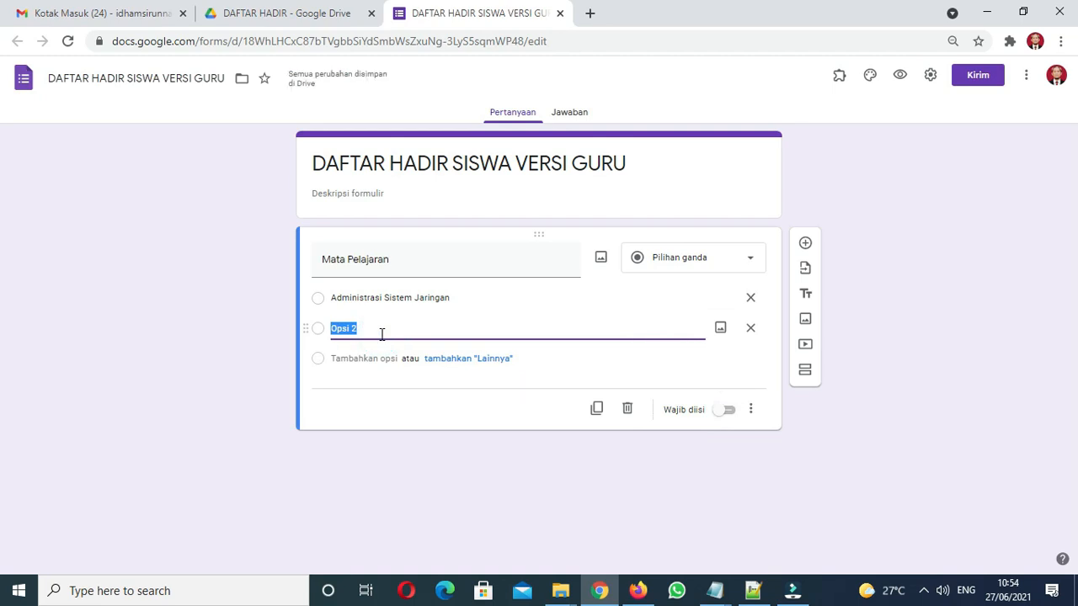
{"action": "type", "text": "Desain"}
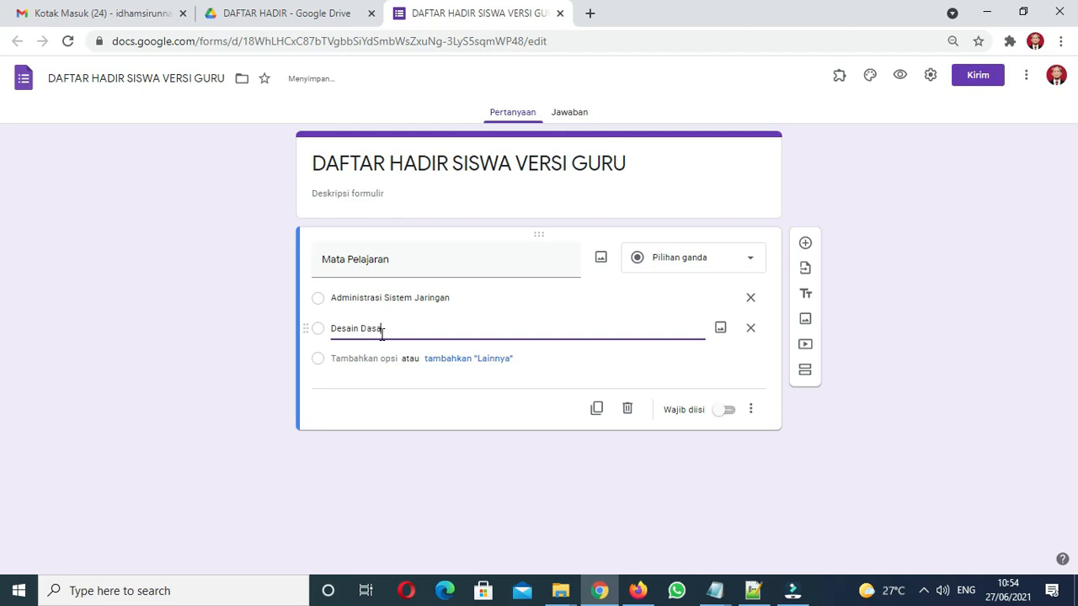
{"action": "key", "text": "BackSpace"}
{"action": "key", "text": "BackSpace"}
{"action": "key", "text": "BackSpace"}
{"action": "key", "text": "BackSpace"}
{"action": "type", "text": "r Desa"}
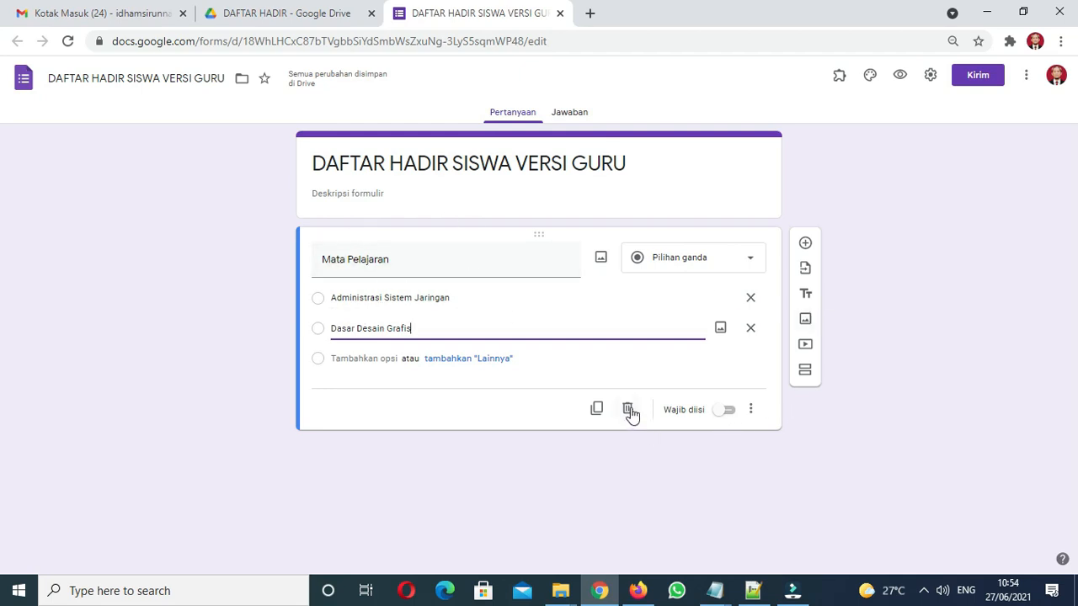
Remove the Dasar Desain Grafis option, then delete the whole Mata Pelajaran question
{"action": "left_click", "coordinate": [750, 328]}
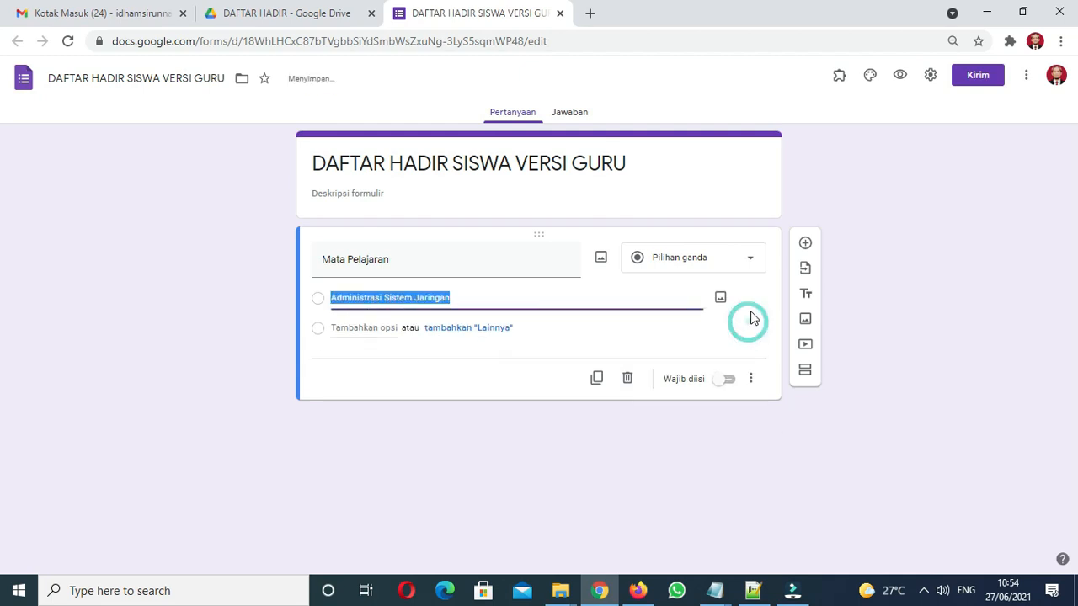
{"action": "left_click", "coordinate": [450, 268]}
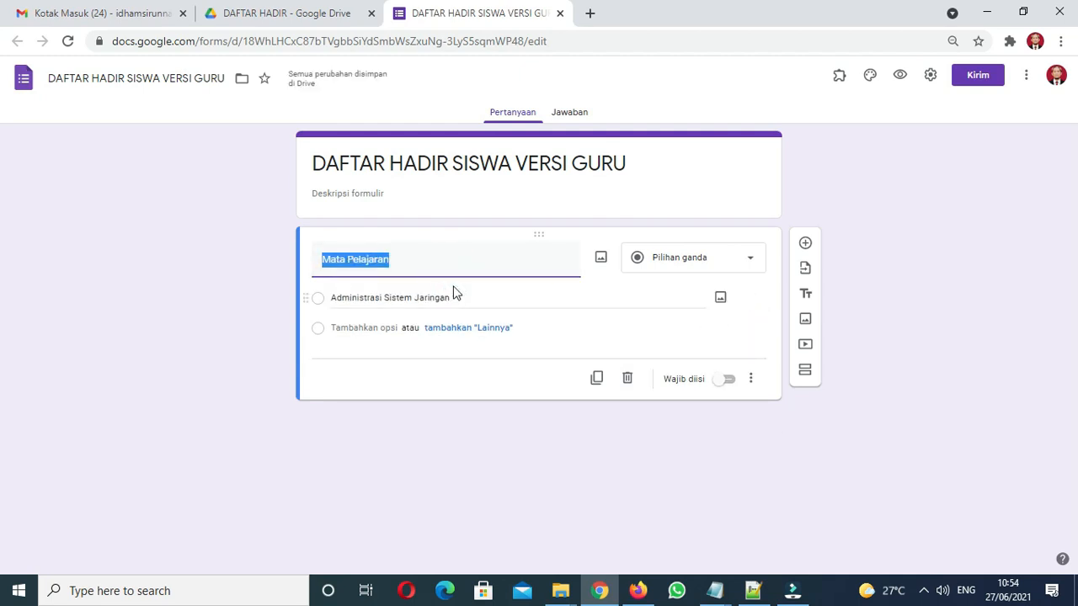
{"action": "left_click", "coordinate": [627, 383]}
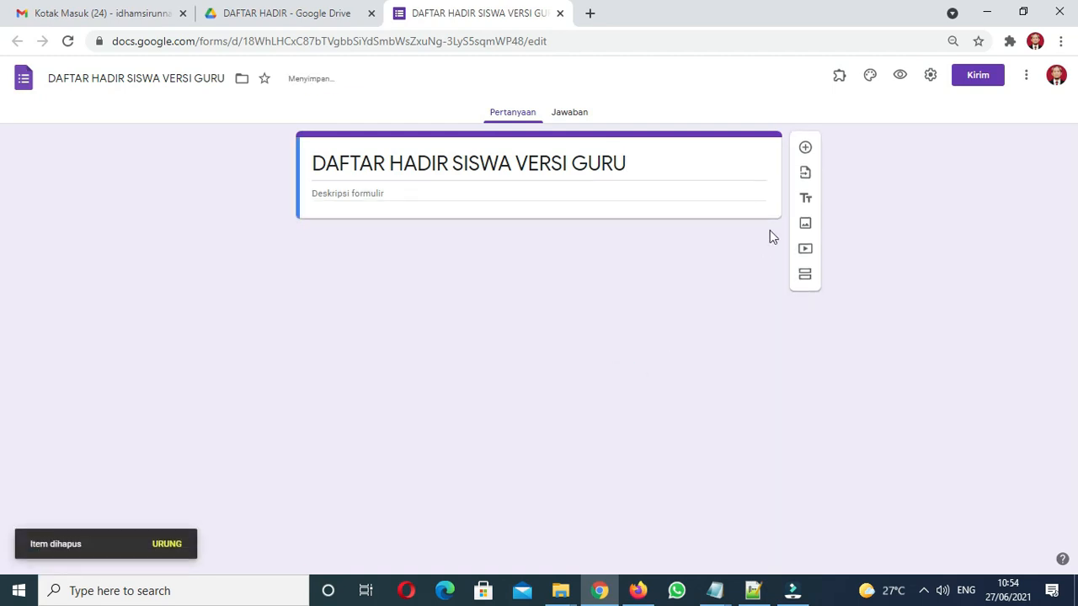
Add a required 'Tanggal' question, followed by a second question titled 'Pertemuan ke'
{"action": "left_click", "coordinate": [808, 148]}
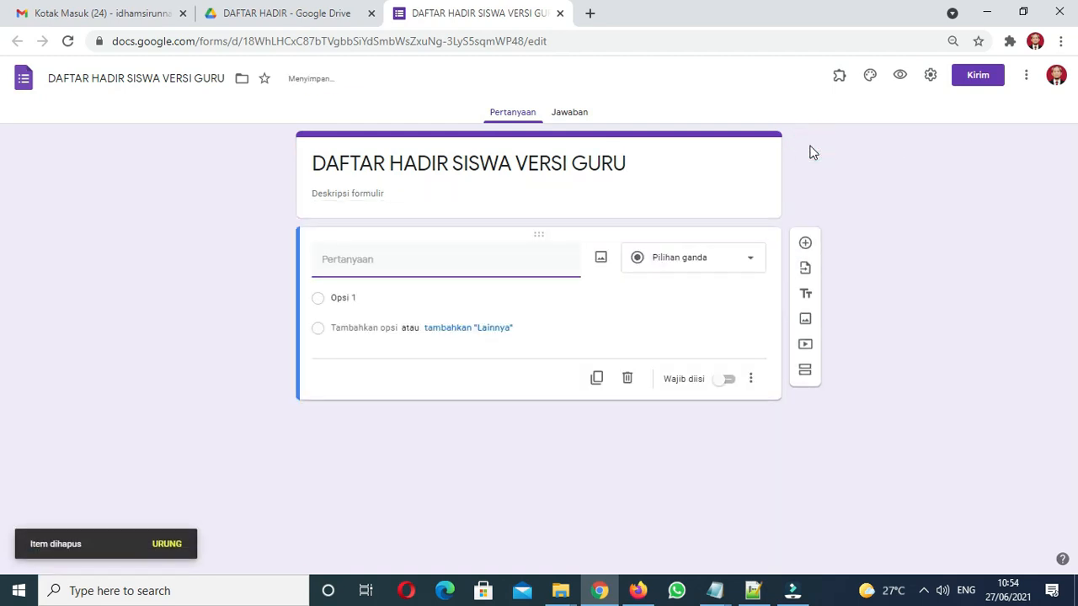
{"action": "type", "text": "Tanggal"}
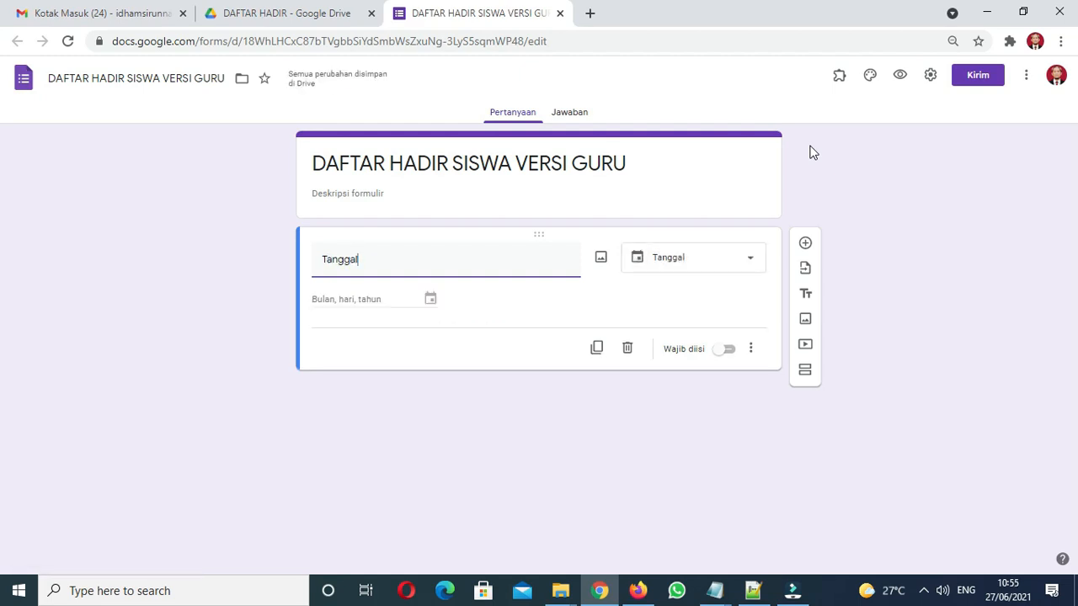
{"action": "left_click", "coordinate": [722, 351]}
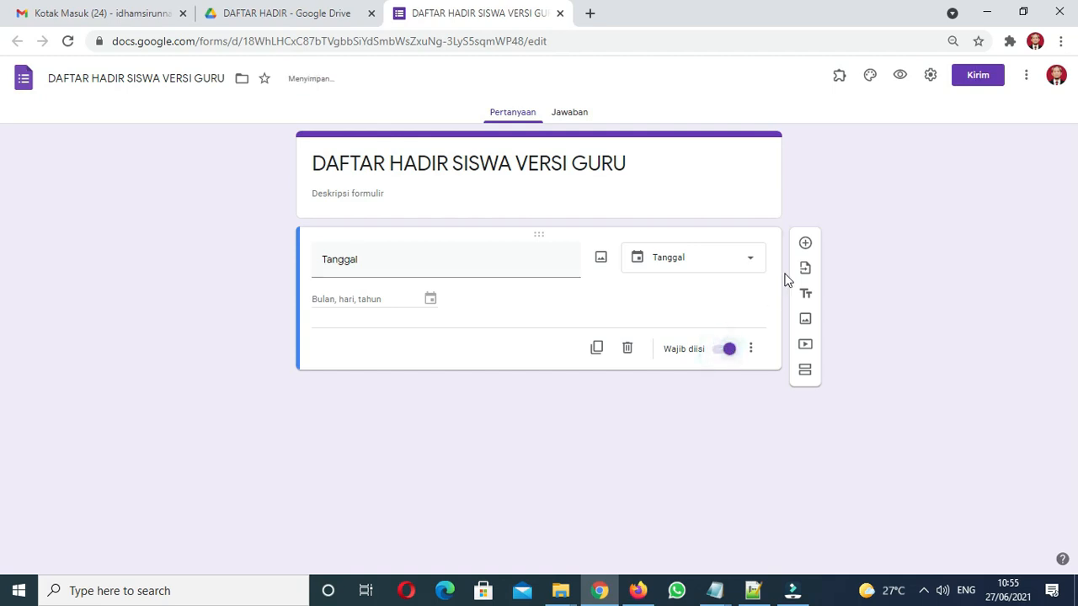
{"action": "left_click", "coordinate": [804, 246]}
{"action": "type", "text": "Pe"}
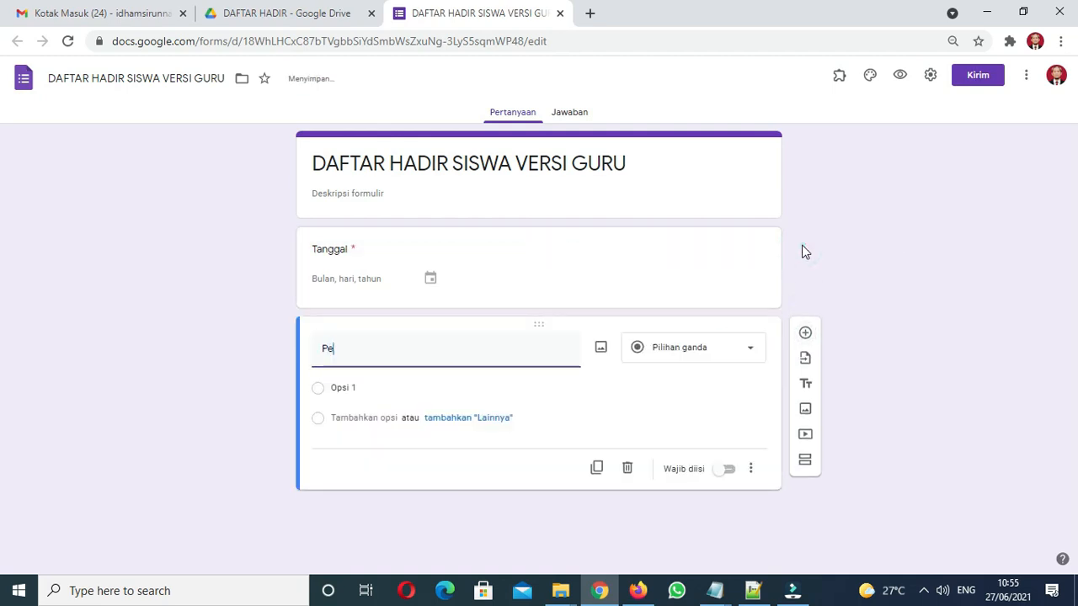
{"action": "type", "text": "rtemuan ke-"}
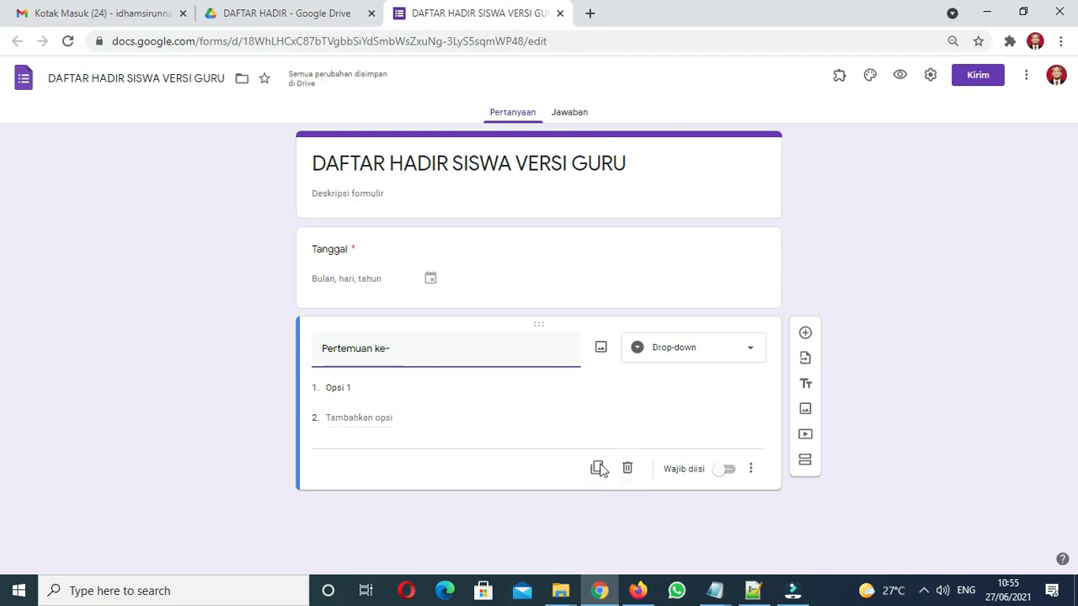
Copy the Pertemuan 1–16 list from Notepad and paste it as the dropdown's options
{"action": "mouse_move", "coordinate": [714, 589]}
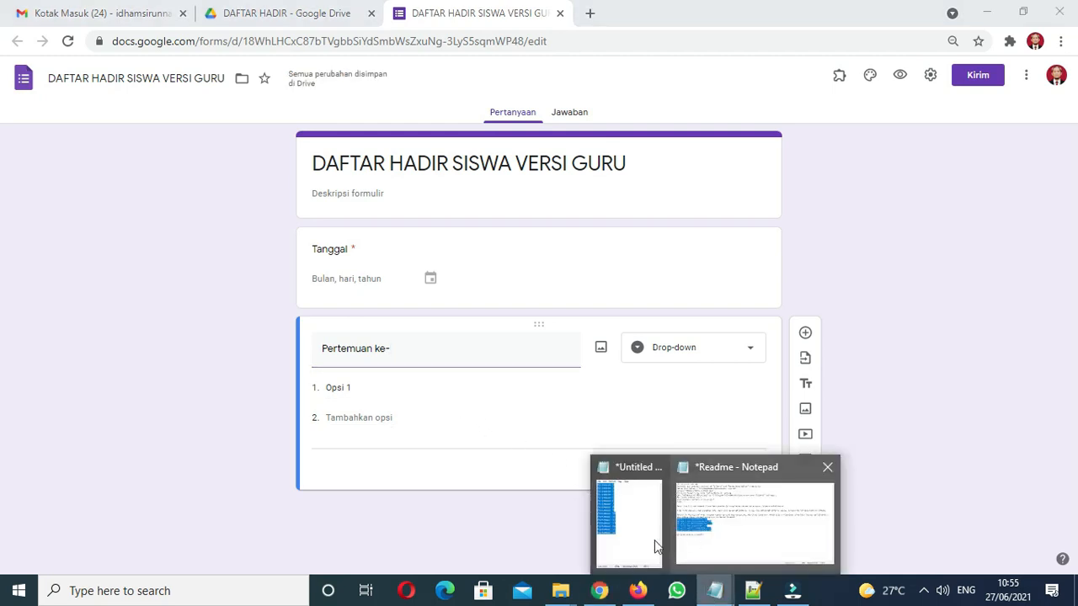
{"action": "left_click", "coordinate": [628, 529]}
{"action": "left_click", "coordinate": [566, 353]}
{"action": "left_click_drag", "start_coordinate": [558, 379], "coordinate": [501, 153]}
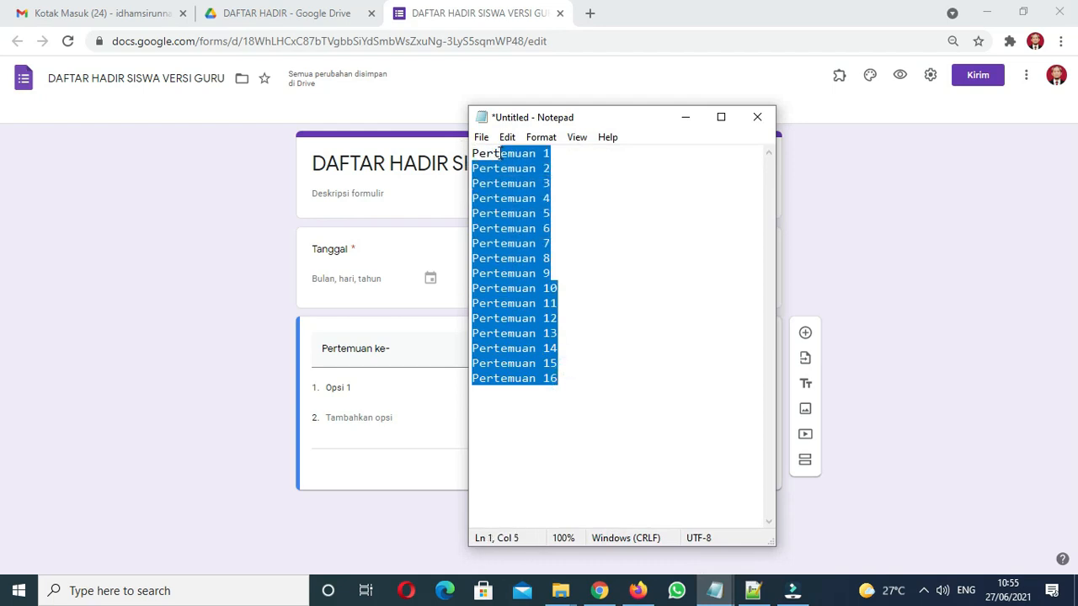
{"action": "left_click_drag", "start_coordinate": [559, 378], "coordinate": [465, 152]}
{"action": "key", "text": "ctrl+c"}
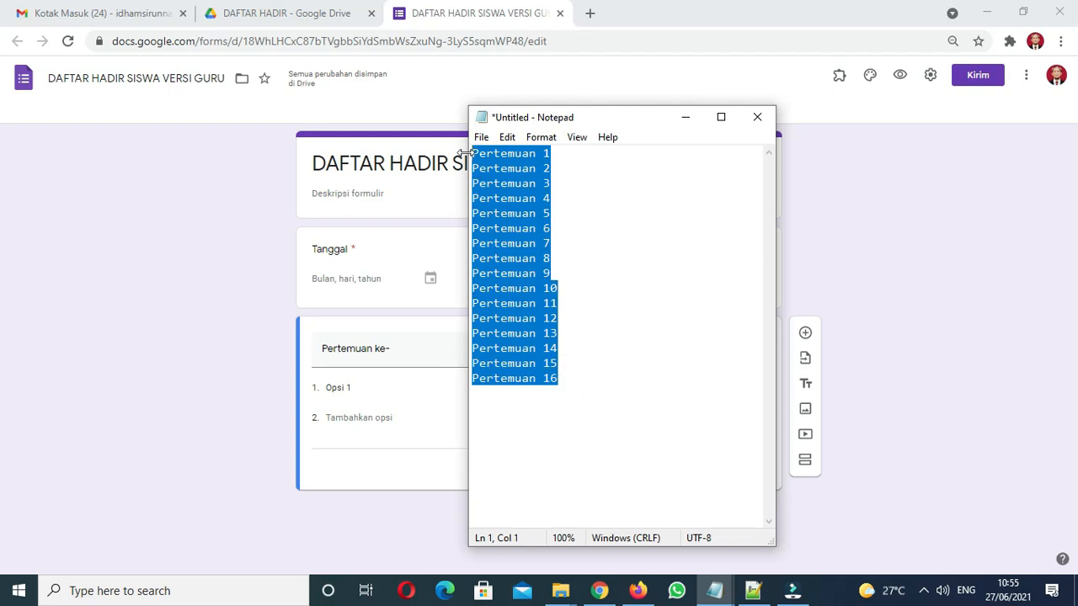
{"action": "left_click", "coordinate": [355, 388]}
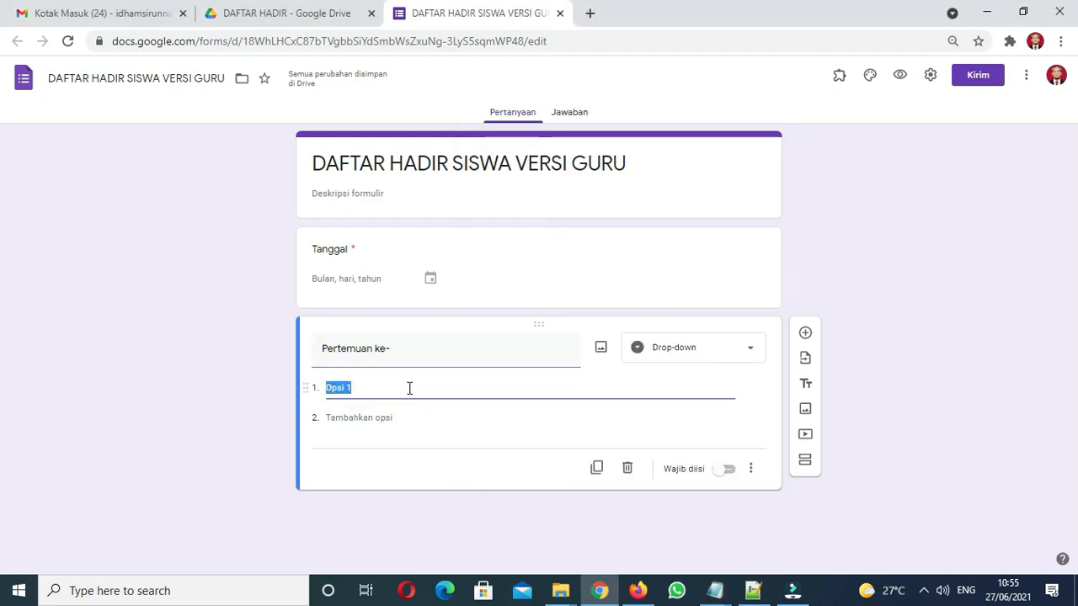
{"action": "right_click", "coordinate": [334, 383]}
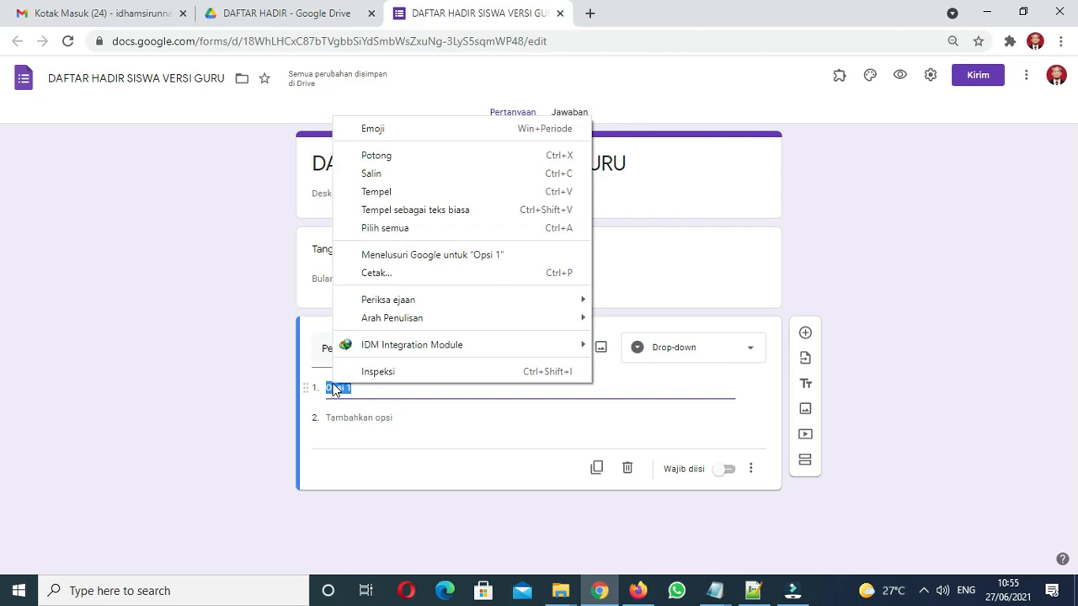
{"action": "left_click", "coordinate": [403, 187]}
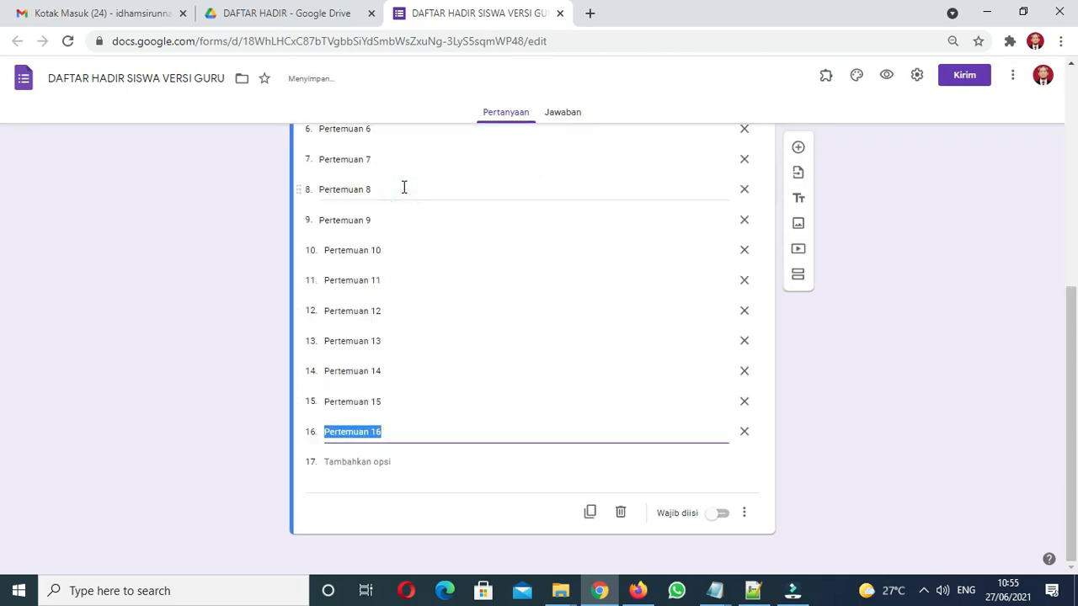
Make 'Pertemuan ke-' required and keep its question type as Drop-down
{"action": "left_click", "coordinate": [720, 516]}
{"action": "scroll", "coordinate": [2, 213], "scroll_direction": "up", "scroll_amount": 4}
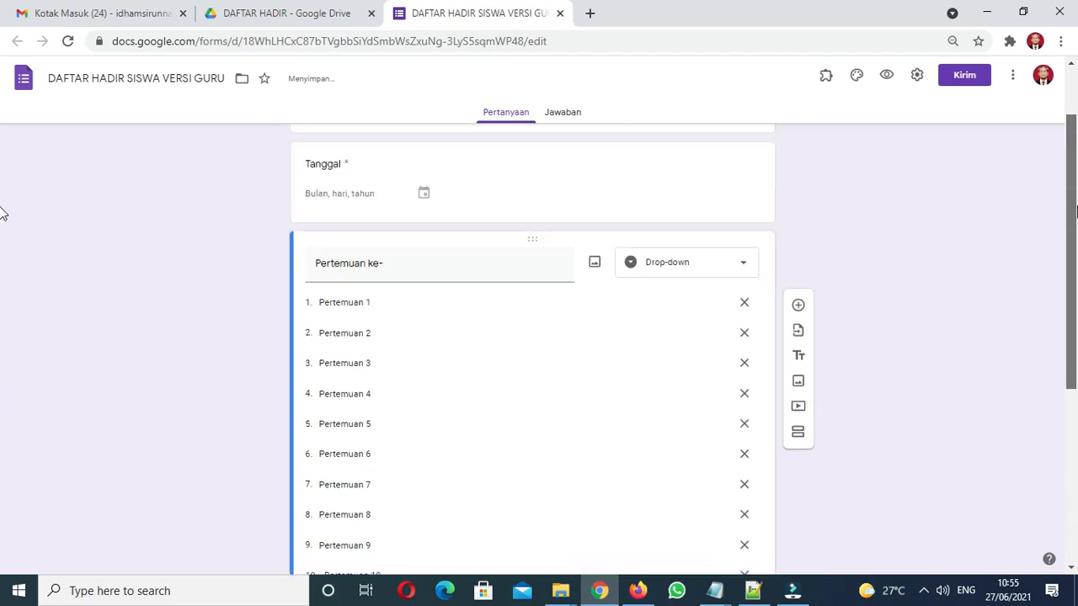
{"action": "scroll", "coordinate": [3, 213], "scroll_direction": "up", "scroll_amount": 1}
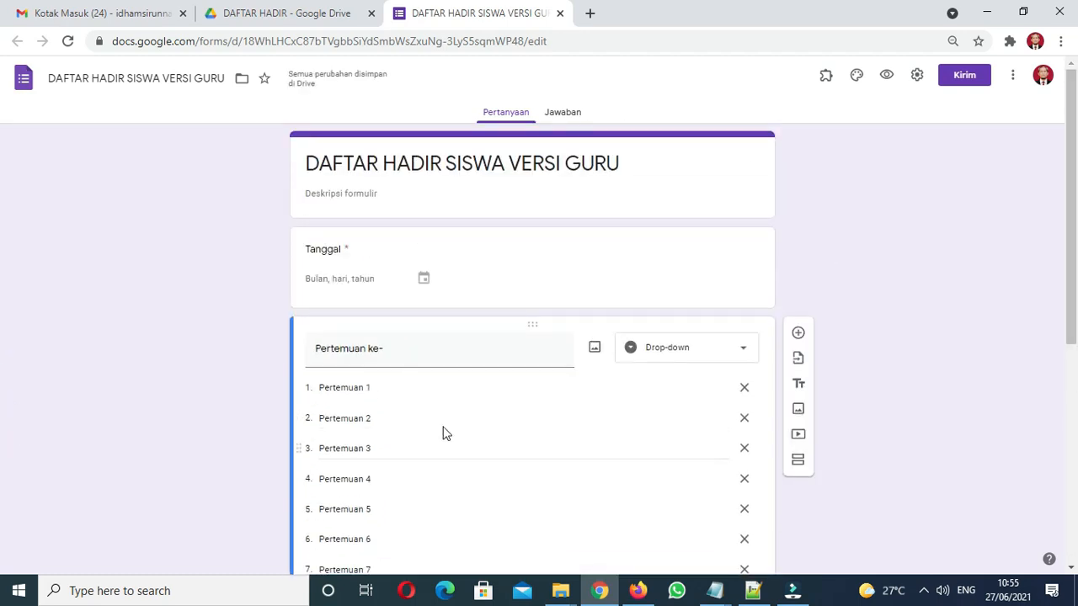
{"action": "left_click", "coordinate": [705, 355]}
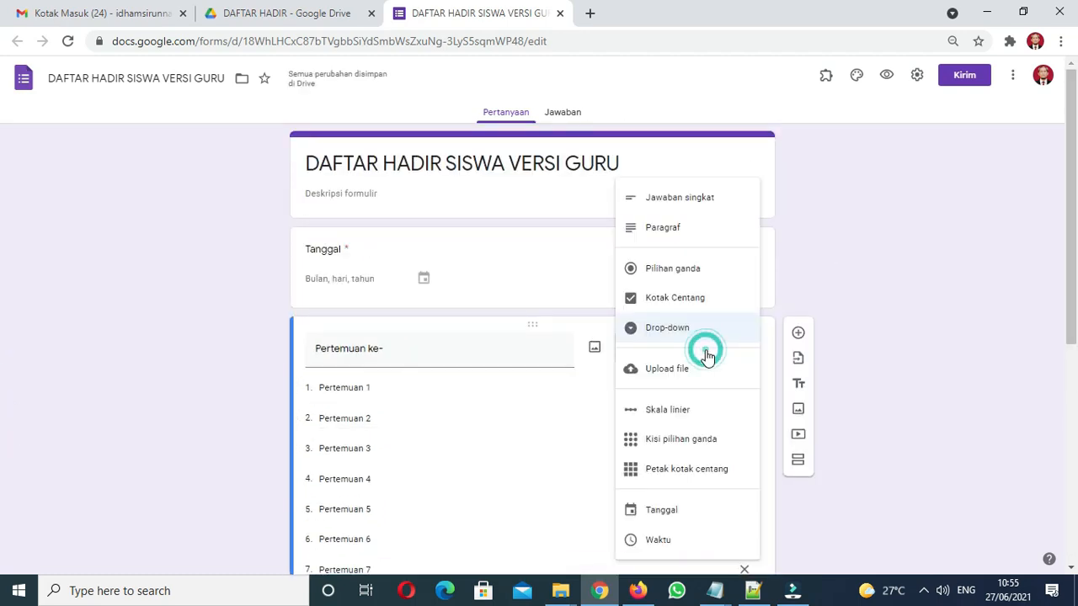
{"action": "left_click", "coordinate": [699, 335]}
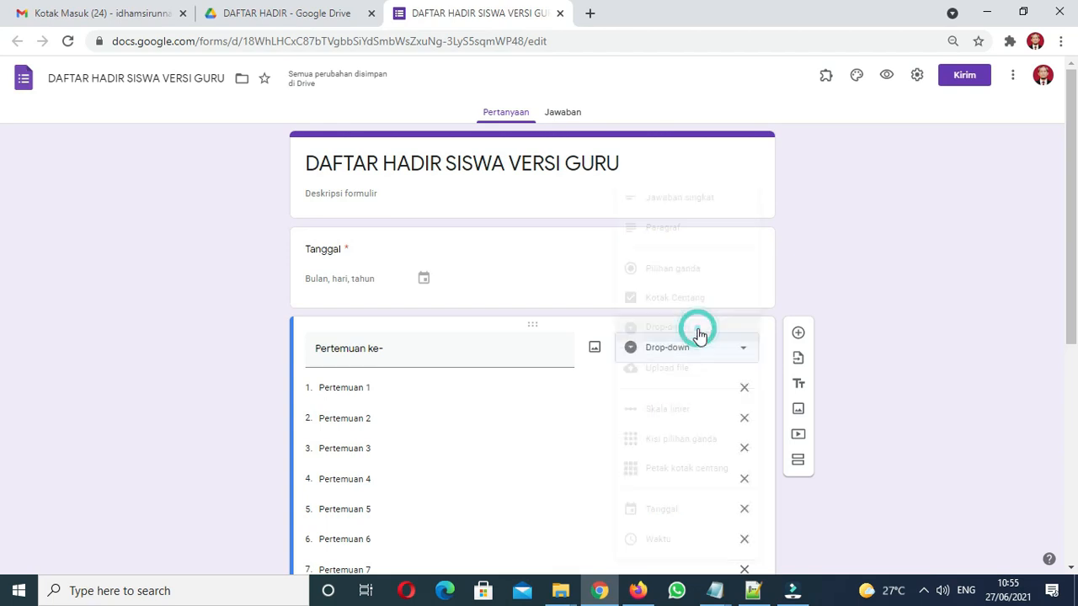
{"action": "scroll", "coordinate": [1058, 446], "scroll_direction": "down", "scroll_amount": 3}
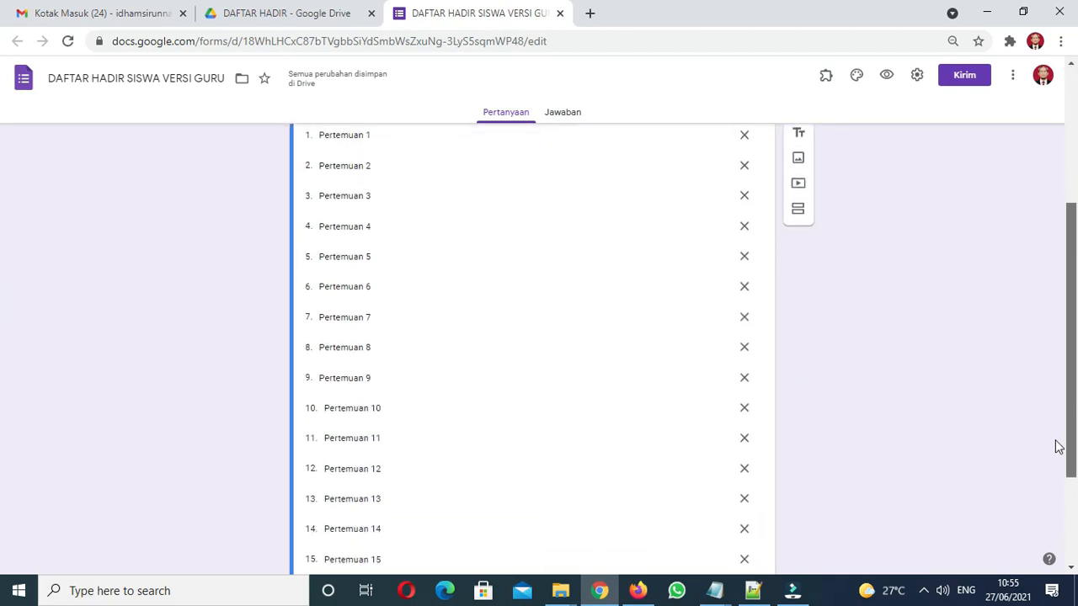
{"action": "scroll", "coordinate": [1058, 446], "scroll_direction": "down", "scroll_amount": 2}
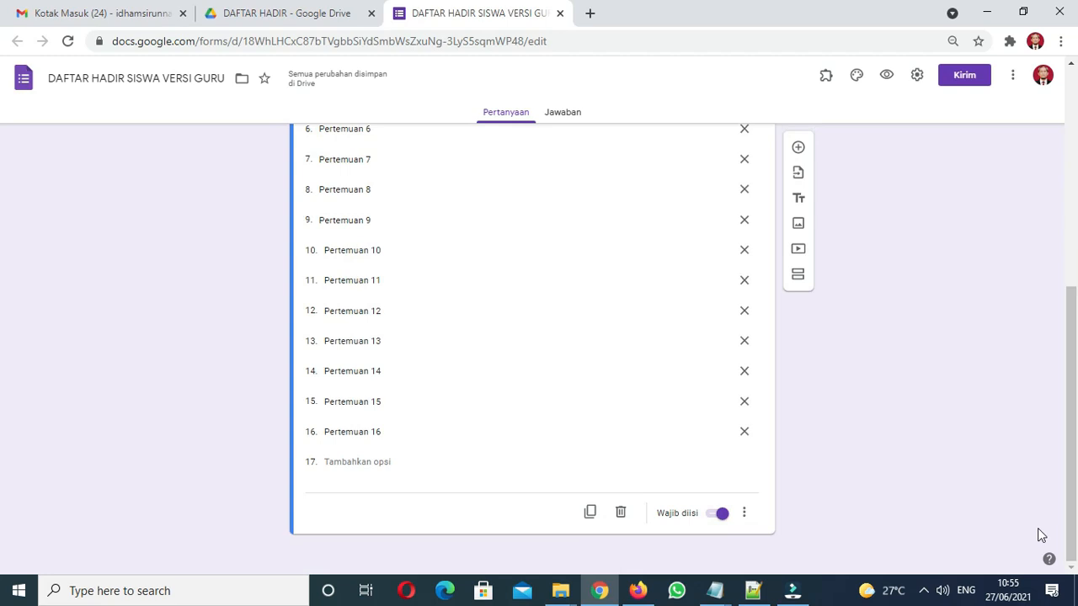
{"action": "left_click_drag", "start_coordinate": [1074, 505], "coordinate": [1075, 254]}
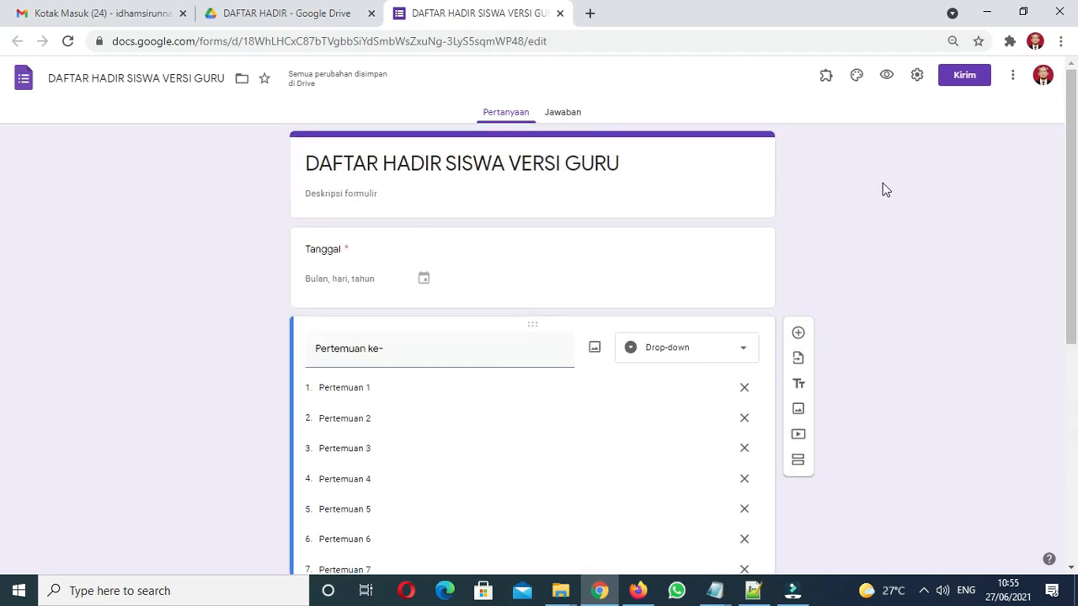
{"action": "left_click", "coordinate": [887, 82]}
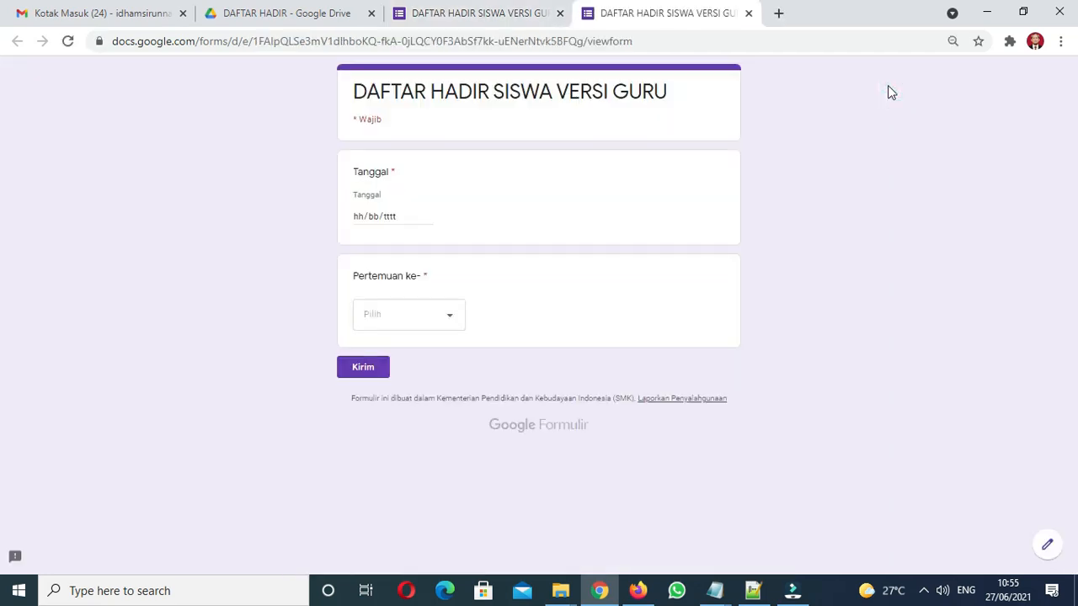
{"action": "left_click", "coordinate": [446, 314]}
{"action": "scroll", "coordinate": [461, 303], "scroll_direction": "down", "scroll_amount": 1}
{"action": "left_click", "coordinate": [422, 320]}
{"action": "left_click", "coordinate": [749, 14]}
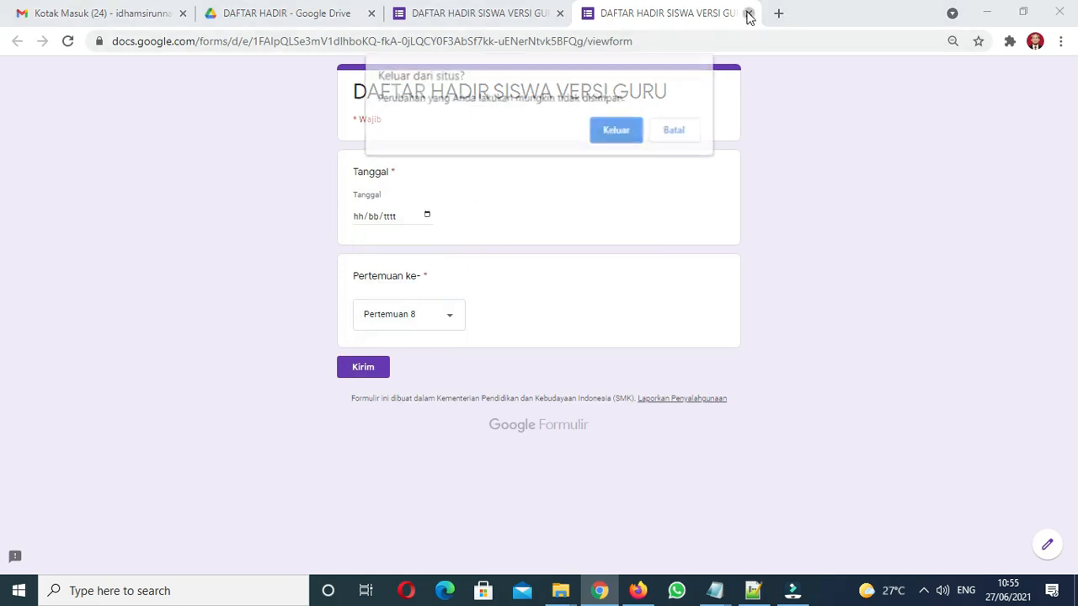
{"action": "left_click", "coordinate": [624, 140]}
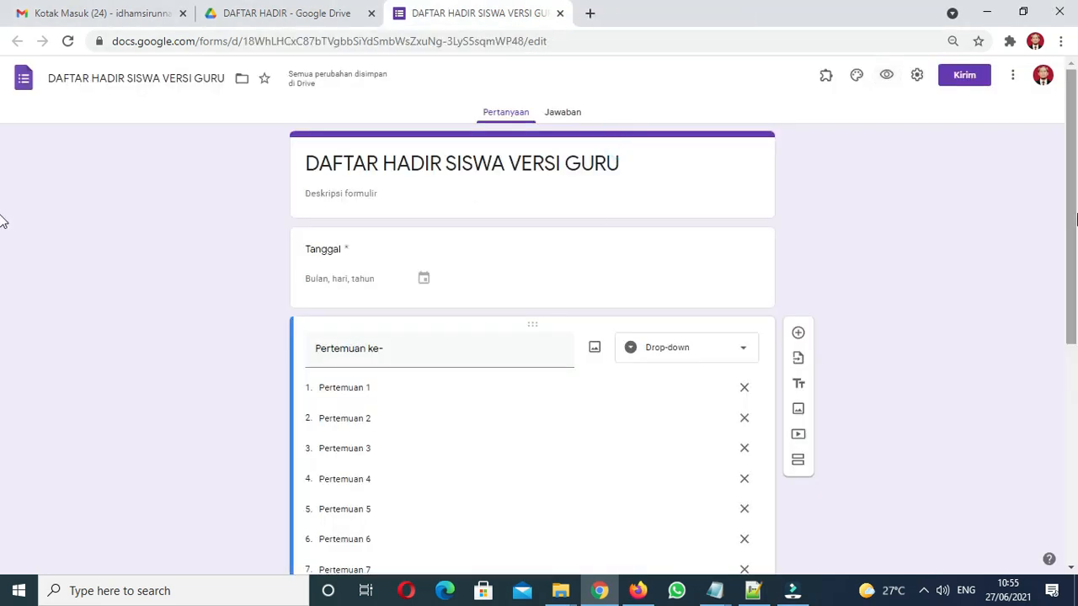
{"action": "left_click_drag", "start_coordinate": [1074, 225], "coordinate": [1056, 461]}
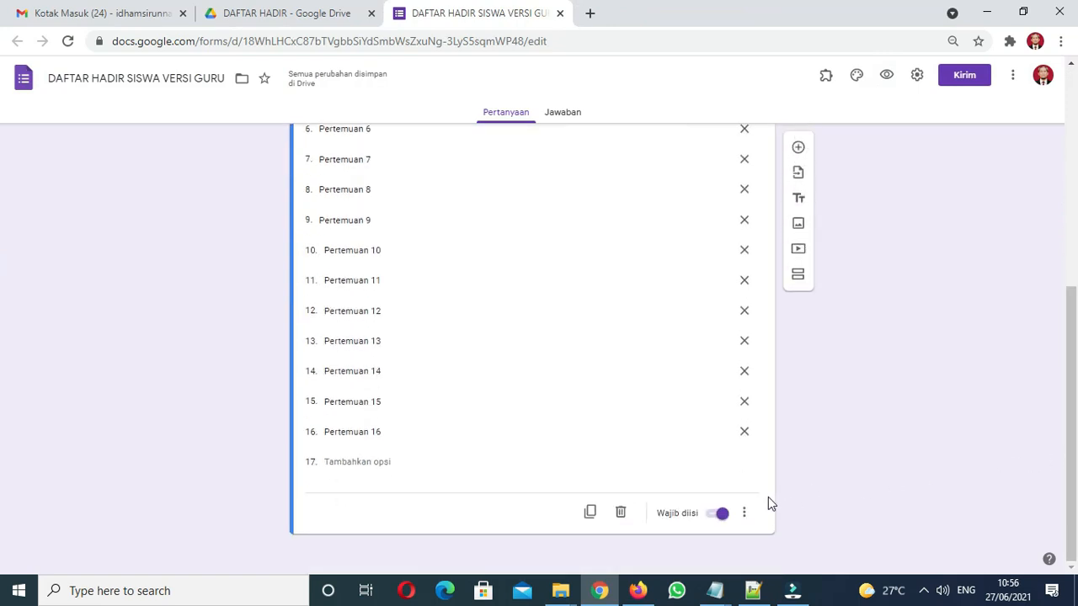
Insert a new multiple-choice question directly below the 'Pertemuan ke-' dropdown
{"action": "scroll", "coordinate": [1052, 421], "scroll_direction": "up", "scroll_amount": 3}
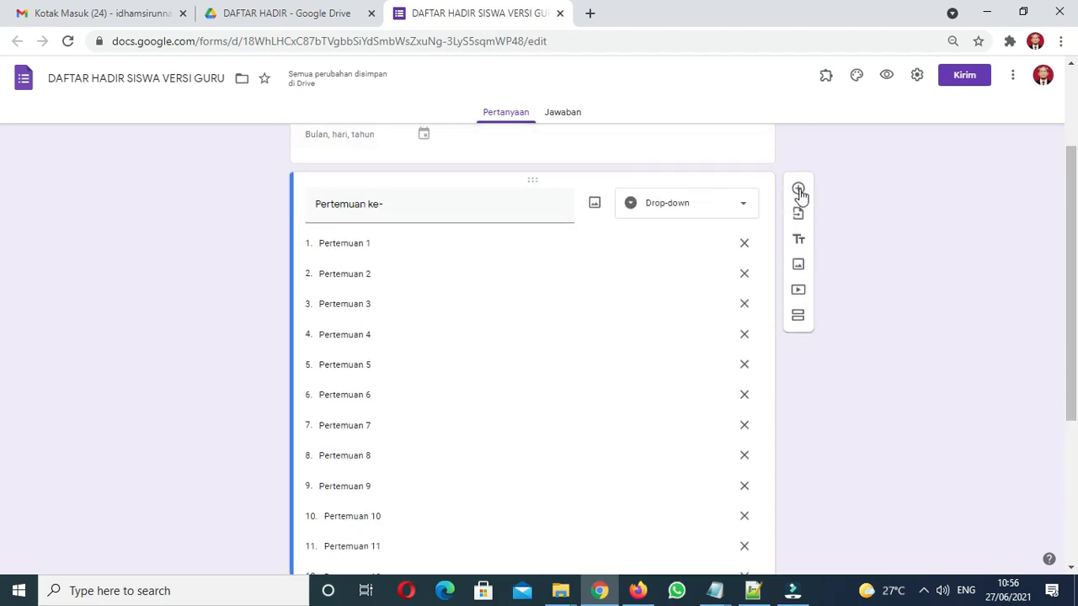
{"action": "left_click", "coordinate": [536, 201]}
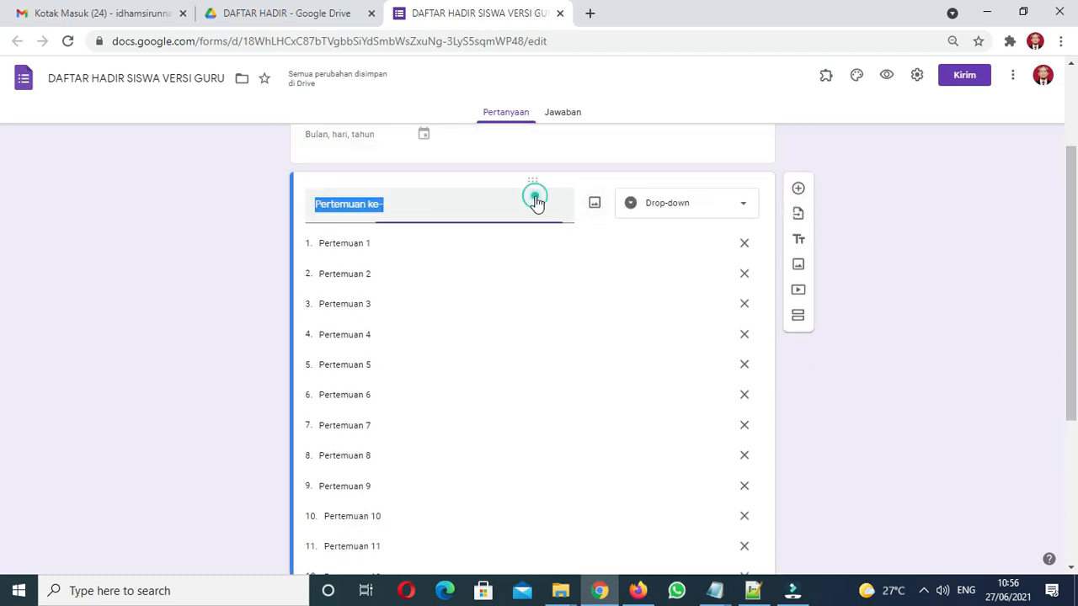
{"action": "left_click", "coordinate": [795, 191]}
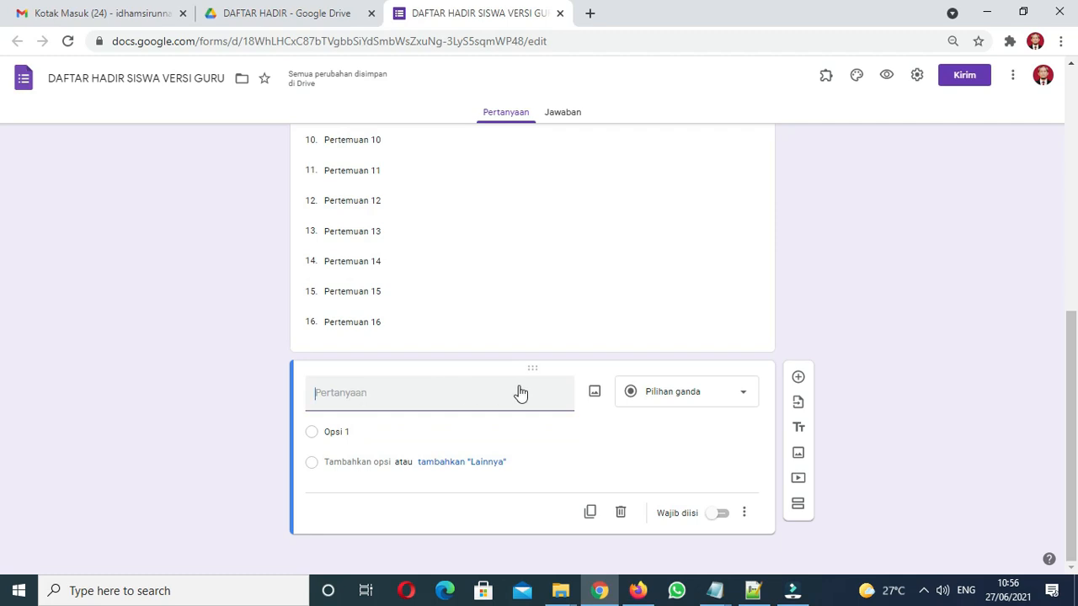
Change the new question to a Kisi pilihan ganda grid titled 'Daftar Kehadiran Siswa'
{"action": "left_click", "coordinate": [697, 394]}
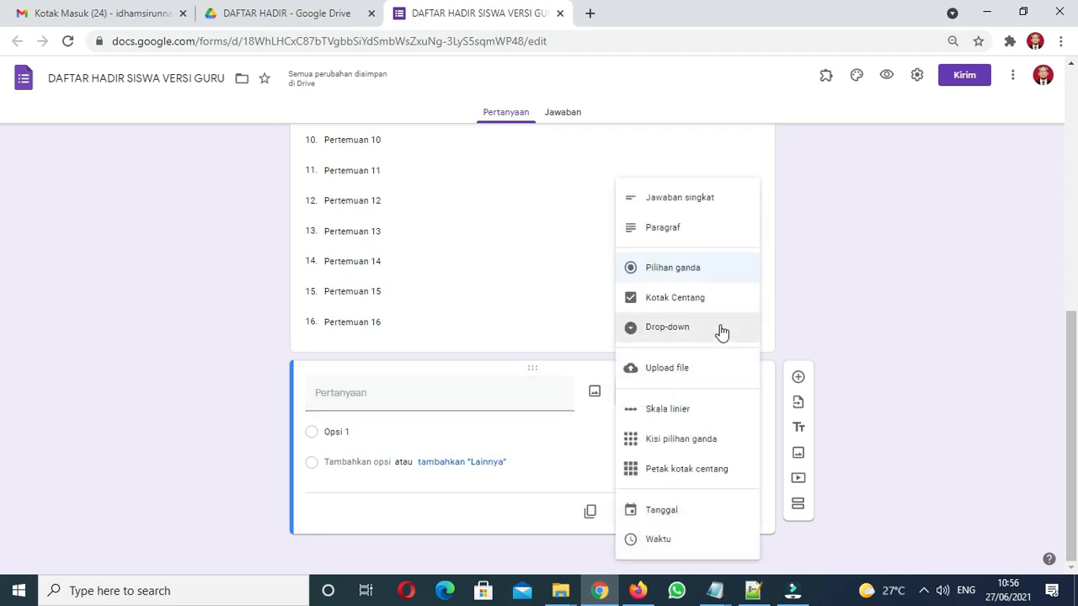
{"action": "left_click", "coordinate": [699, 440]}
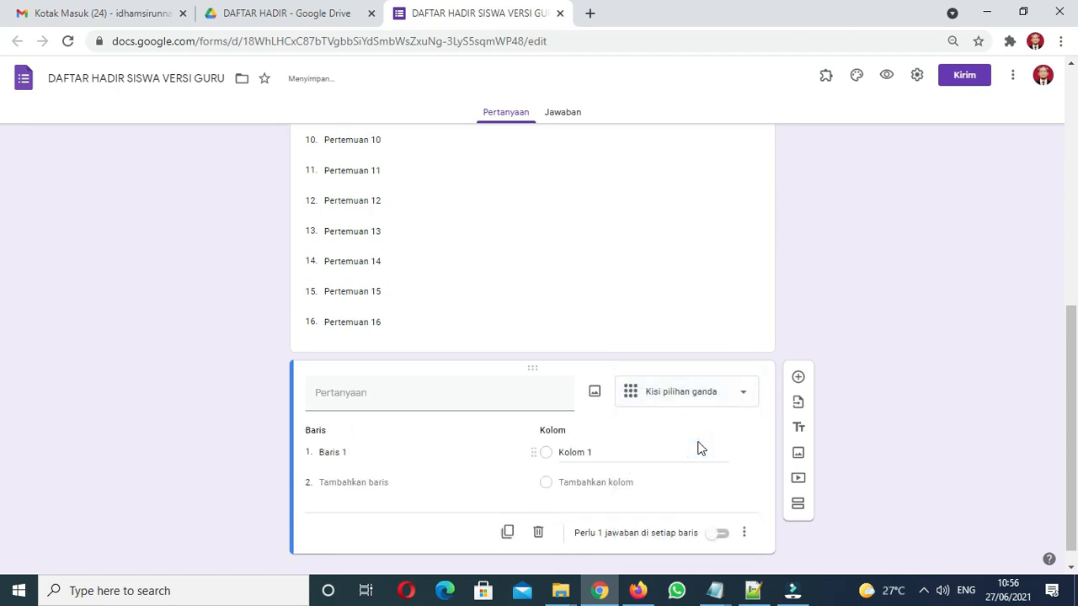
{"action": "left_click", "coordinate": [462, 401]}
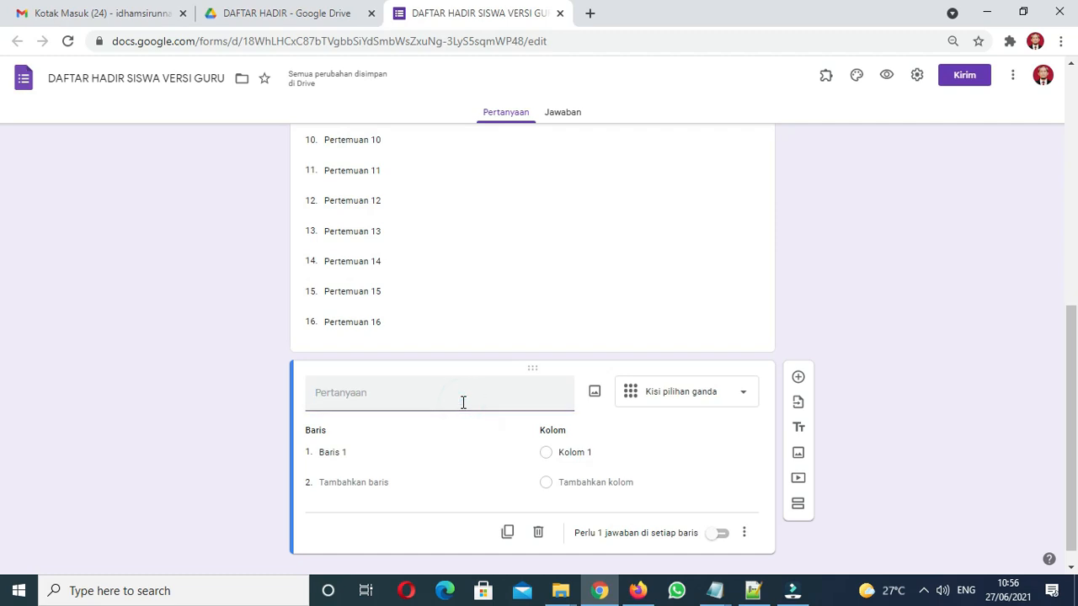
{"action": "type", "text": "Daftar K"}
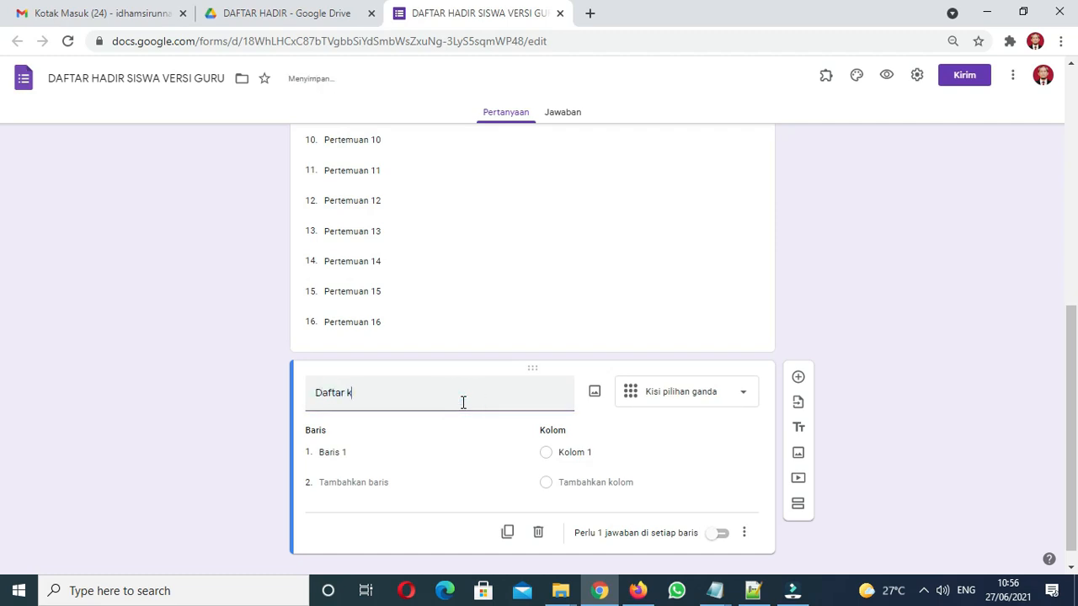
{"action": "type", "text": "aha"}
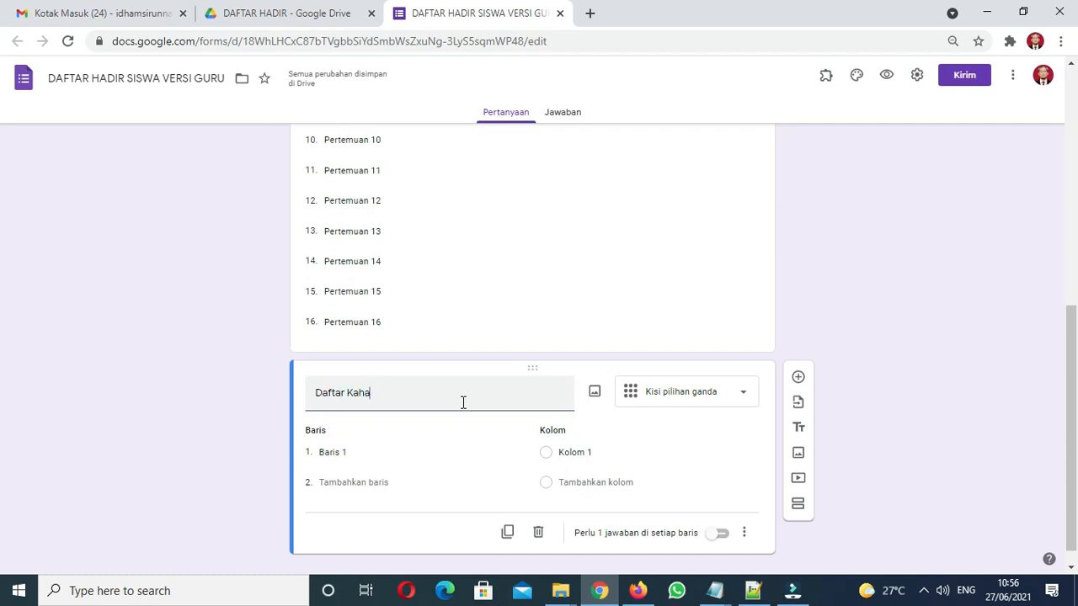
{"action": "type", "text": "dhadiran Siswa"}
{"action": "left_click", "coordinate": [371, 450]}
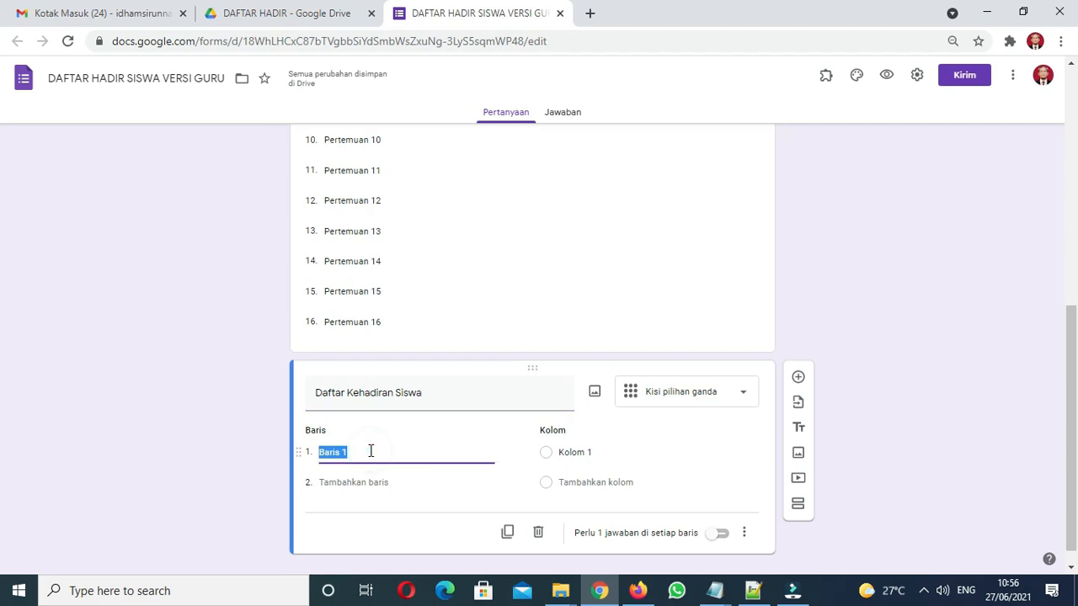
Enter the first four students' full names in capitals as grid rows 1–4
{"action": "key", "text": "BackSpace"}
{"action": "key", "text": "Caps_Lock"}
{"action": "type", "text": "AB"}
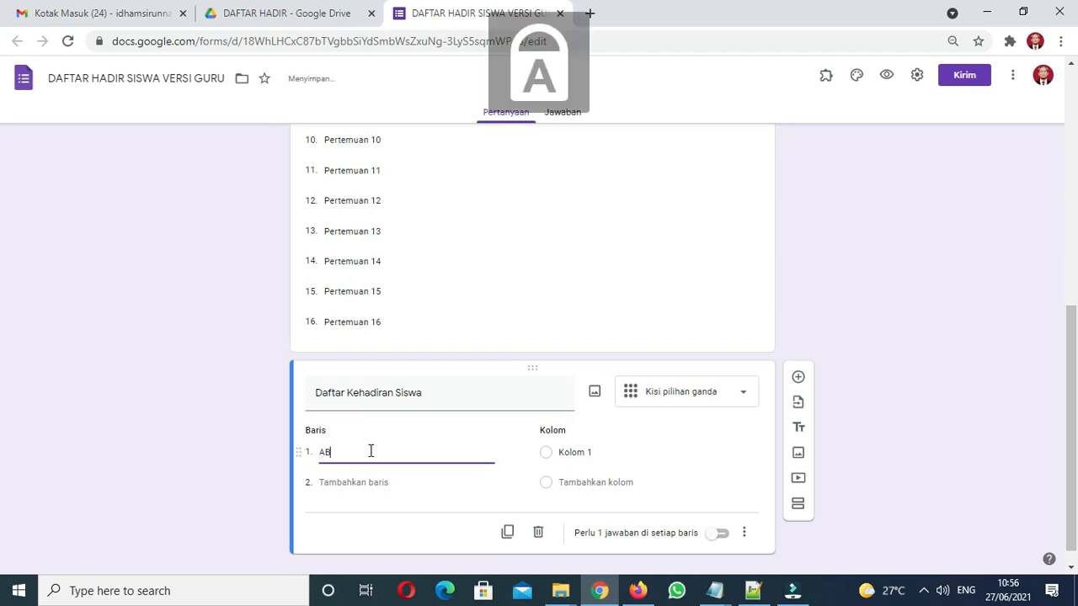
{"action": "type", "text": "DULLAH"}
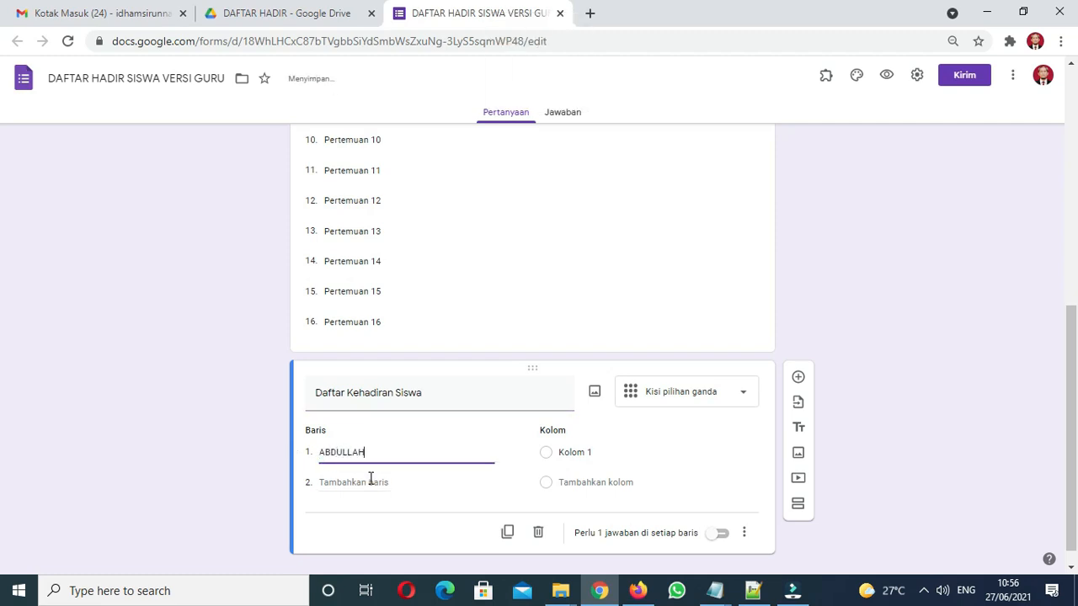
{"action": "left_click", "coordinate": [371, 483]}
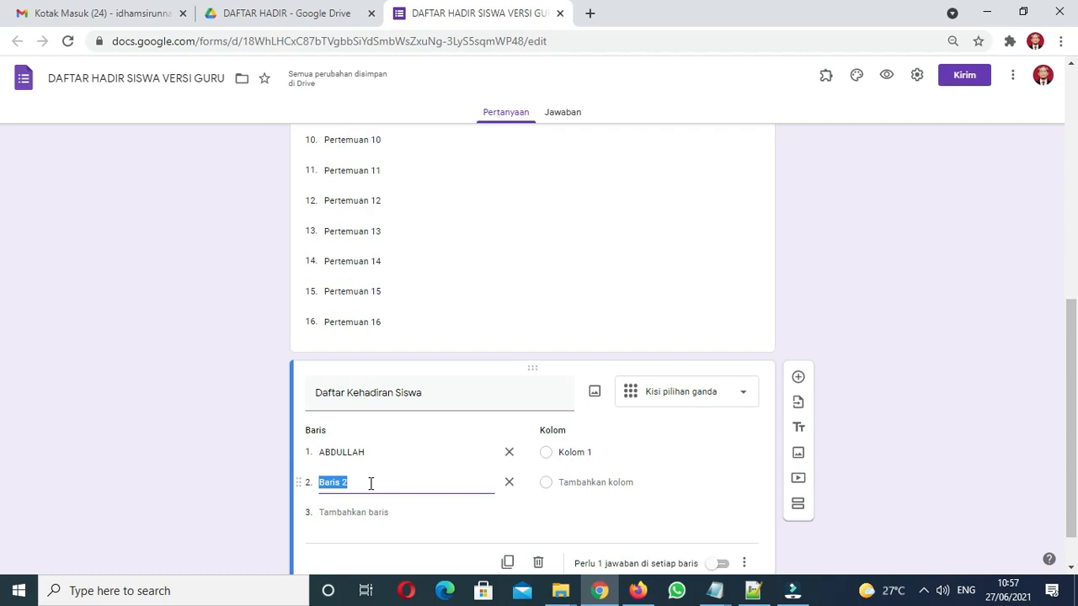
{"action": "type", "text": "BAHARD"}
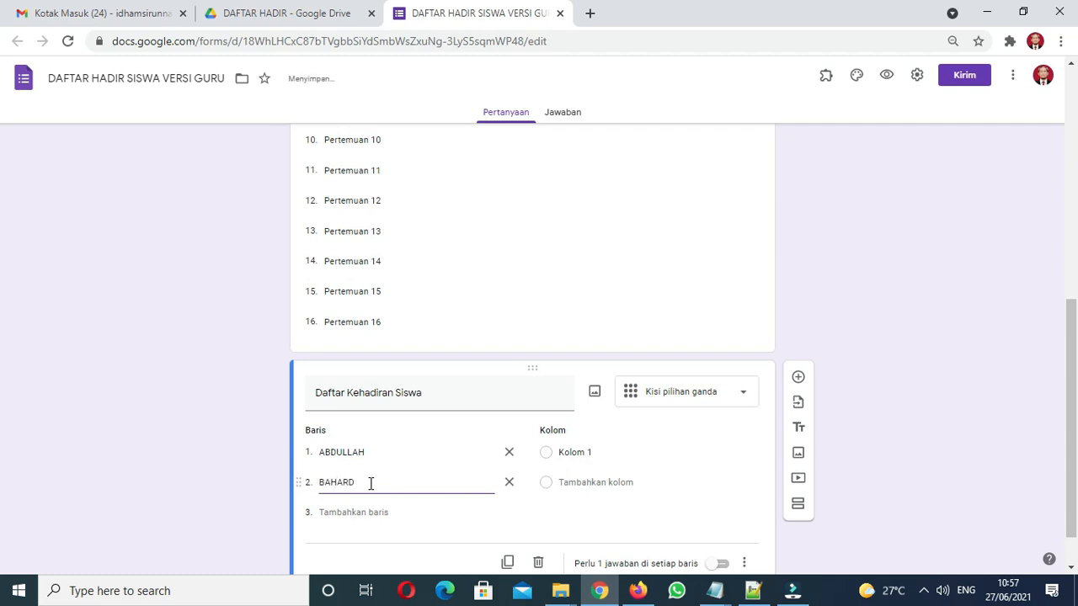
{"action": "key", "text": "BackSpace"}
{"action": "type", "text": "UDDIN"}
{"action": "left_click", "coordinate": [371, 512]}
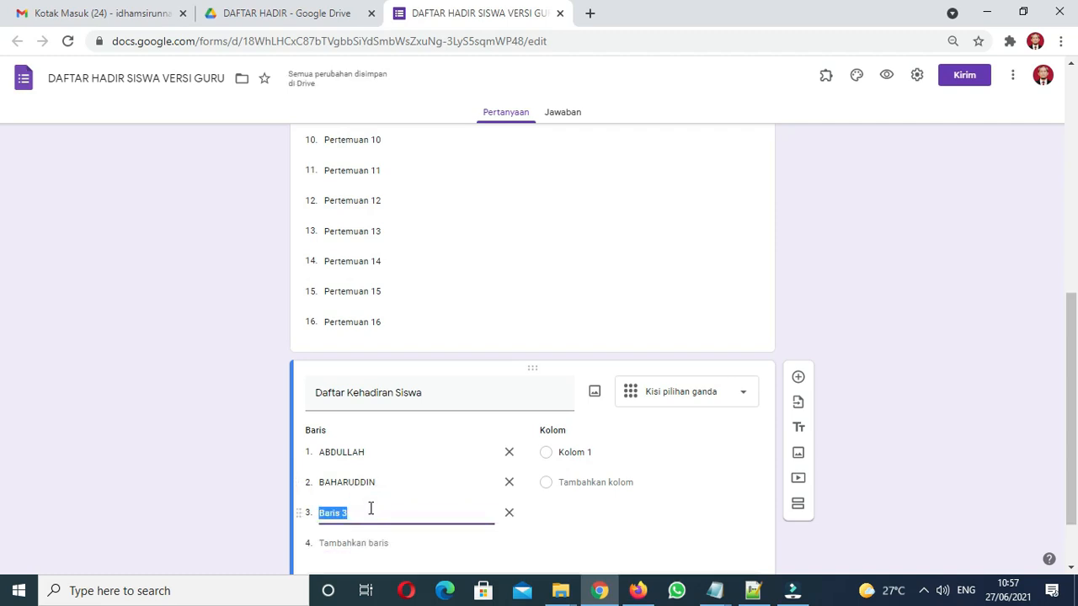
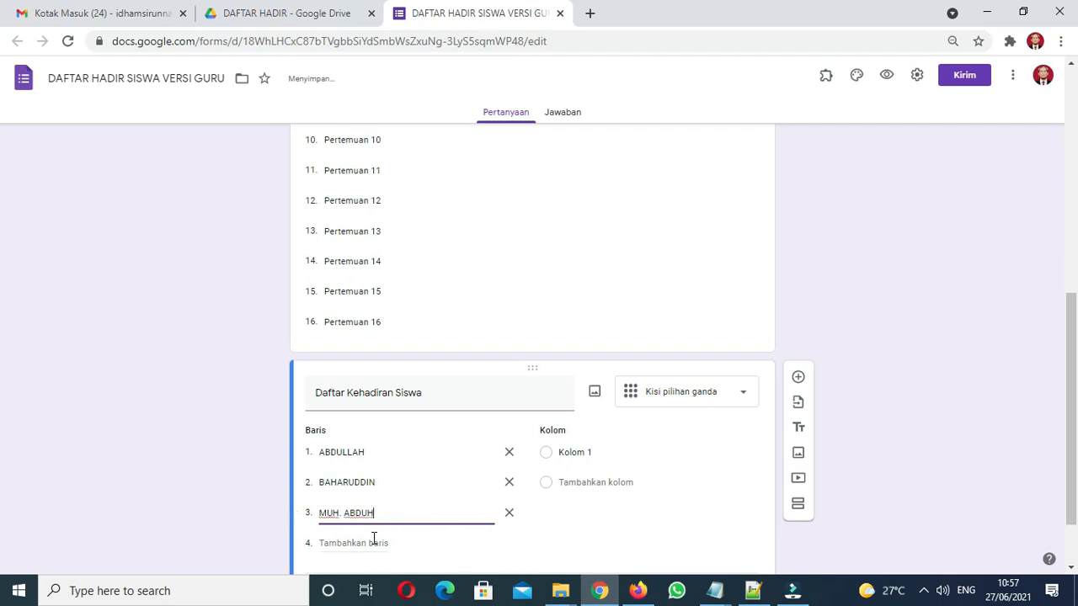
{"action": "left_click", "coordinate": [375, 544]}
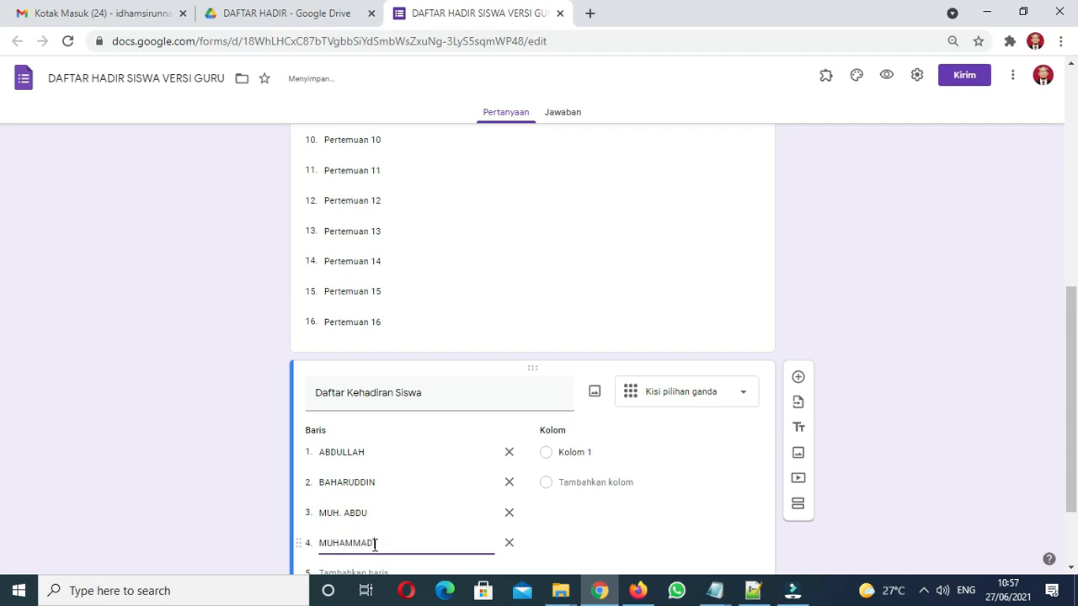
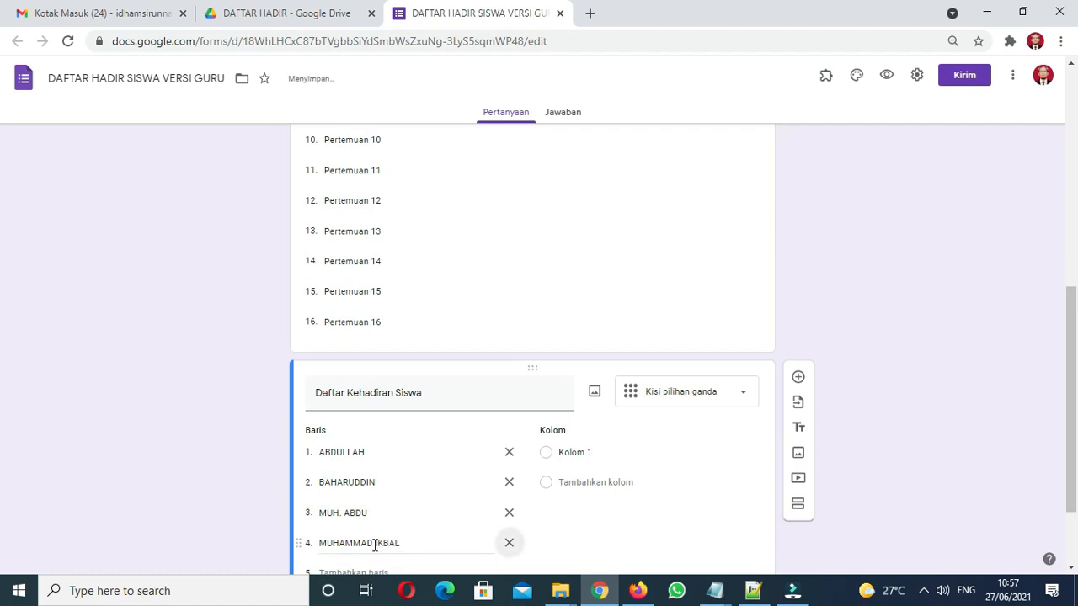
Add four more students' names as grid rows 5 through 8
{"action": "scroll", "coordinate": [3, 401], "scroll_direction": "down", "scroll_amount": 2}
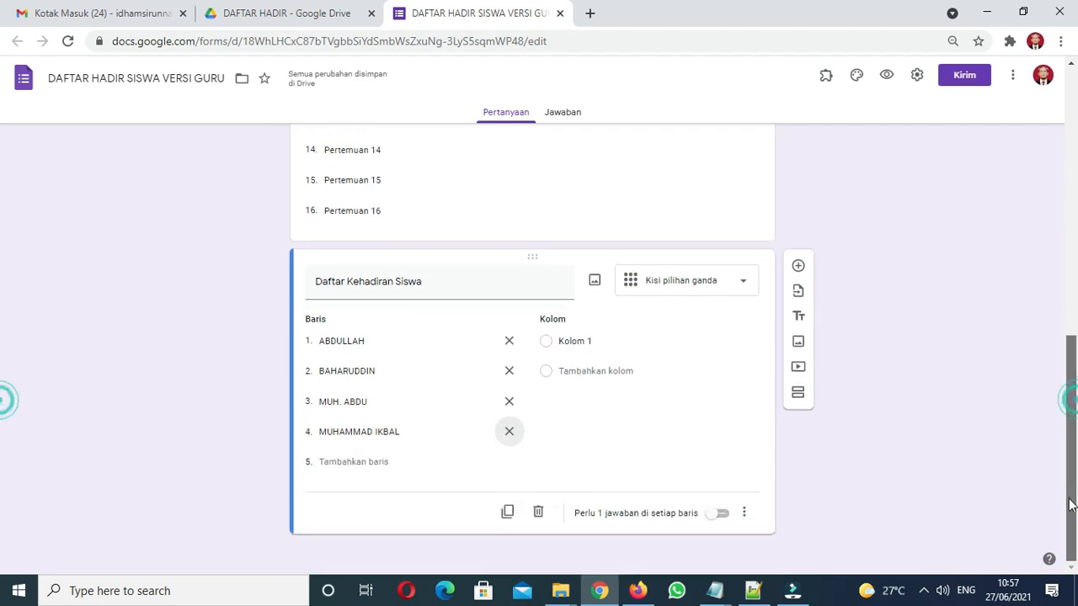
{"action": "left_click", "coordinate": [386, 467]}
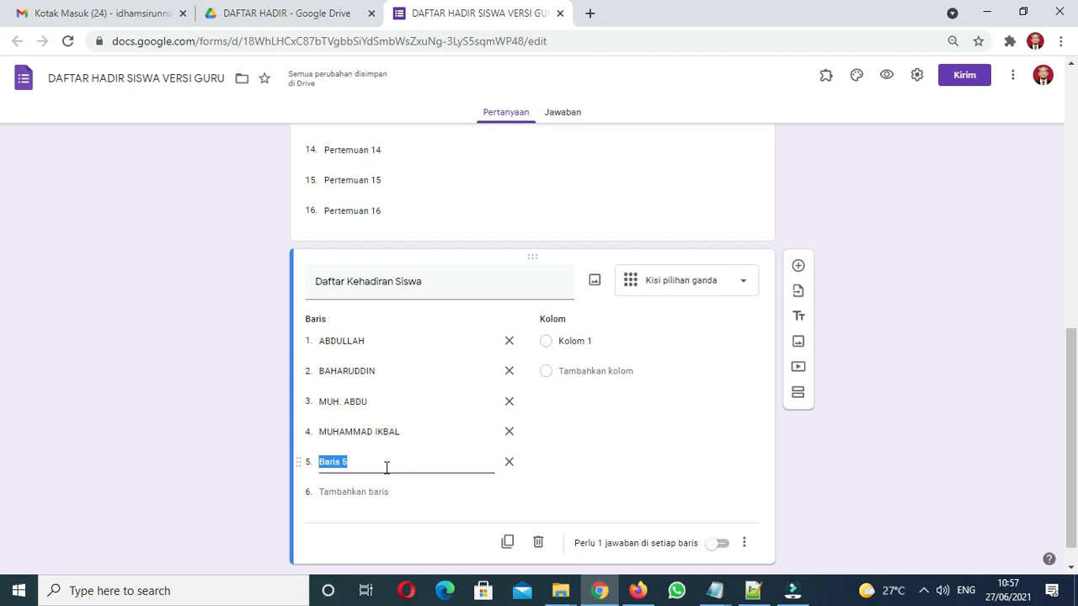
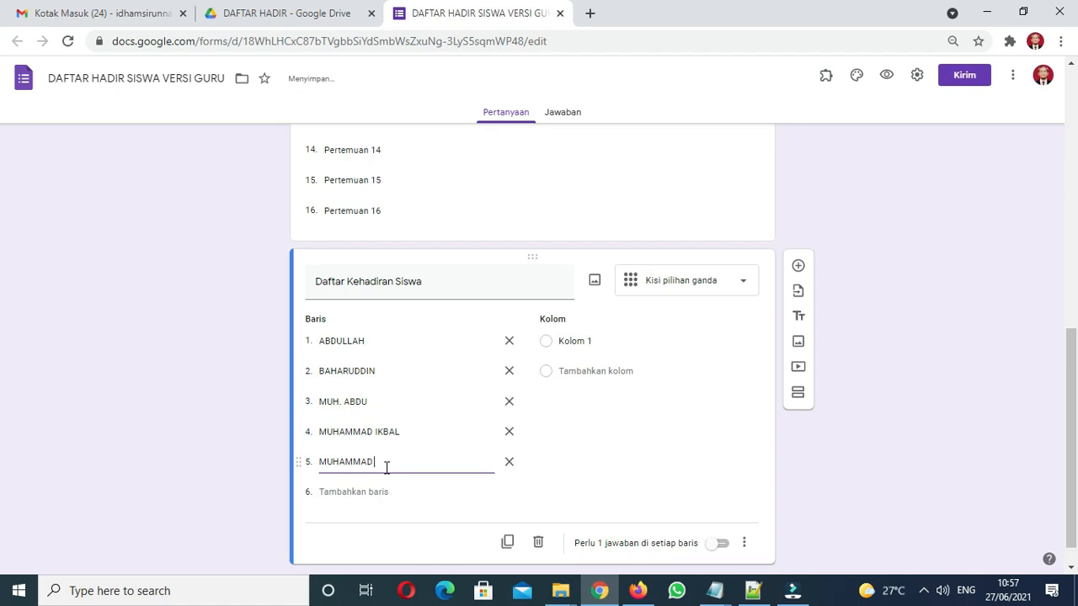
{"action": "left_click", "coordinate": [373, 490]}
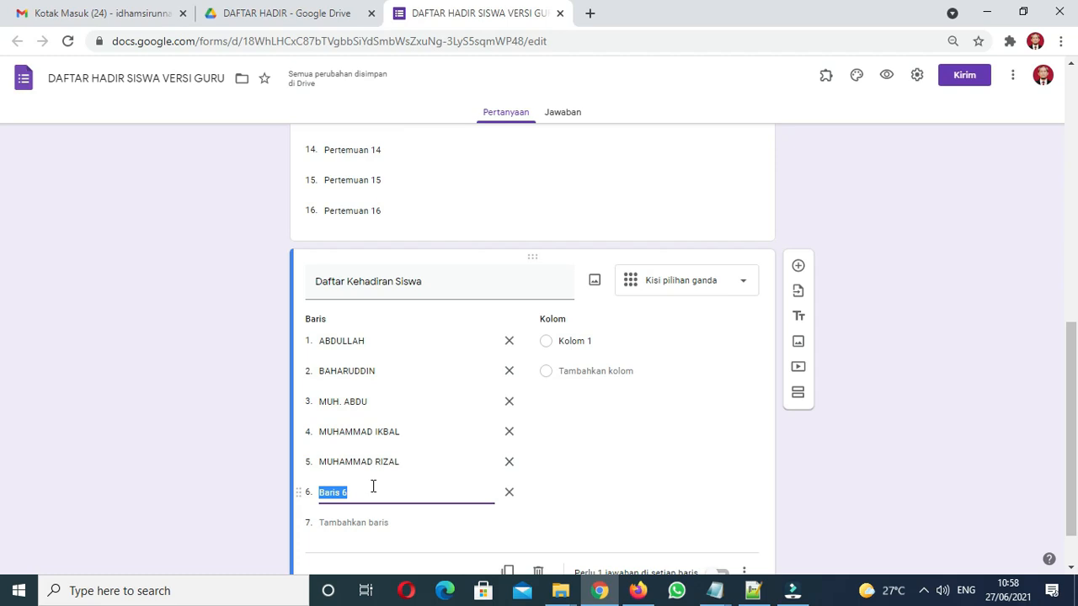
{"action": "type", "text": "OPUNG"}
{"action": "left_click", "coordinate": [367, 522]}
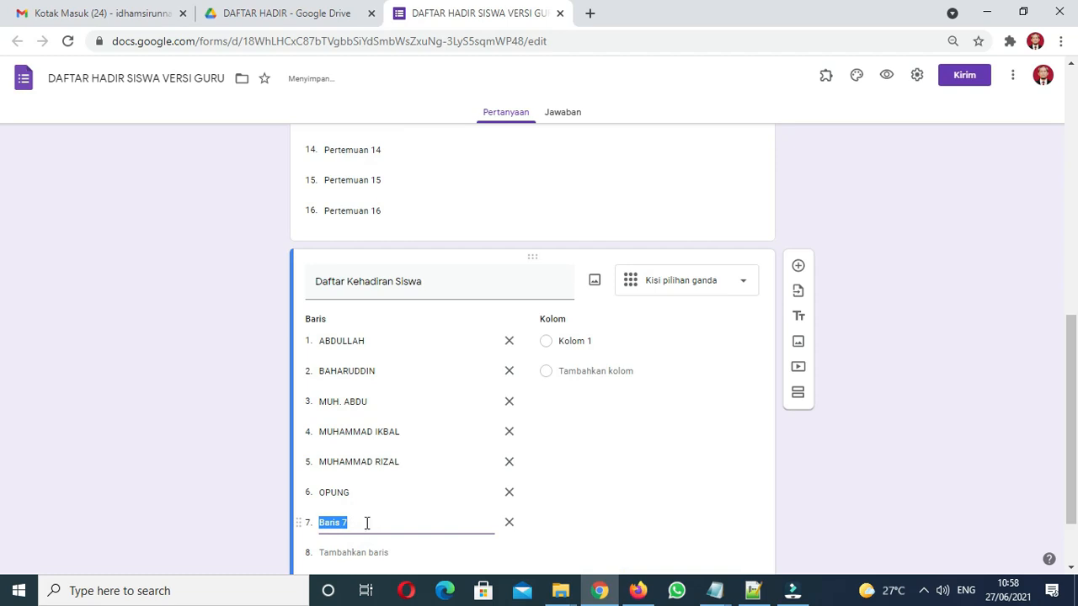
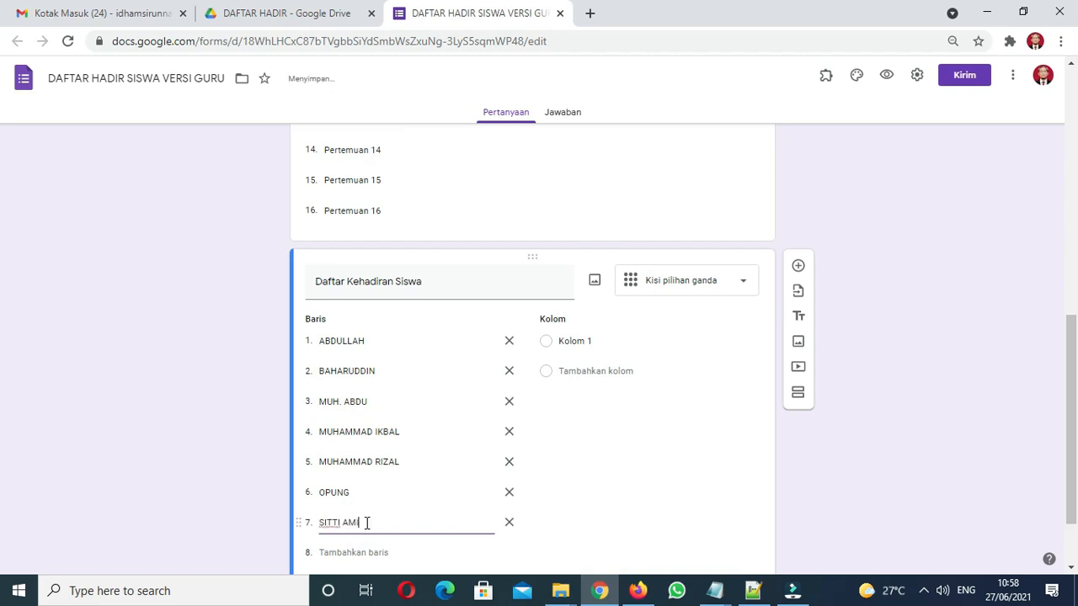
{"action": "left_click", "coordinate": [377, 553]}
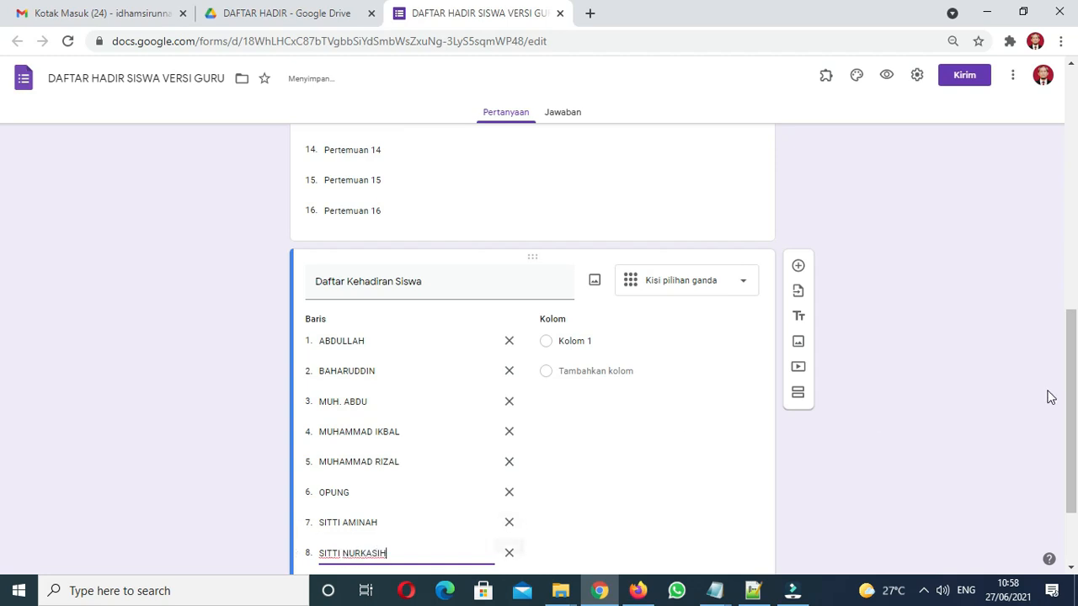
{"action": "scroll", "coordinate": [1073, 453], "scroll_direction": "down", "scroll_amount": 1}
{"action": "scroll", "coordinate": [1073, 453], "scroll_direction": "down", "scroll_amount": 1}
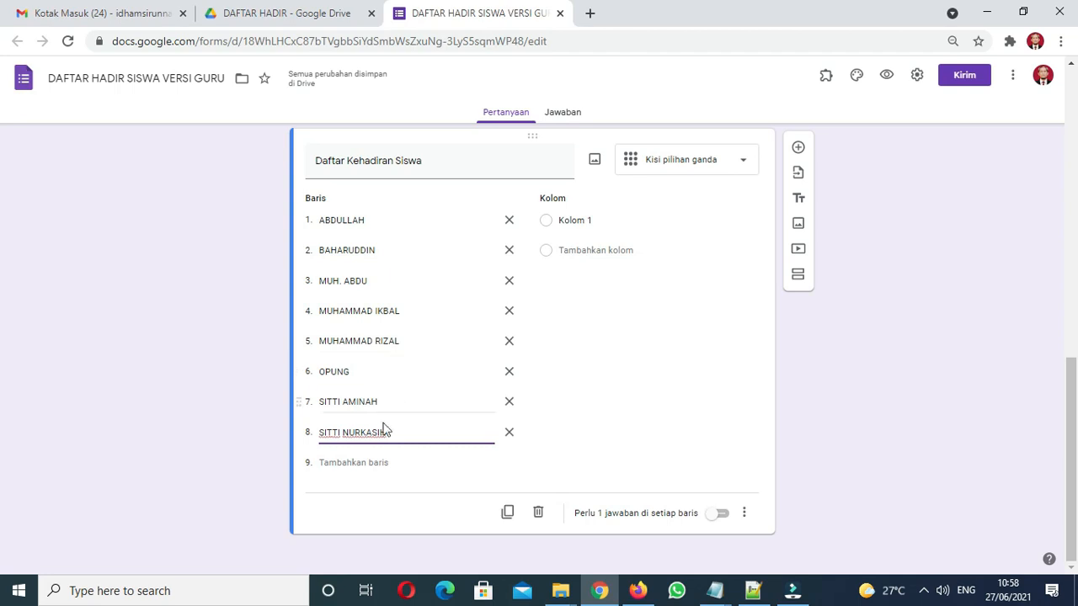
Name the grid's answer columns HADIR, IZIN, SAKIT and ALPA
{"action": "left_click", "coordinate": [592, 223]}
{"action": "type", "text": "HADIR"}
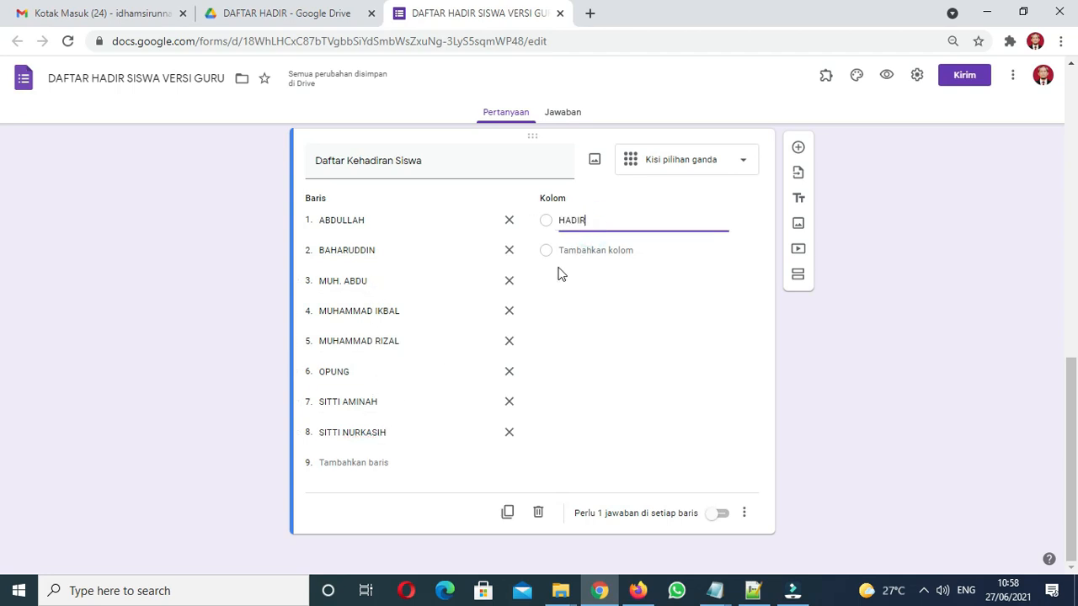
{"action": "left_click", "coordinate": [592, 250]}
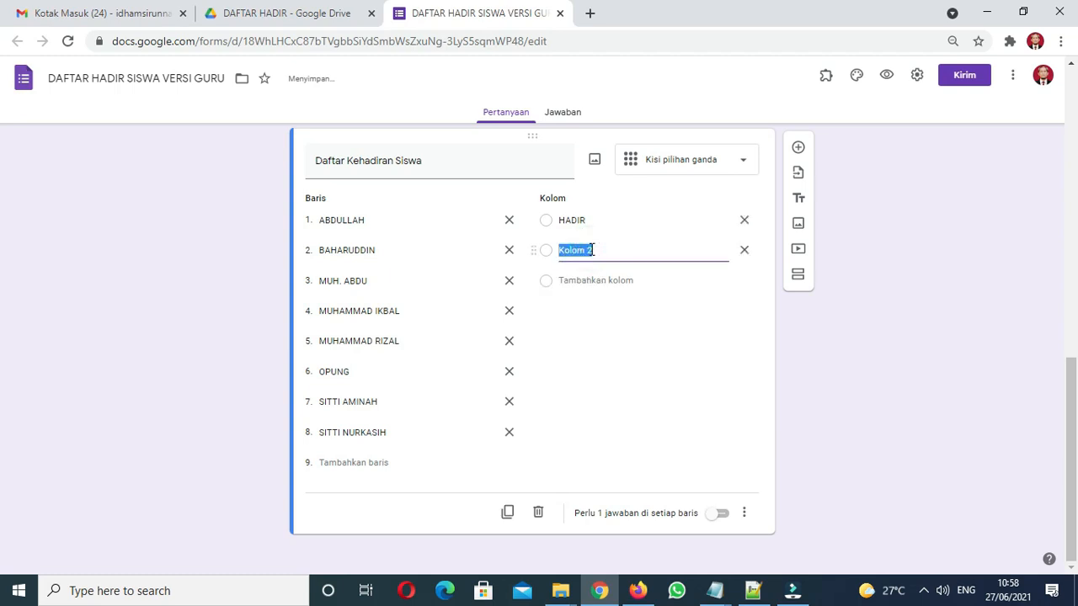
{"action": "type", "text": "IZIN"}
{"action": "left_click", "coordinate": [589, 279]}
{"action": "type", "text": "SAKIT"}
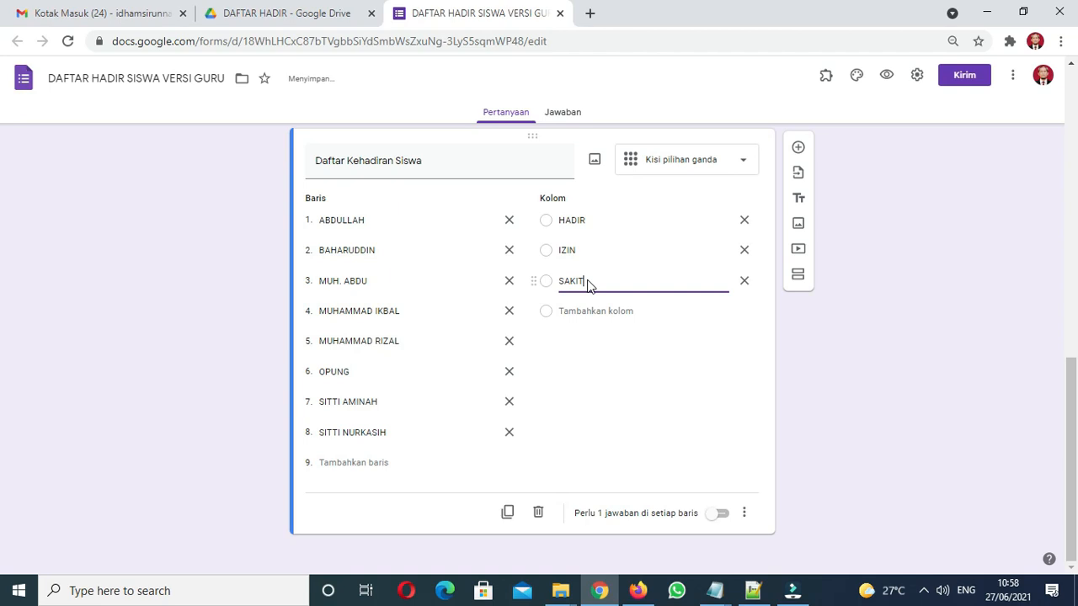
{"action": "left_click", "coordinate": [592, 310]}
{"action": "type", "text": "ALPA"}
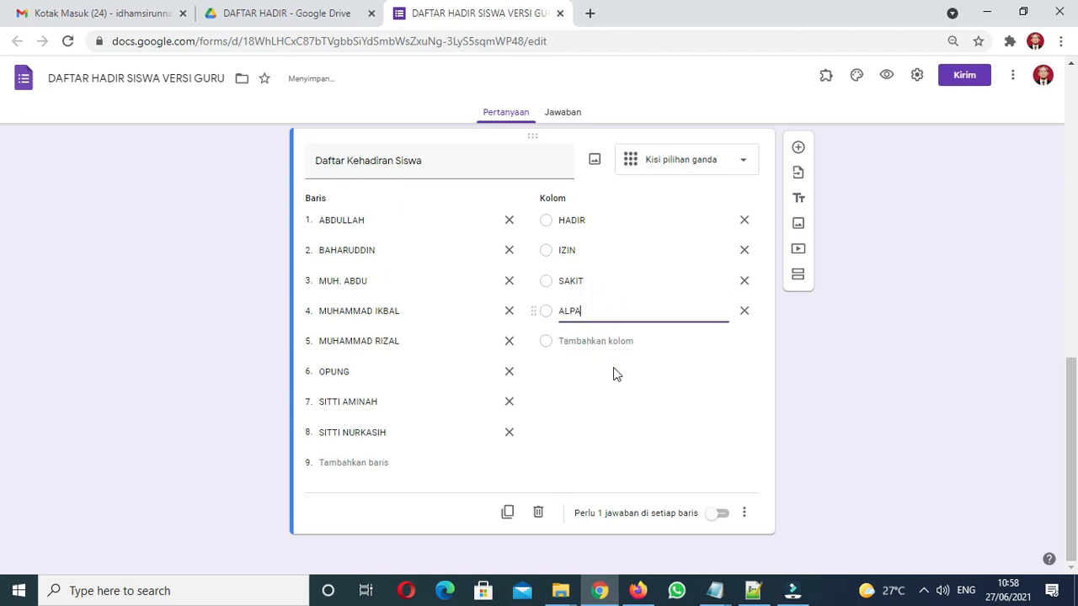
Require one answer per row, then select the grid question's title
{"action": "left_click", "coordinate": [725, 520]}
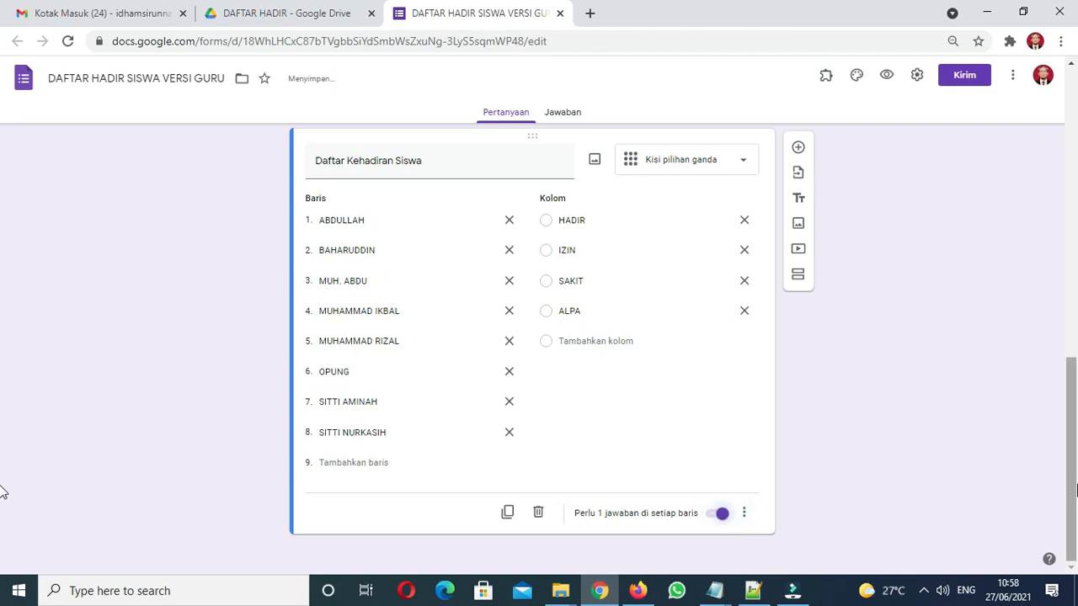
{"action": "scroll", "coordinate": [5, 455], "scroll_direction": "up", "scroll_amount": 1}
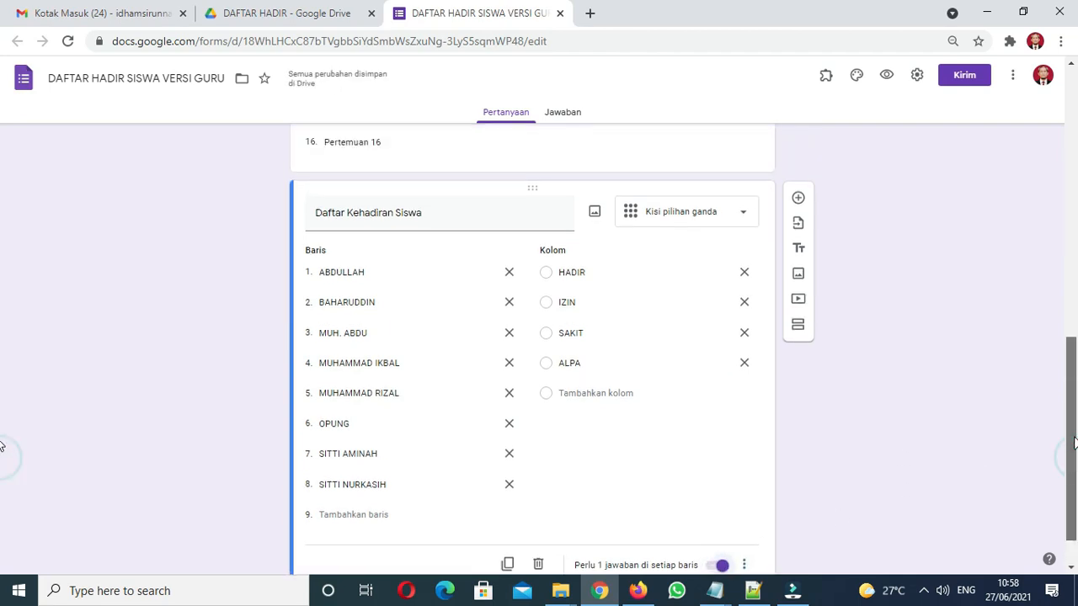
{"action": "triple_click", "coordinate": [433, 212]}
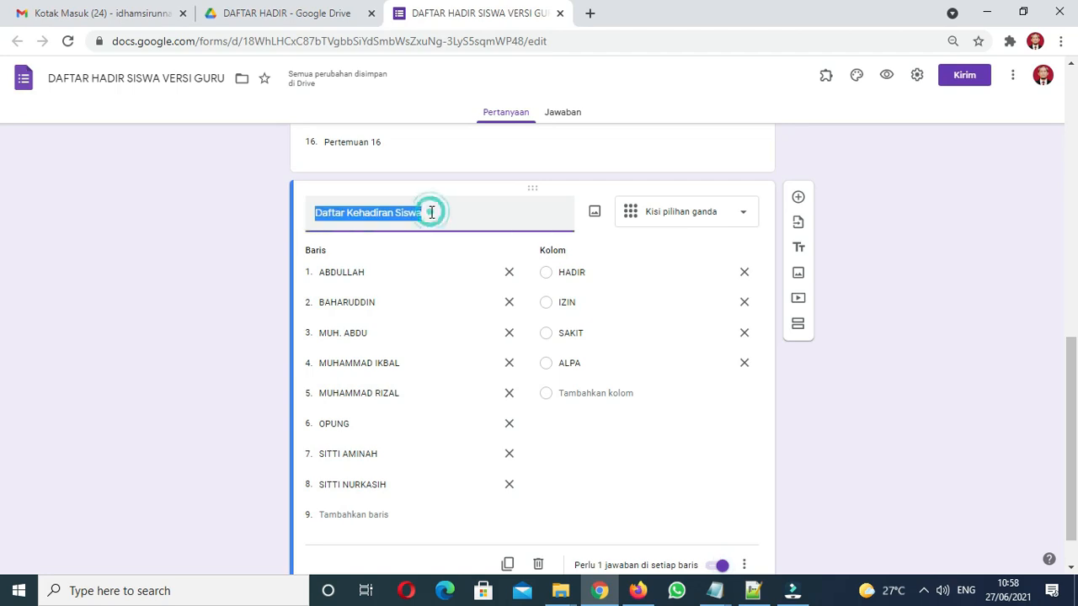
Add a required Paragraf question titled CATATAN HARIAN below the attendance grid
{"action": "left_click", "coordinate": [799, 199]}
{"action": "left_click_drag", "start_coordinate": [1073, 348], "coordinate": [1076, 418]}
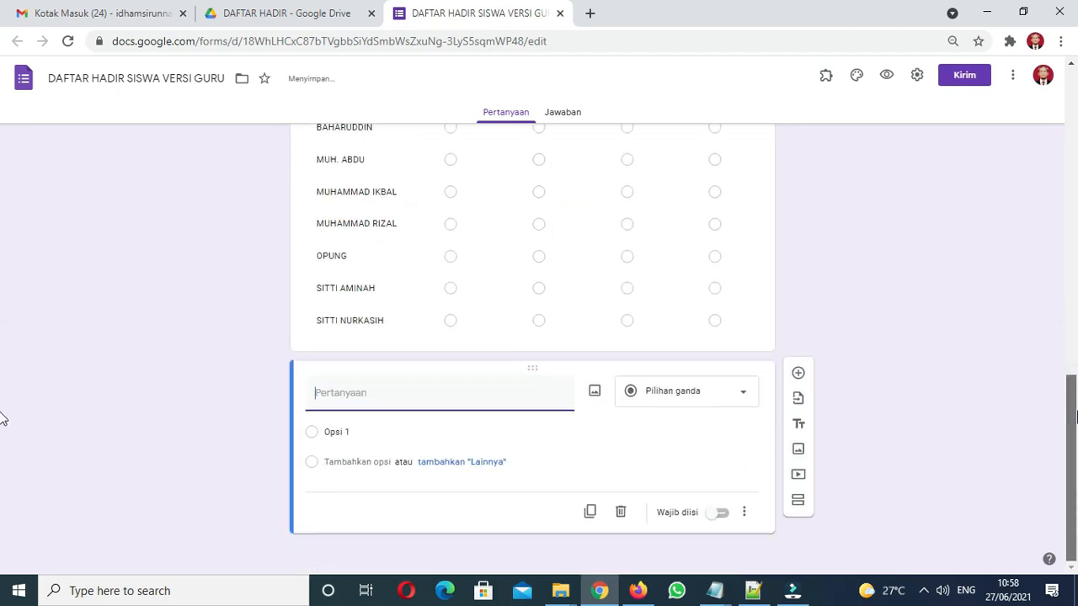
{"action": "type", "text": "CATATAN H"}
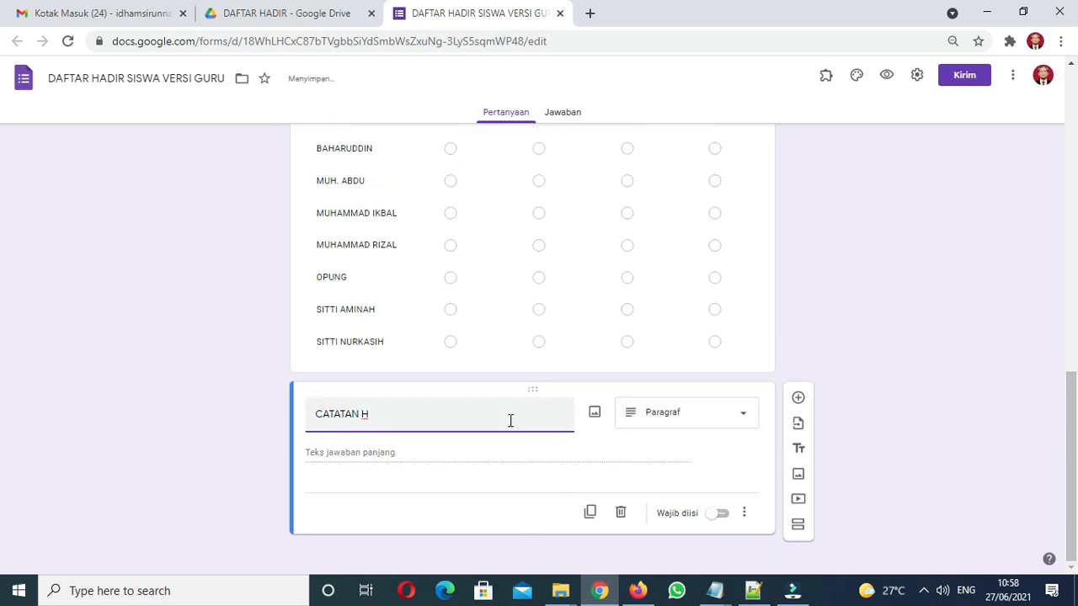
{"action": "type", "text": "ARIAN"}
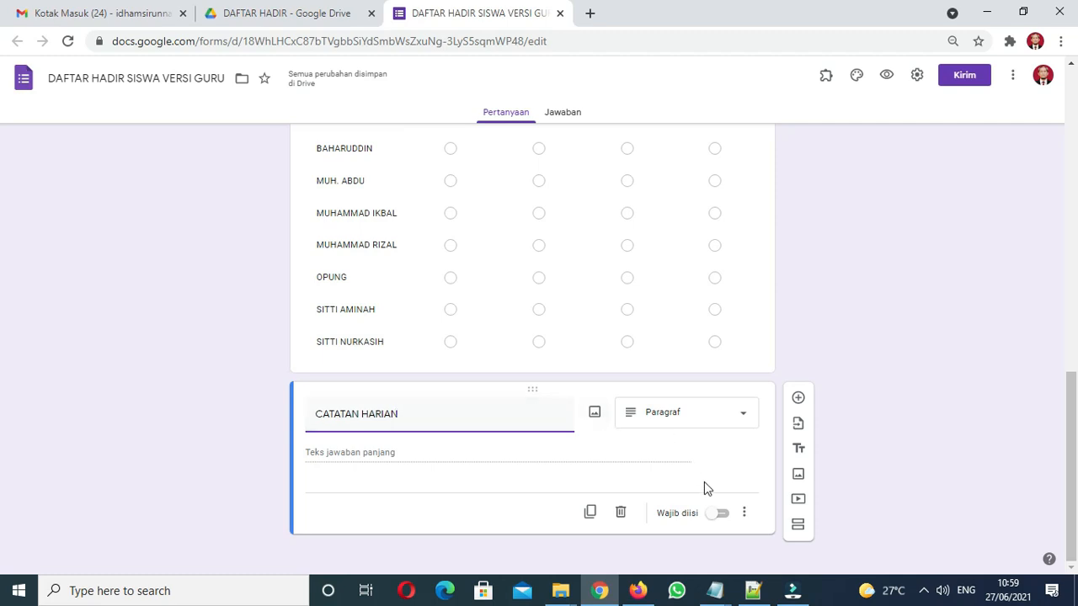
{"action": "left_click", "coordinate": [723, 518]}
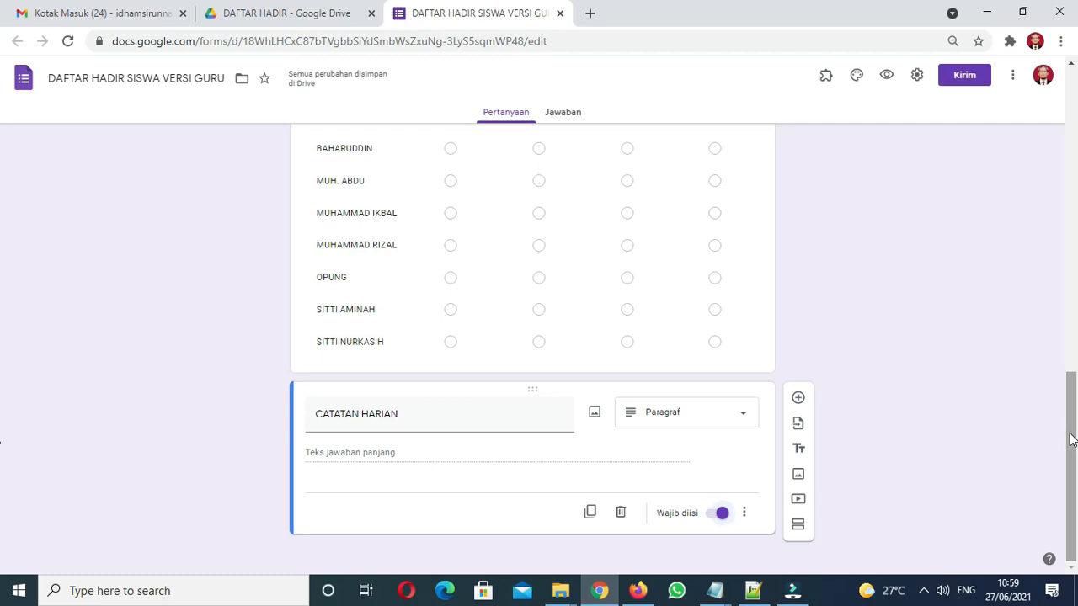
{"action": "left_click_drag", "start_coordinate": [1071, 433], "coordinate": [1050, 464]}
Check the CATATAN HARIAN question type, leaving it as Paragraf
{"action": "left_click", "coordinate": [692, 413]}
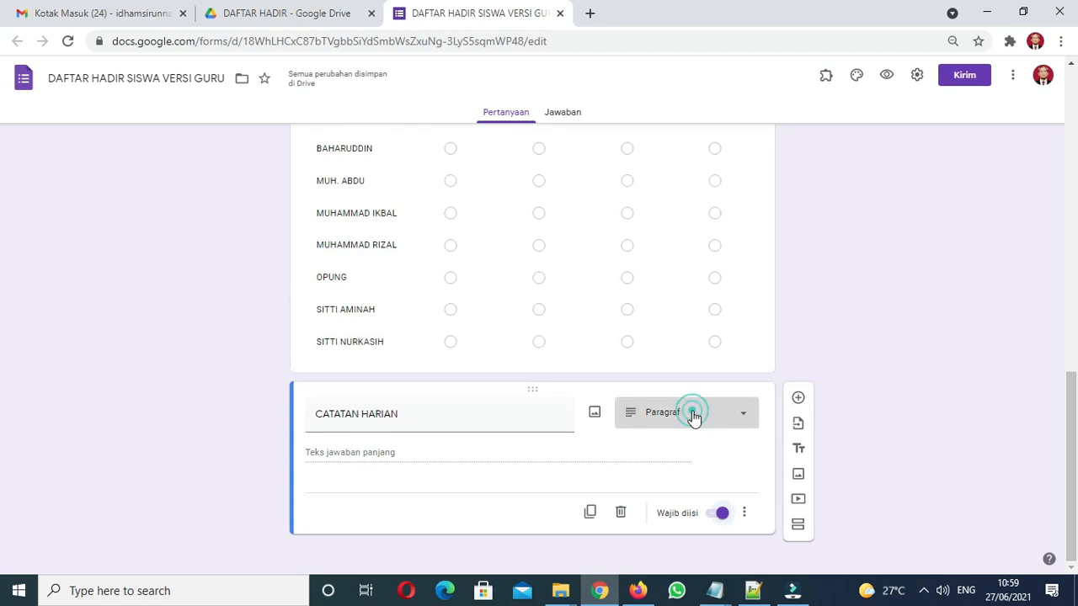
{"action": "left_click_drag", "start_coordinate": [1070, 433], "coordinate": [1069, 370]}
{"action": "left_click", "coordinate": [1027, 392]}
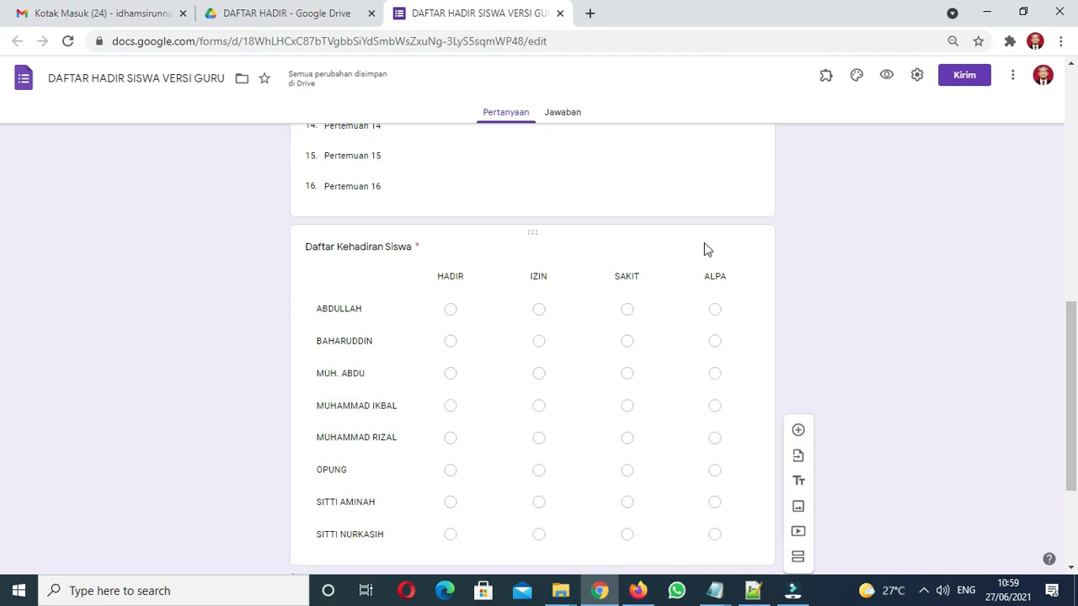
Keep the attendance question as a multiple-choice grid and preview the live form
{"action": "left_click", "coordinate": [376, 235]}
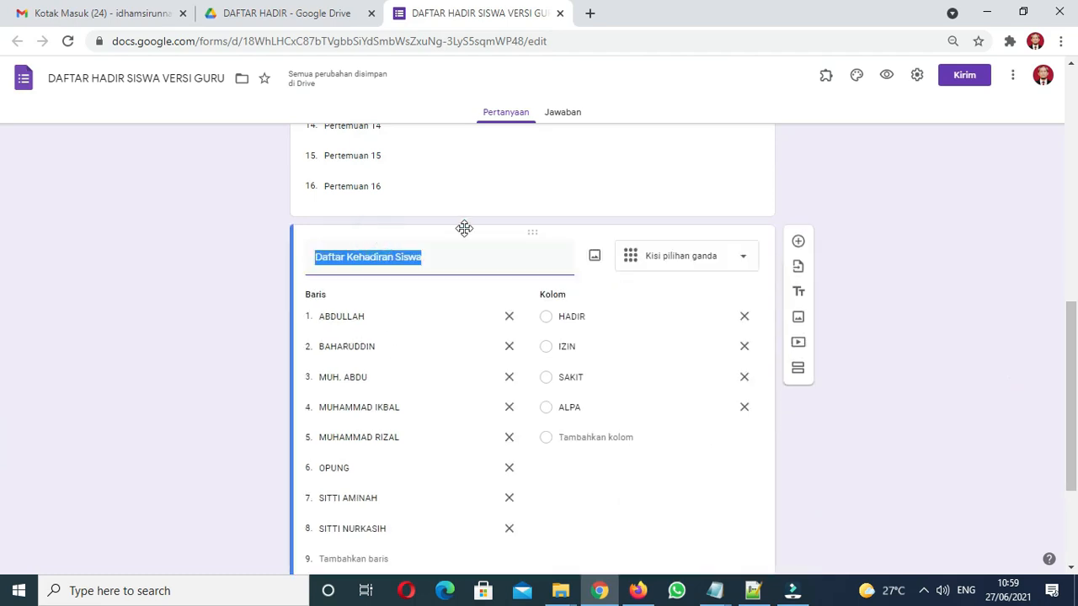
{"action": "left_click", "coordinate": [706, 263]}
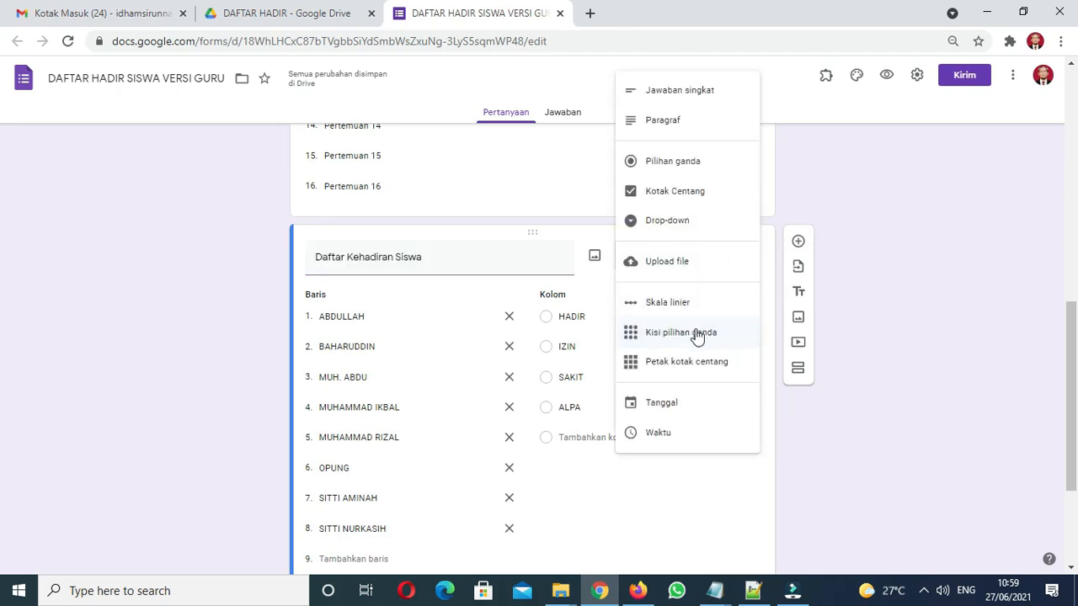
{"action": "left_click", "coordinate": [891, 355]}
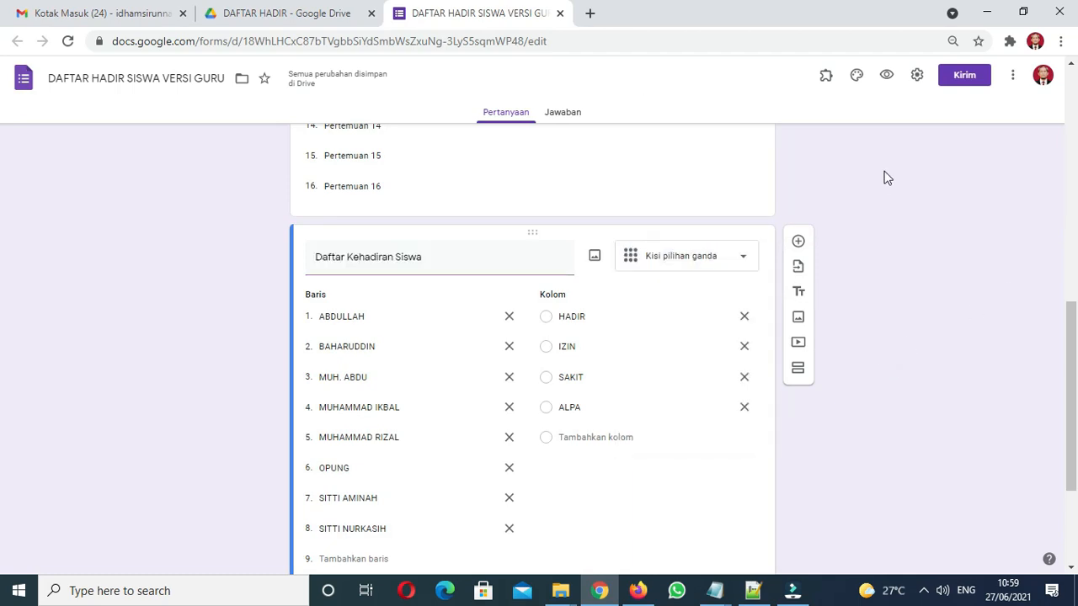
{"action": "left_click", "coordinate": [885, 80]}
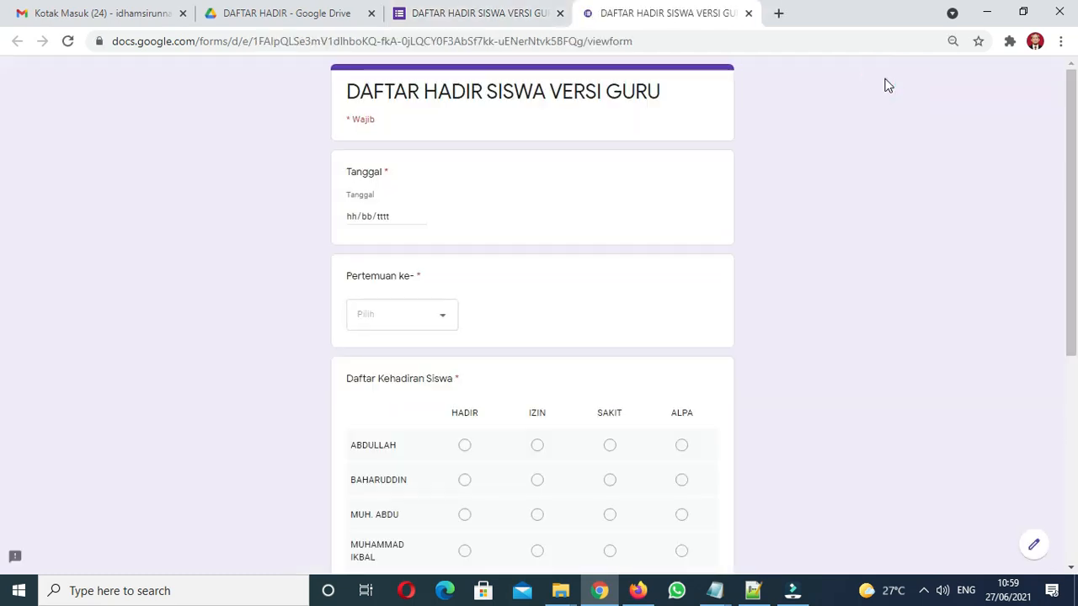
Fill in Tanggal as 27 June 2021 and Pertemuan ke- as 1 in the preview
{"action": "left_click", "coordinate": [421, 216]}
{"action": "left_click", "coordinate": [363, 352]}
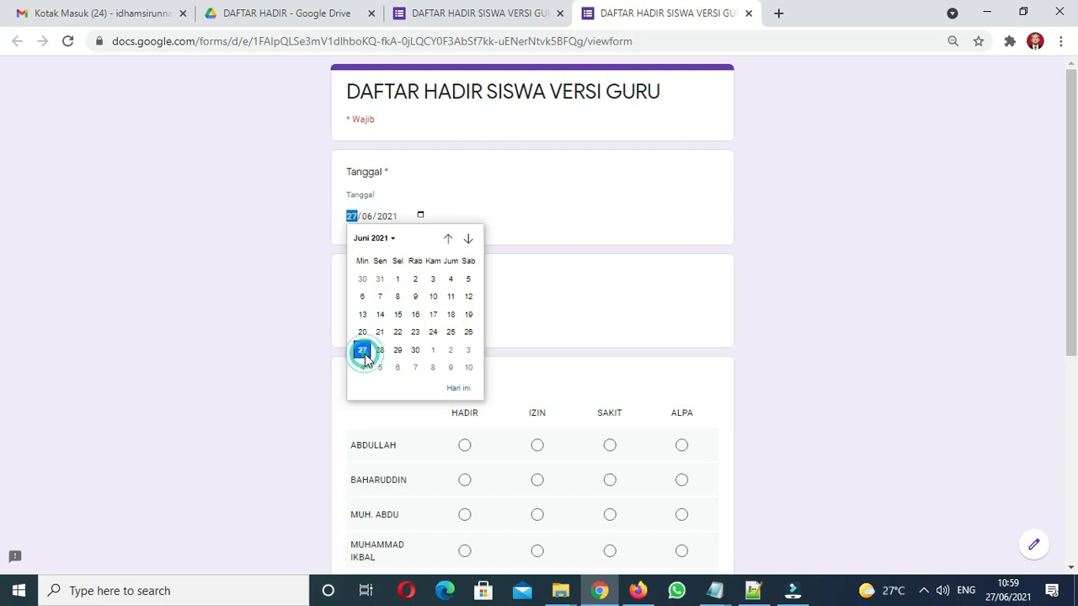
{"action": "left_click", "coordinate": [380, 317]}
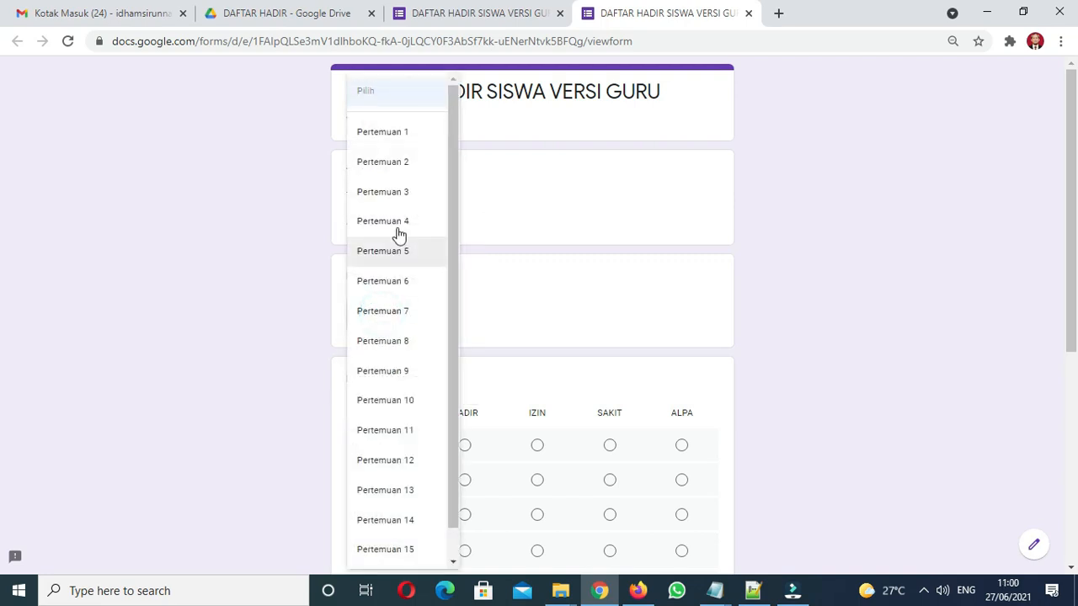
{"action": "left_click", "coordinate": [398, 141]}
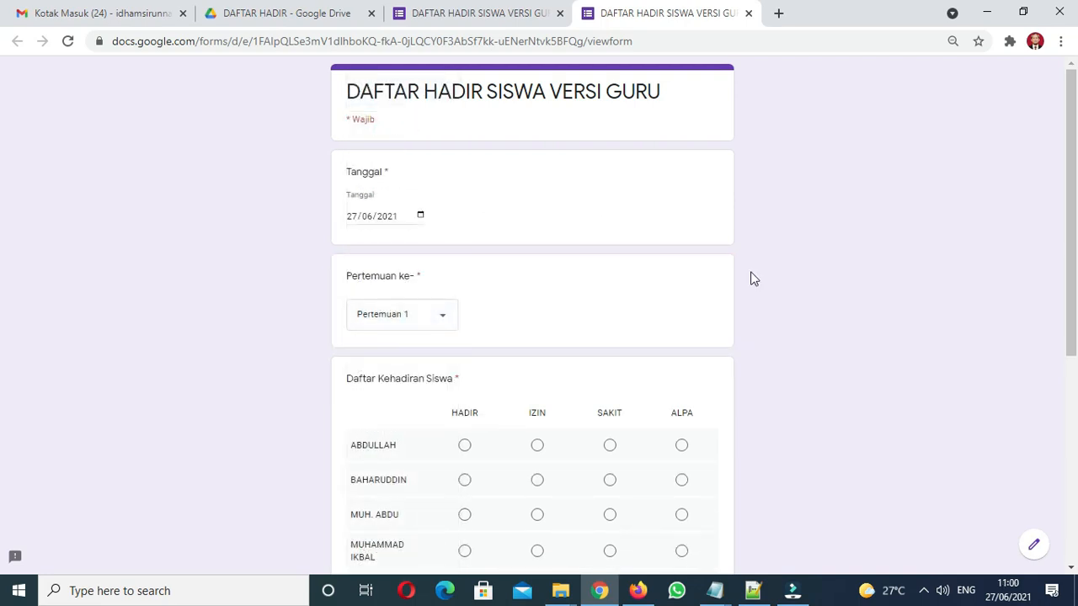
{"action": "left_click_drag", "start_coordinate": [1070, 250], "coordinate": [1049, 380]}
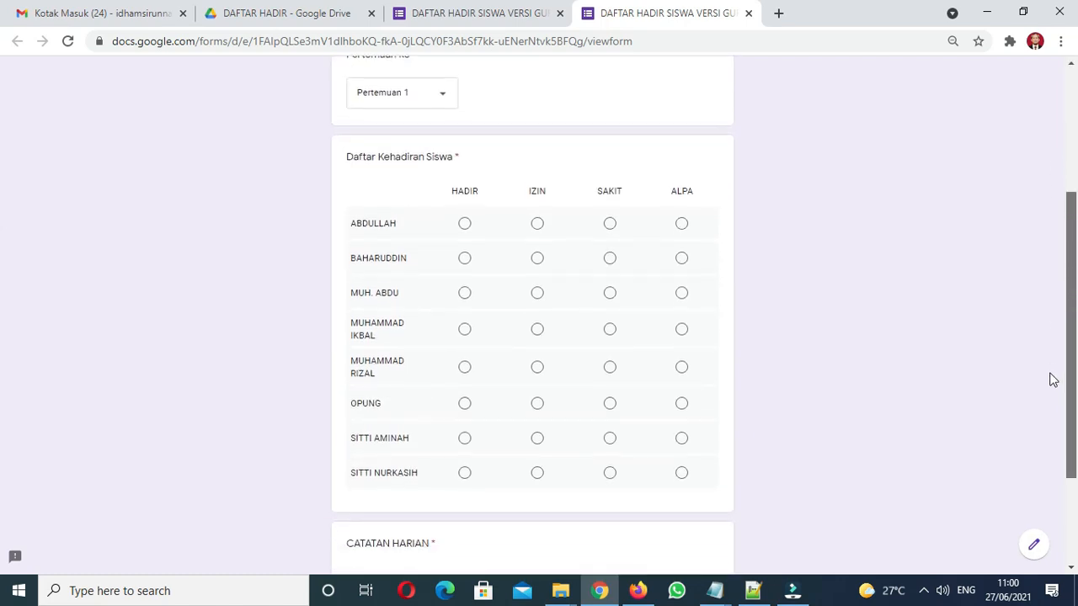
Mark six students HADIR, one IZIN and one ALPA in the attendance grid
{"action": "left_click", "coordinate": [465, 237]}
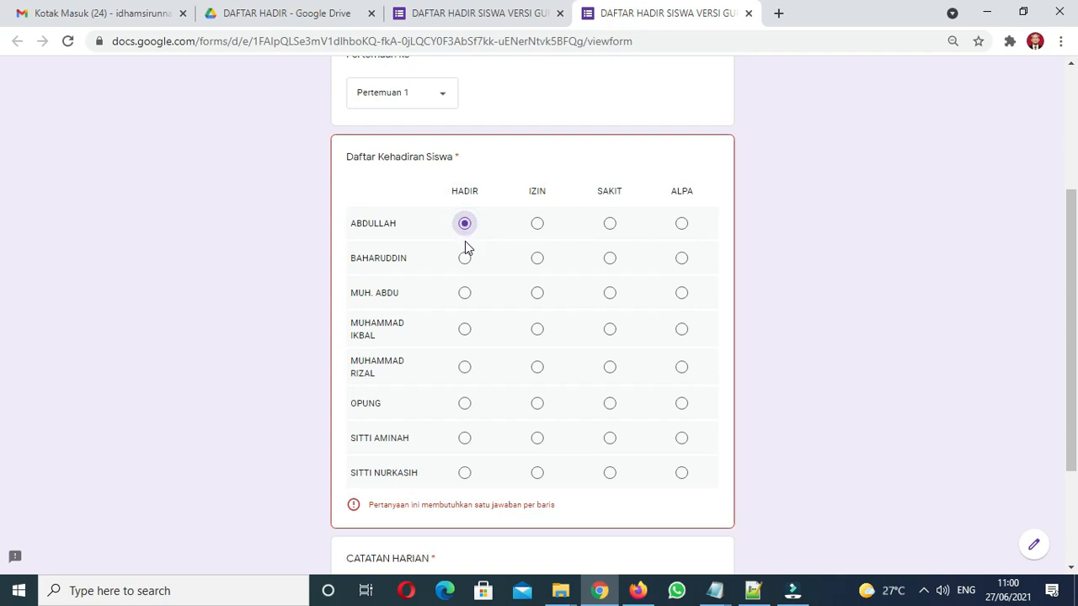
{"action": "left_click", "coordinate": [465, 260]}
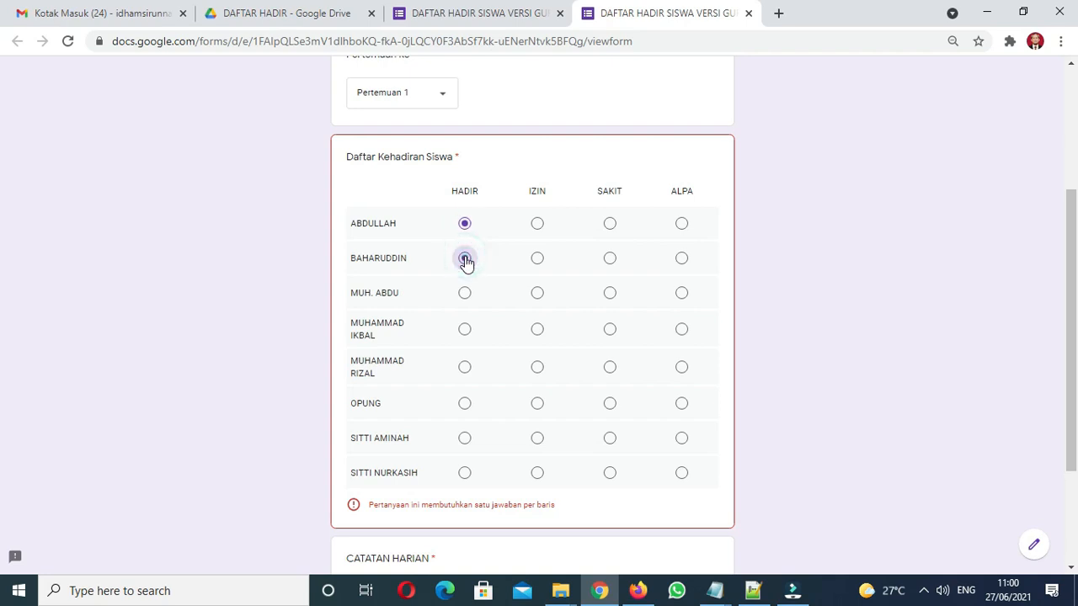
{"action": "left_click", "coordinate": [466, 297]}
{"action": "left_click", "coordinate": [466, 332]}
{"action": "left_click", "coordinate": [538, 371]}
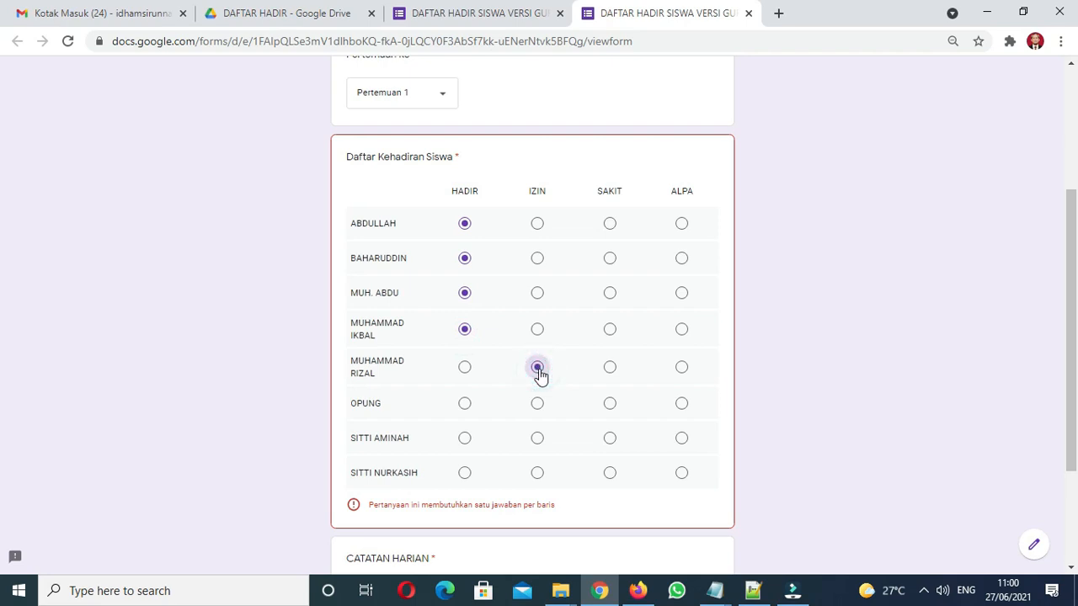
{"action": "left_click", "coordinate": [681, 409]}
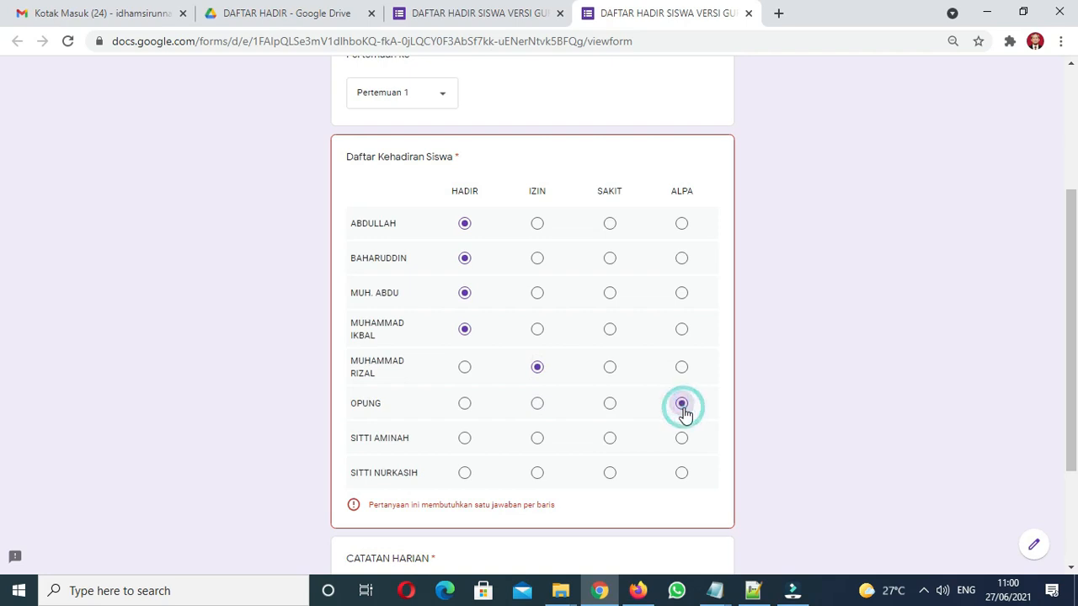
{"action": "left_click", "coordinate": [463, 445]}
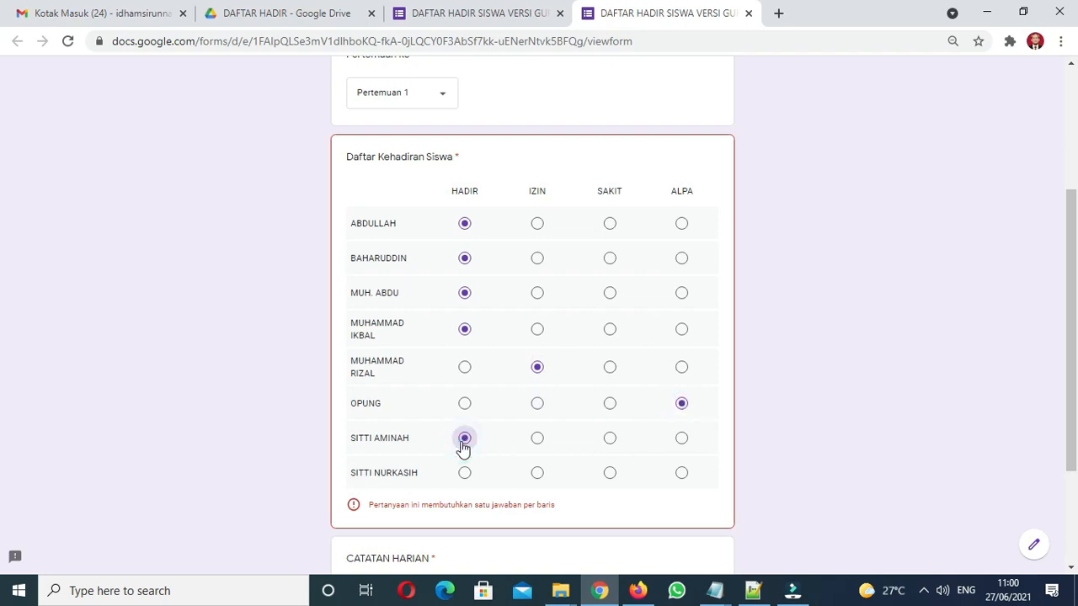
{"action": "left_click", "coordinate": [465, 474]}
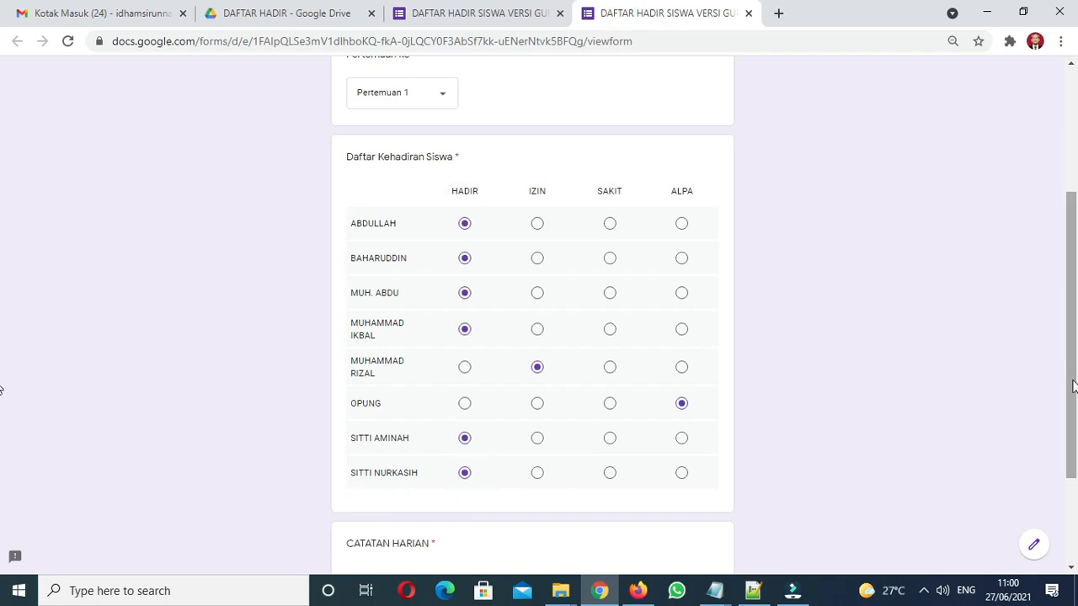
Start a CATATAN HARIAN answer, scroll through the form, and close the preview tab
{"action": "left_click_drag", "start_coordinate": [1073, 386], "coordinate": [1070, 471]}
{"action": "left_click", "coordinate": [449, 428]}
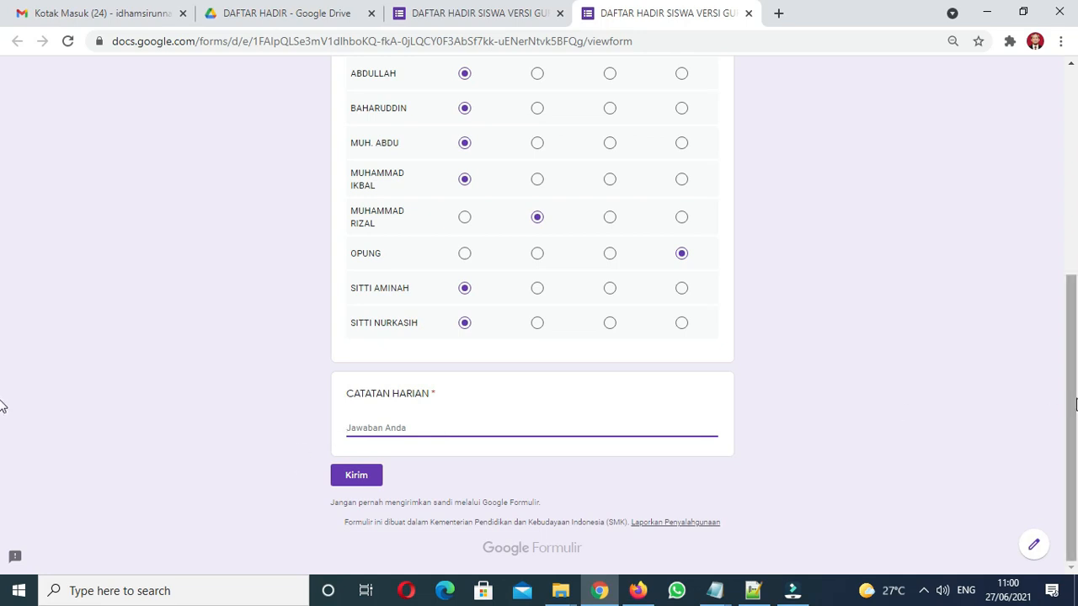
{"action": "left_click_drag", "start_coordinate": [1074, 403], "coordinate": [1063, 180]}
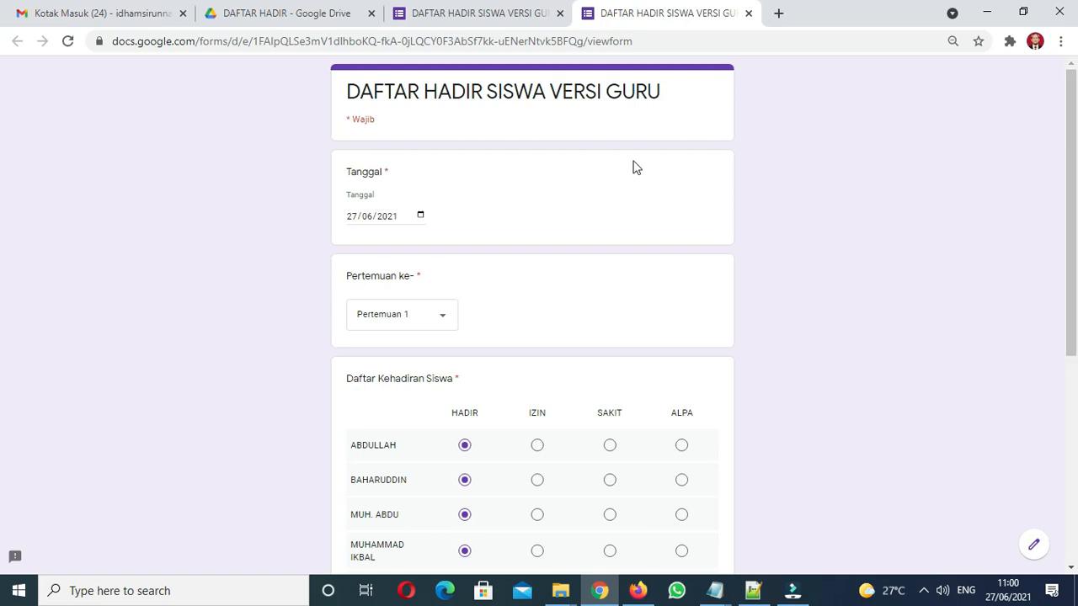
{"action": "mouse_move", "coordinate": [1071, 223]}
{"action": "left_mouse_down"}
{"action": "mouse_move", "coordinate": [1017, 413]}
{"action": "mouse_move", "coordinate": [1056, 305]}
{"action": "mouse_move", "coordinate": [1052, 219]}
{"action": "left_mouse_up"}
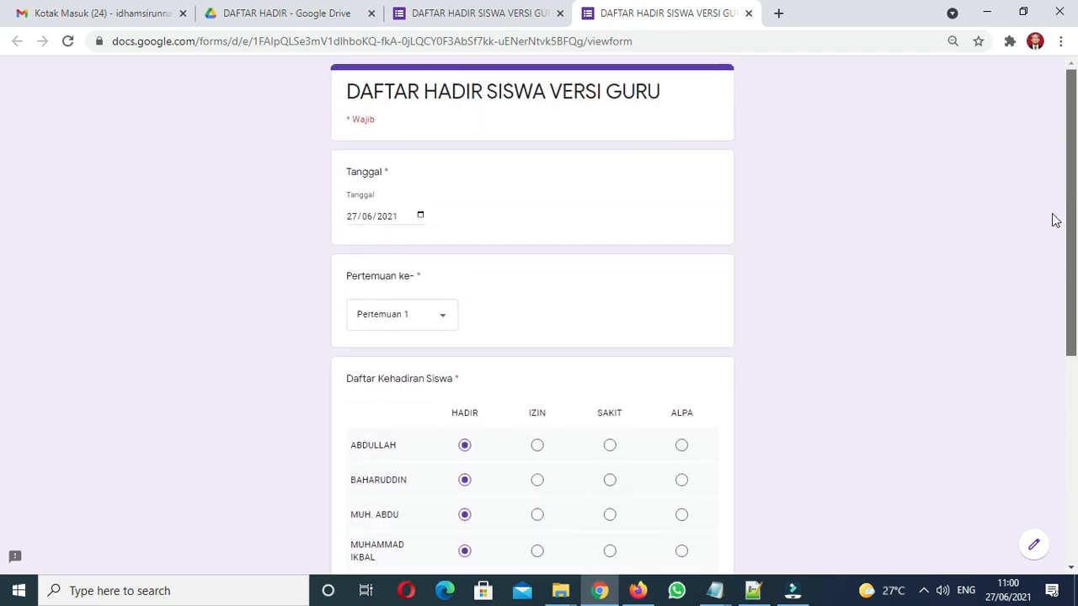
{"action": "left_click", "coordinate": [747, 15]}
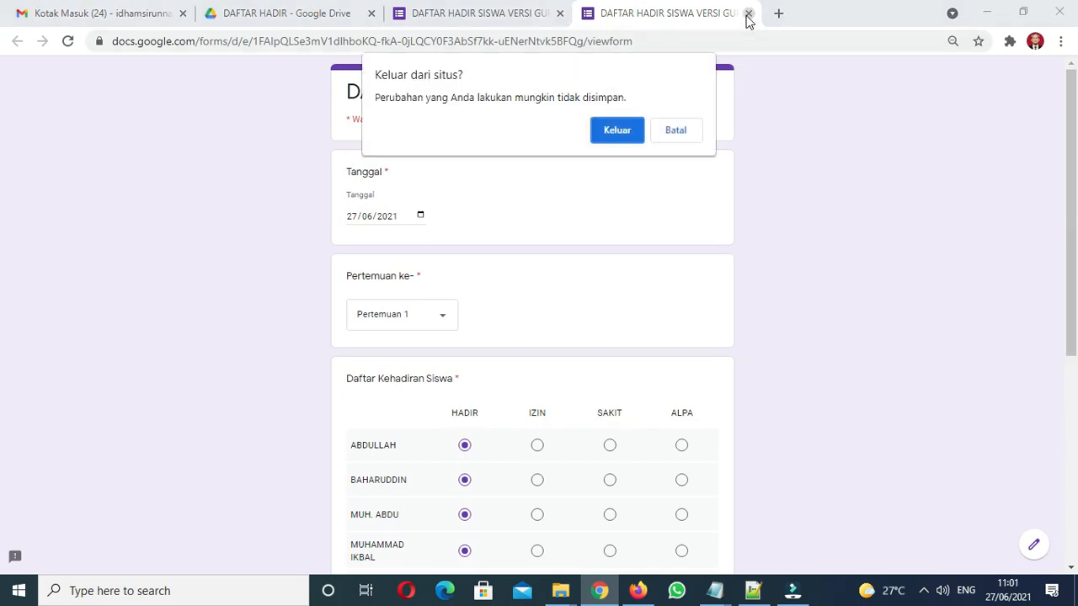
Leave the unsubmitted preview and review the Tanggal, Pertemuan ke- and grid questions in the editor
{"action": "left_click", "coordinate": [629, 139]}
{"action": "left_click_drag", "start_coordinate": [1062, 306], "coordinate": [1063, 116]}
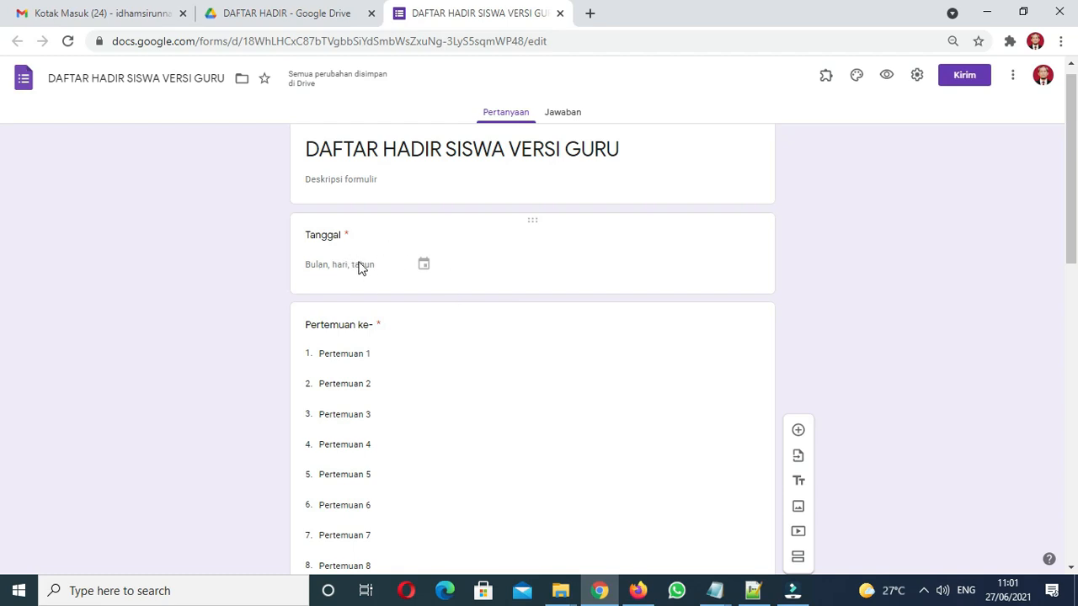
{"action": "left_click", "coordinate": [329, 237]}
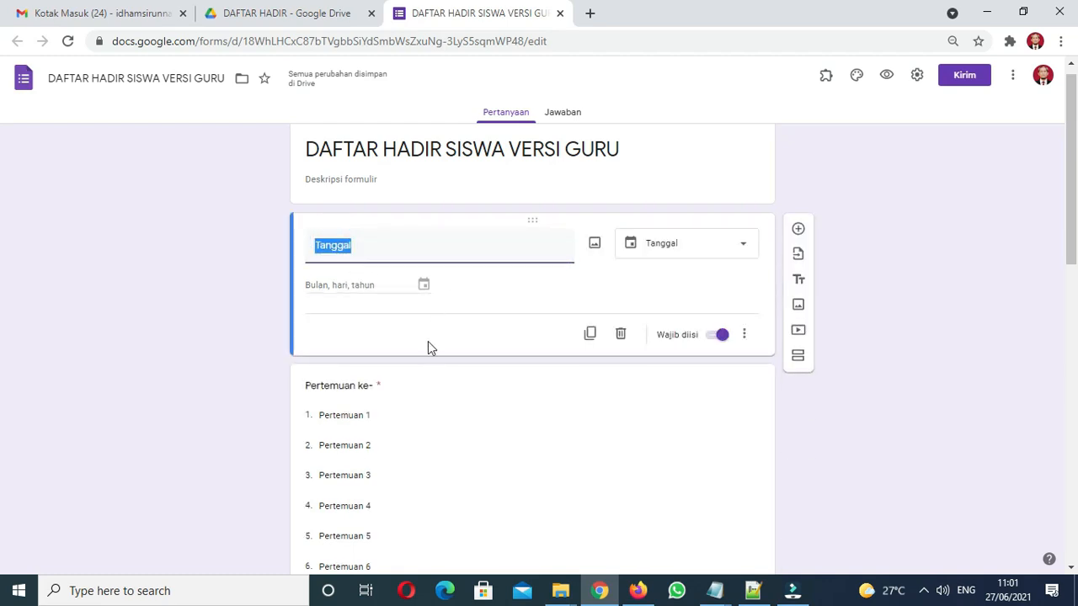
{"action": "left_click", "coordinate": [353, 388]}
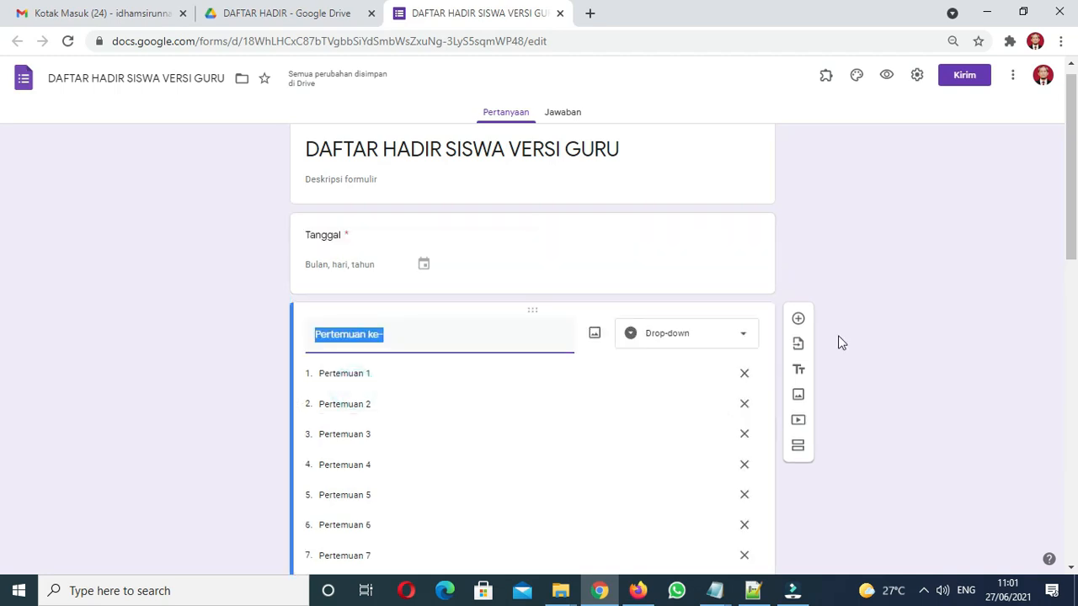
{"action": "left_click_drag", "start_coordinate": [1074, 240], "coordinate": [1059, 343]}
{"action": "scroll", "coordinate": [1048, 379], "scroll_direction": "down", "scroll_amount": 4}
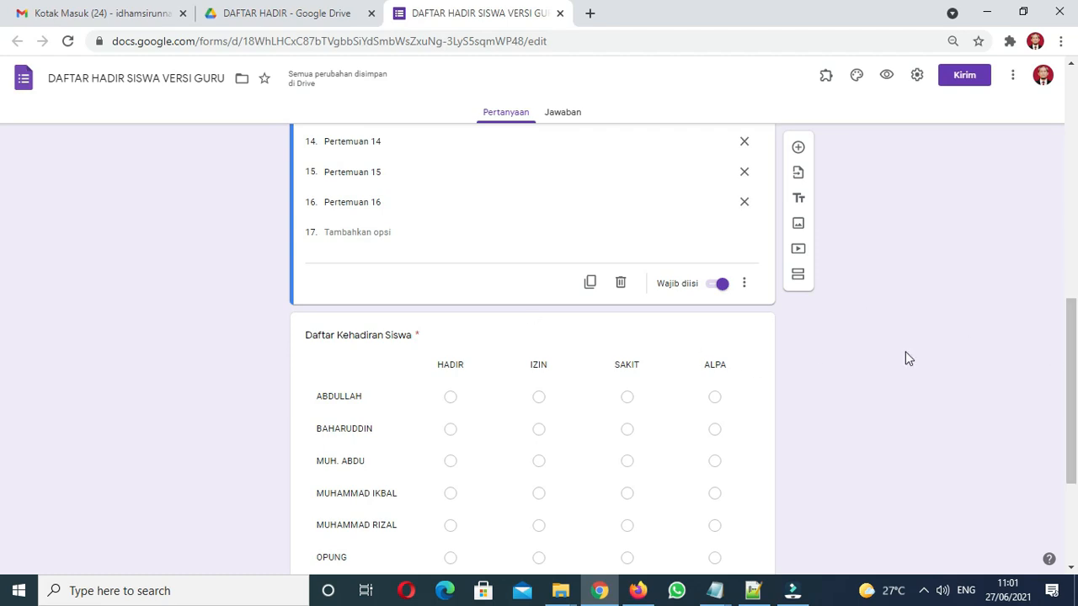
{"action": "left_click", "coordinate": [392, 336]}
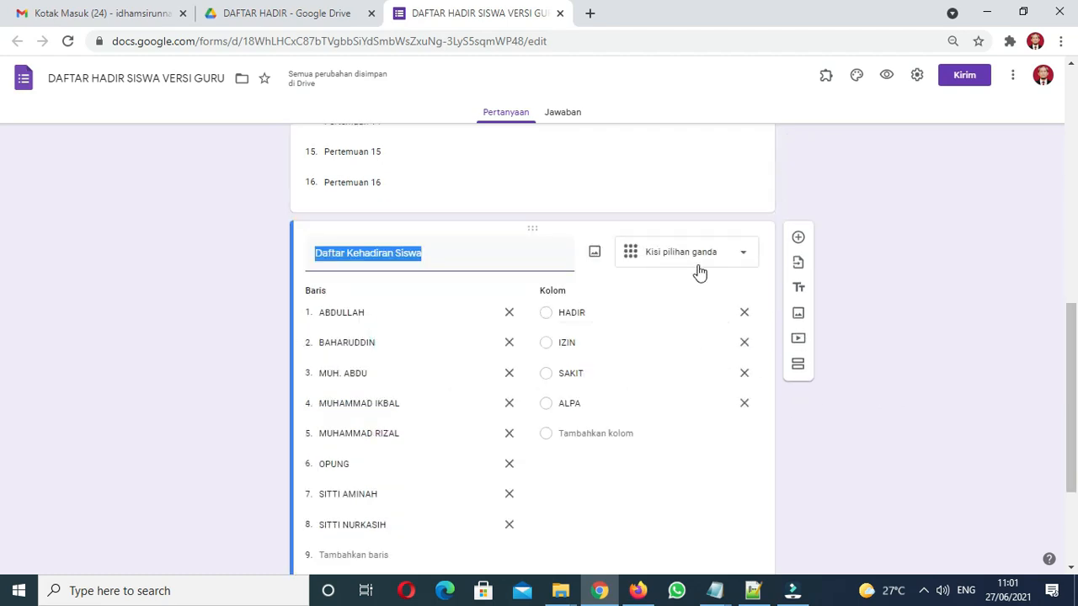
{"action": "left_click_drag", "start_coordinate": [1073, 364], "coordinate": [1066, 451]}
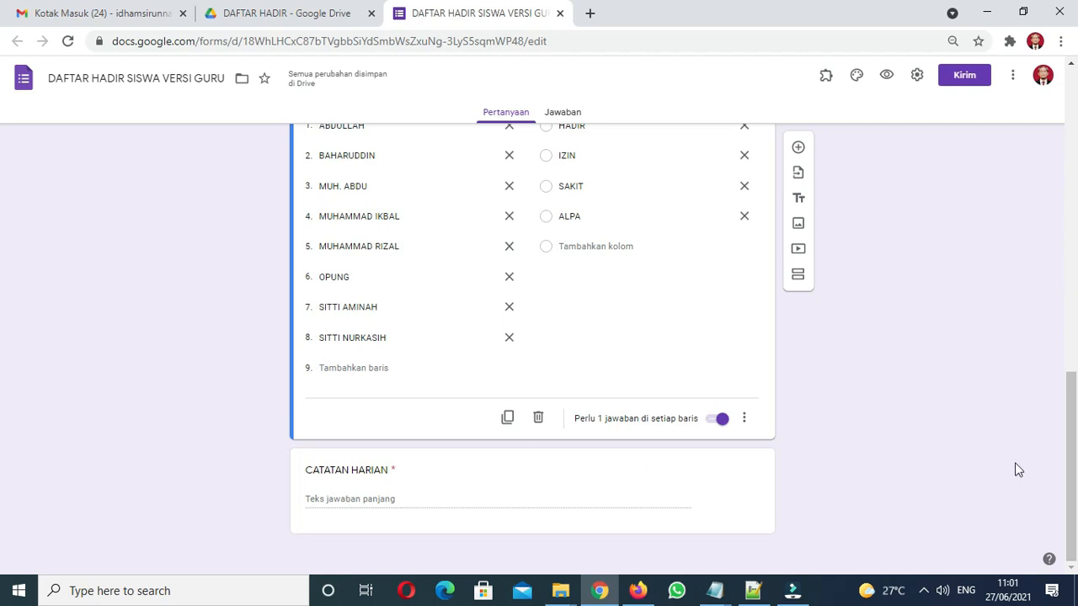
{"action": "left_click_drag", "start_coordinate": [1076, 455], "coordinate": [1076, 140]}
Insert the bookshelf illustration as the form's header image
{"action": "left_click", "coordinate": [857, 80]}
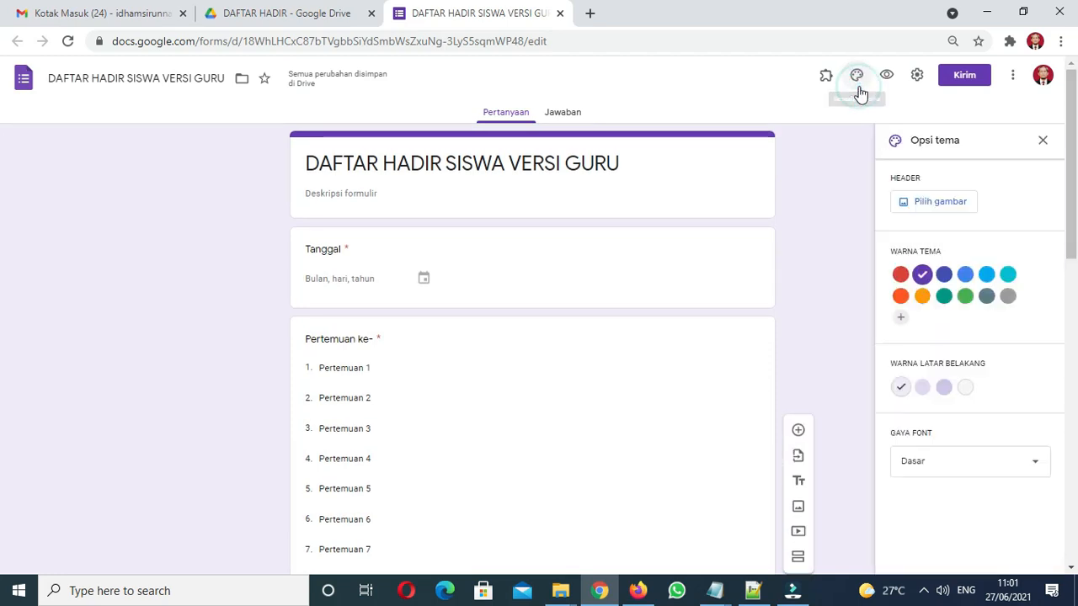
{"action": "left_click", "coordinate": [904, 206]}
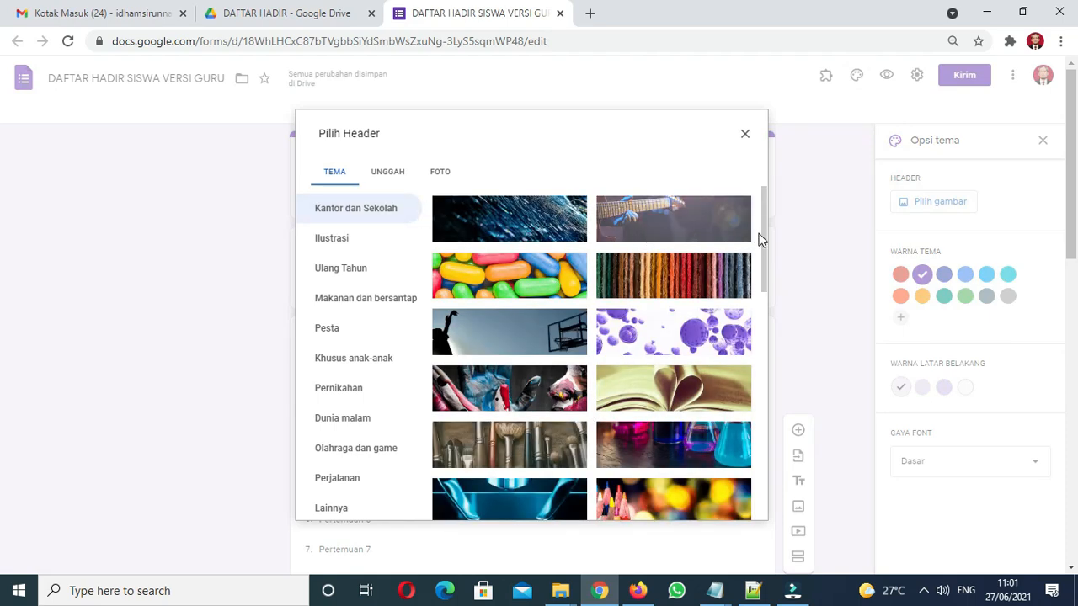
{"action": "left_click_drag", "start_coordinate": [763, 232], "coordinate": [747, 464]}
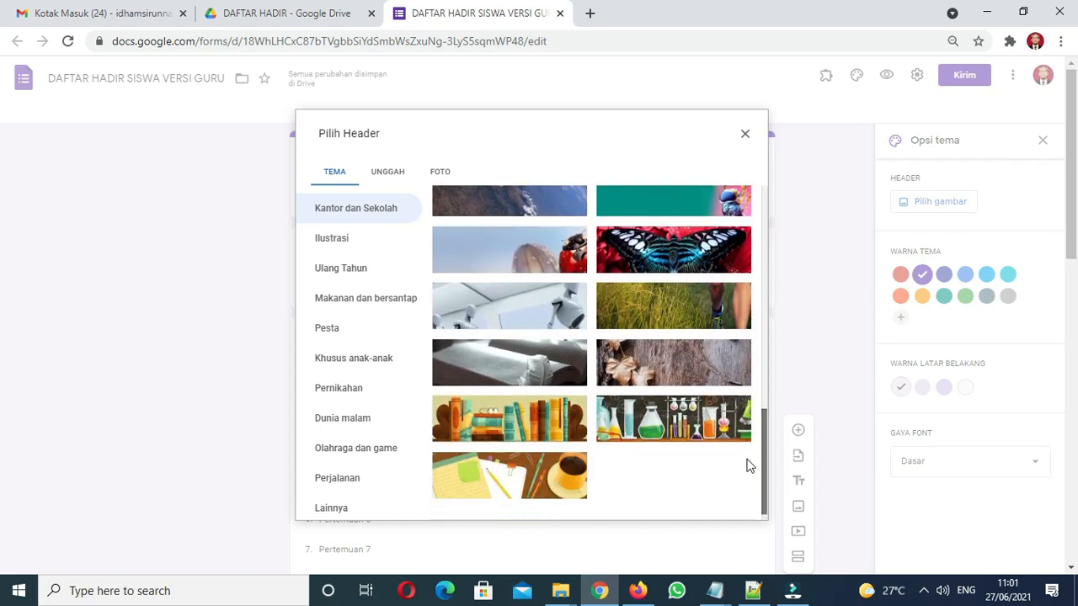
{"action": "left_click", "coordinate": [540, 419]}
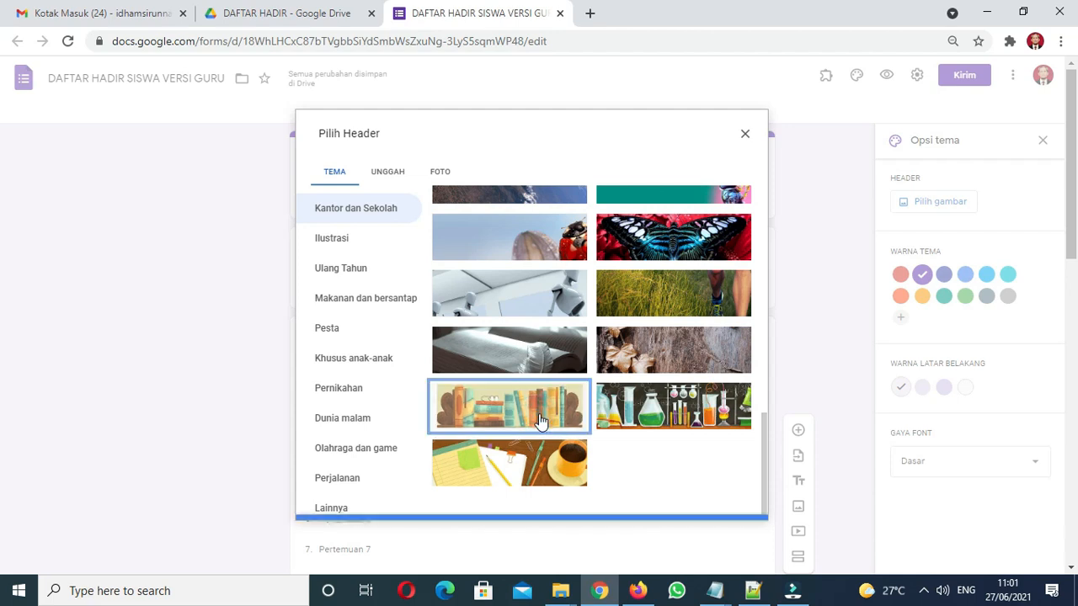
{"action": "left_click", "coordinate": [731, 505]}
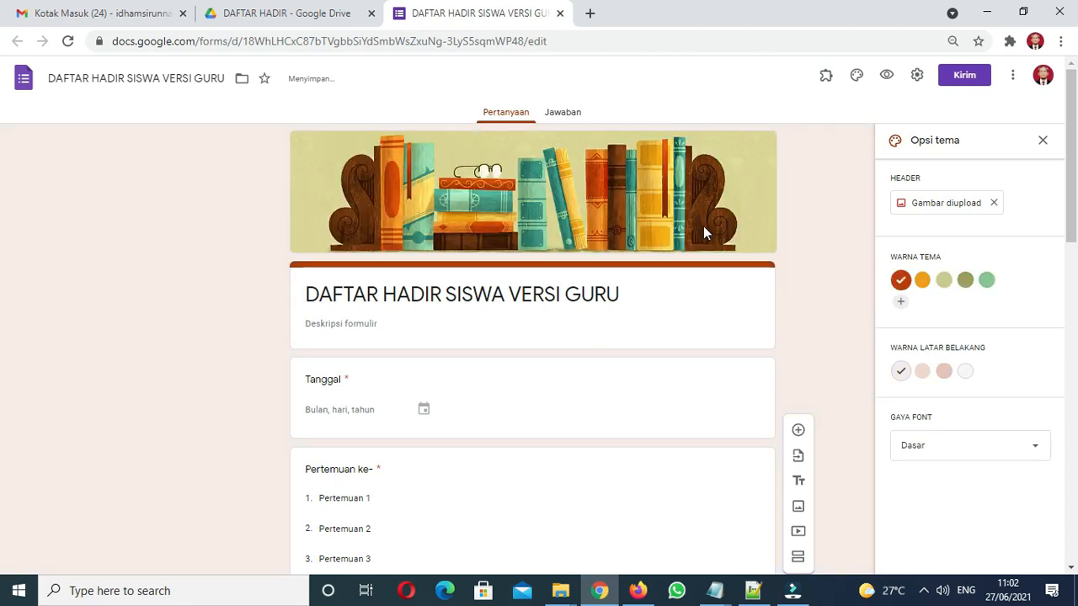
Try the Formal font style, then revert the font style to Dasar
{"action": "scroll", "coordinate": [2, 252], "scroll_direction": "down", "scroll_amount": 1}
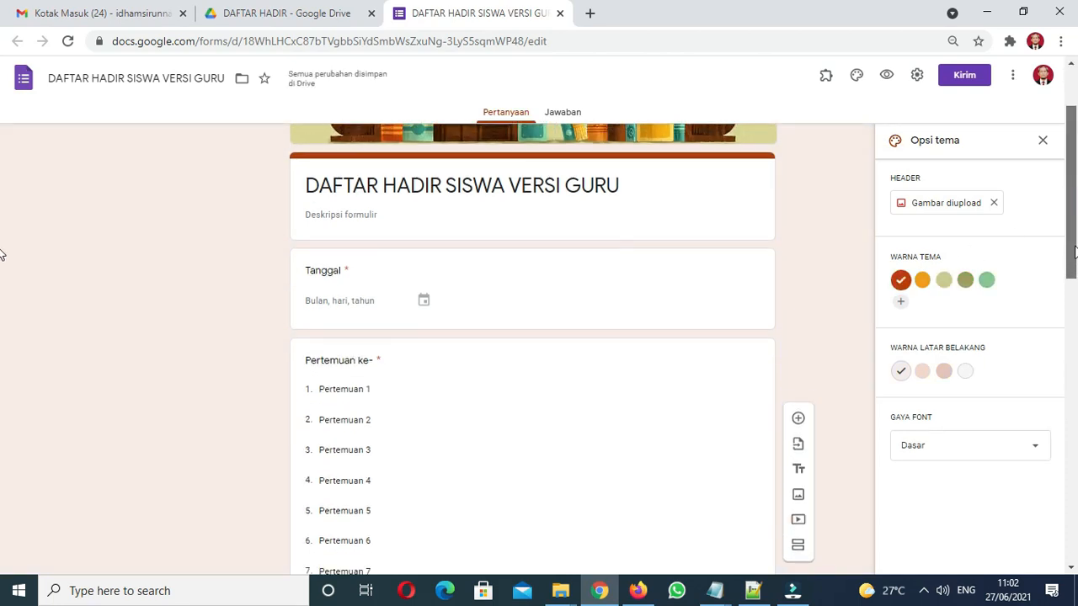
{"action": "left_click", "coordinate": [967, 444]}
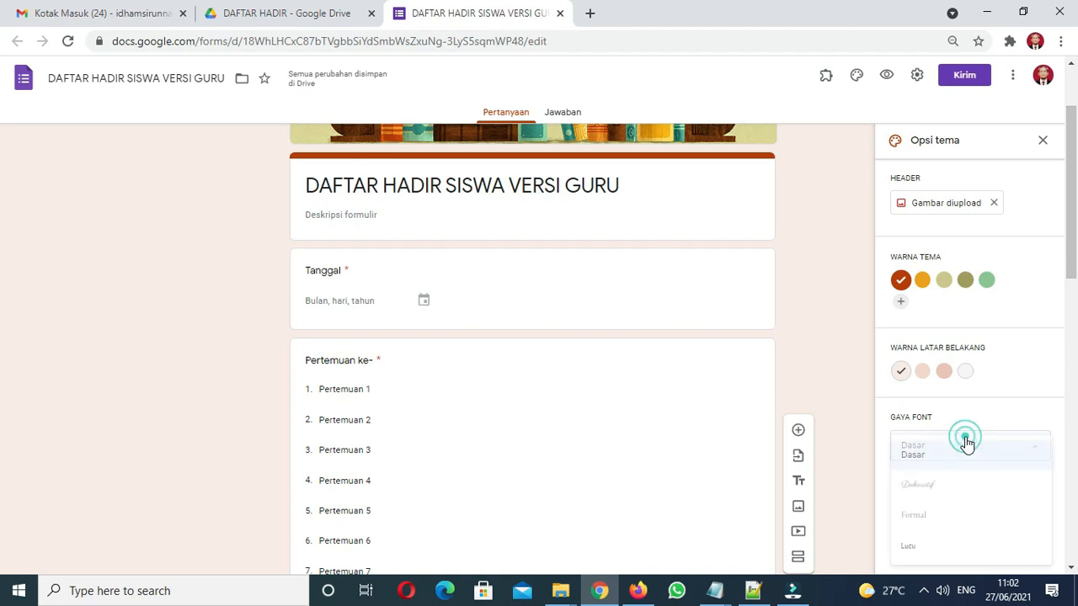
{"action": "left_click", "coordinate": [927, 515]}
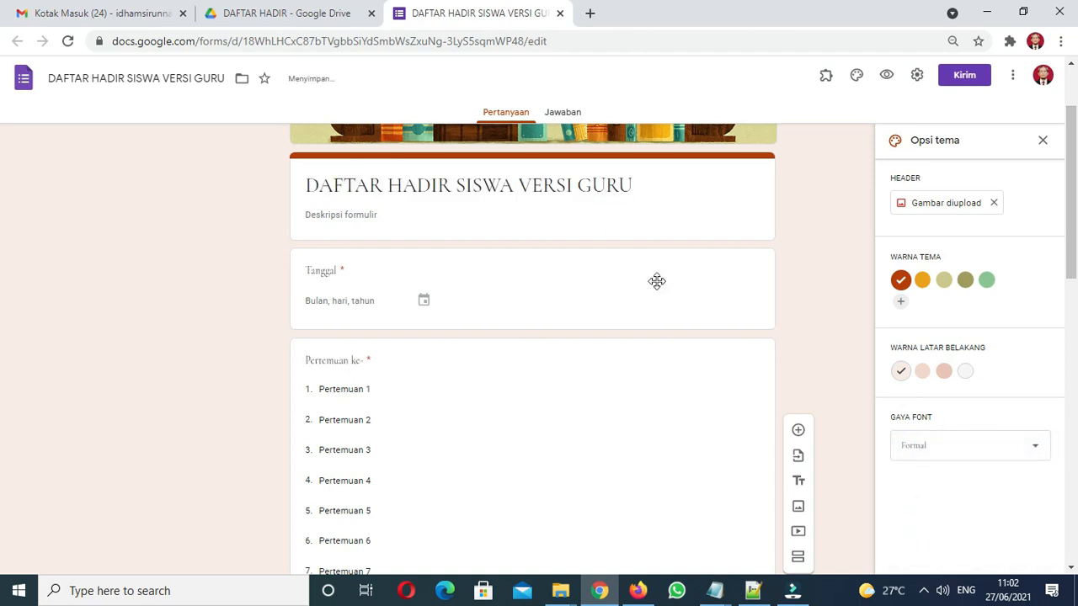
{"action": "left_click", "coordinate": [938, 453]}
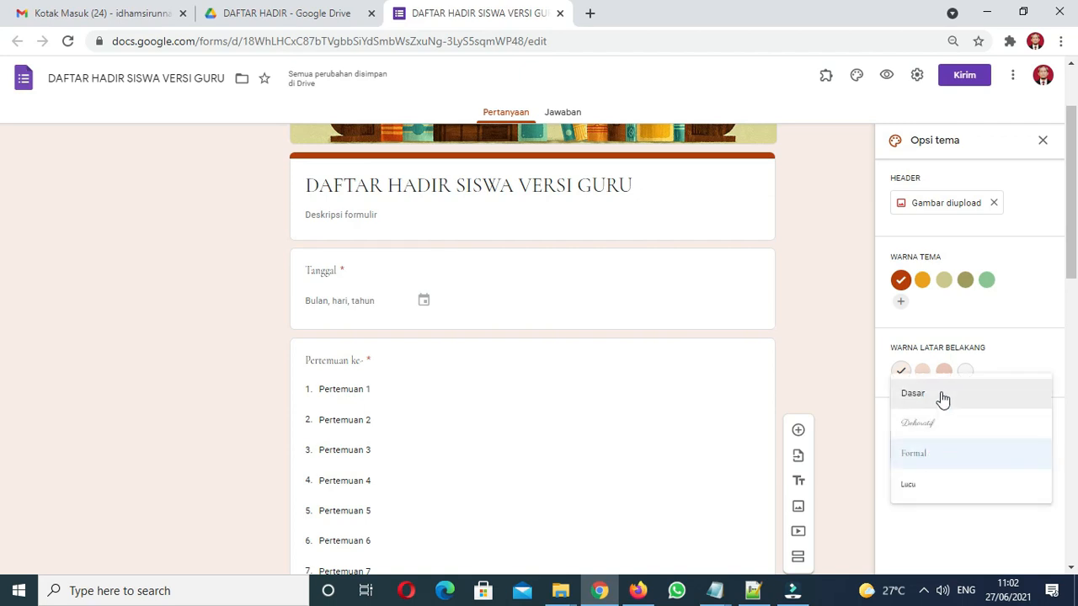
{"action": "left_click", "coordinate": [941, 397]}
{"action": "scroll", "coordinate": [4, 244], "scroll_direction": "down", "scroll_amount": 3}
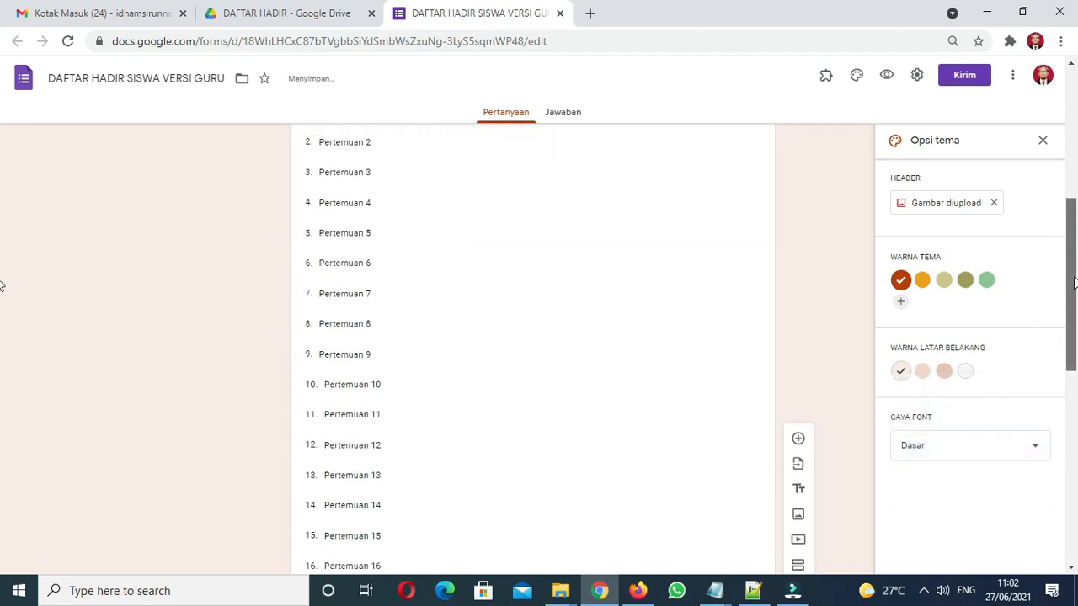
{"action": "scroll", "coordinate": [3, 278], "scroll_direction": "up", "scroll_amount": 5}
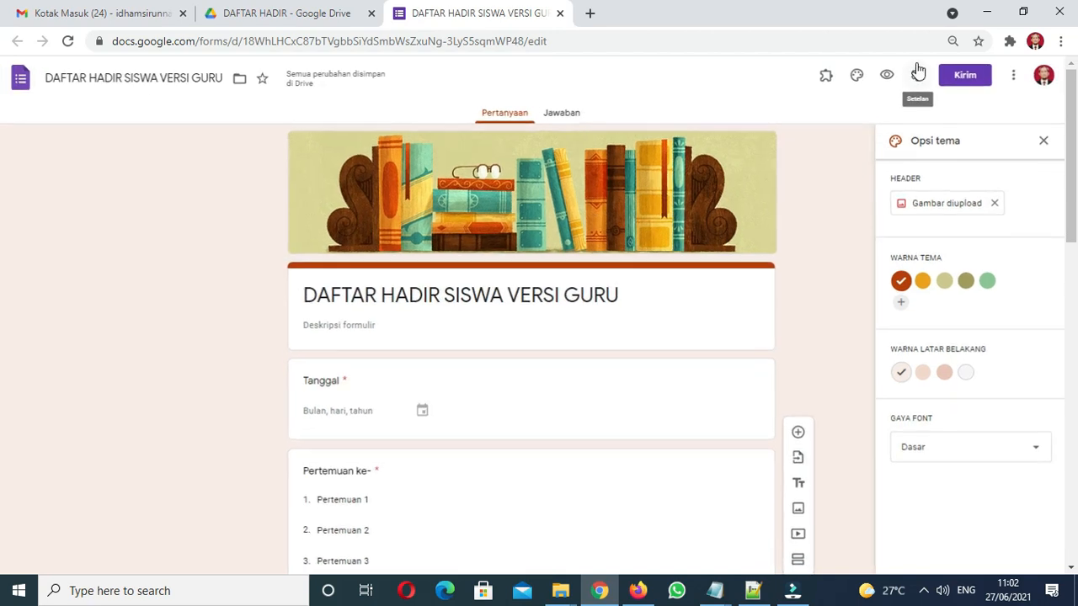
Preview the themed form as respondents see it, then return to the editor
{"action": "left_click", "coordinate": [884, 78]}
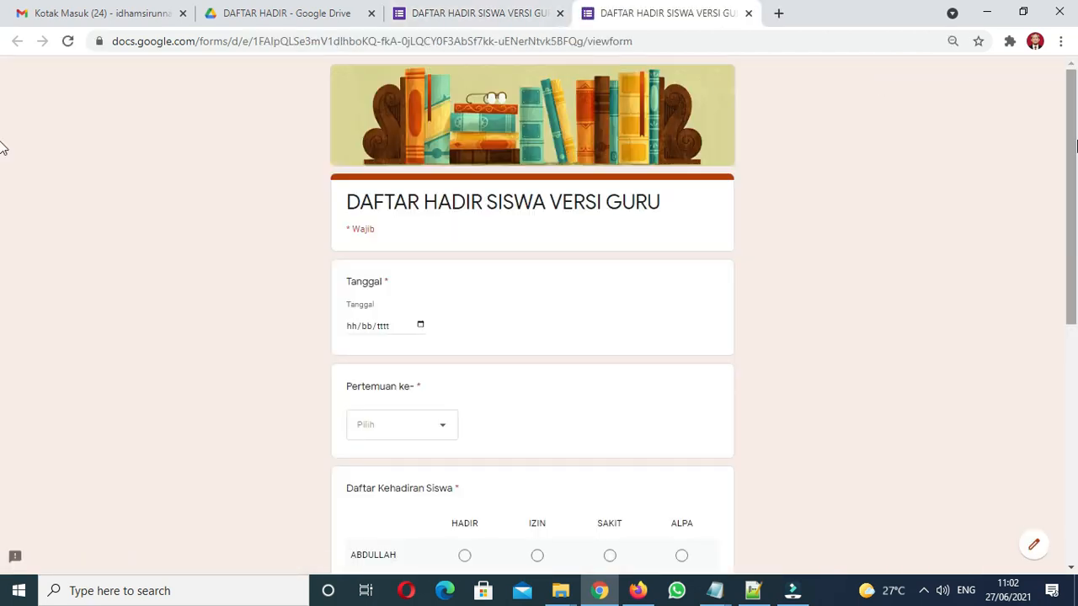
{"action": "left_click_drag", "start_coordinate": [1073, 204], "coordinate": [1053, 485]}
{"action": "left_click_drag", "start_coordinate": [1066, 373], "coordinate": [1037, 84]}
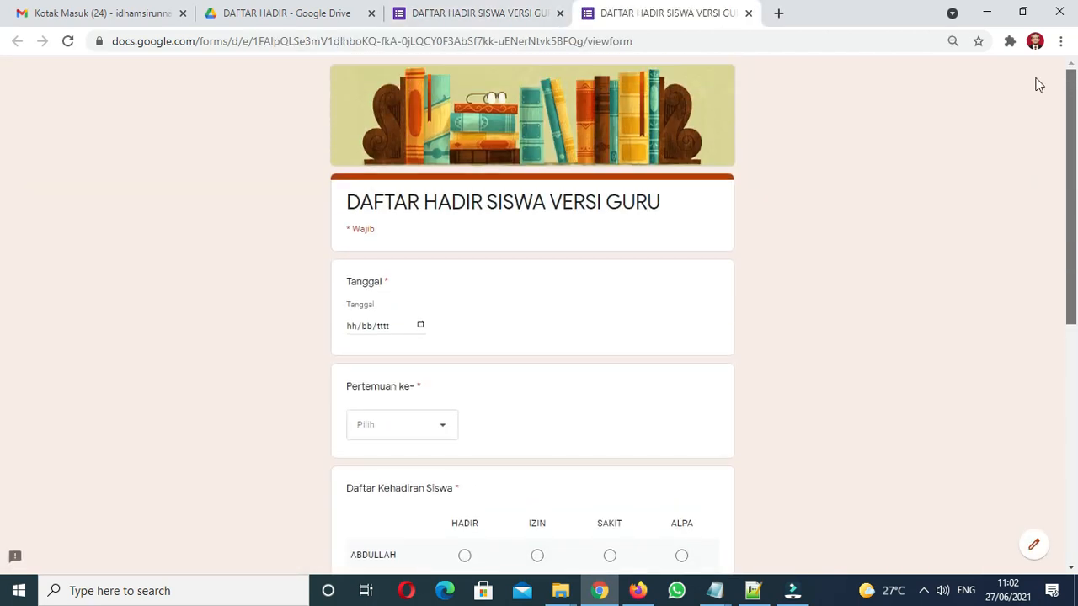
{"action": "left_click", "coordinate": [750, 14]}
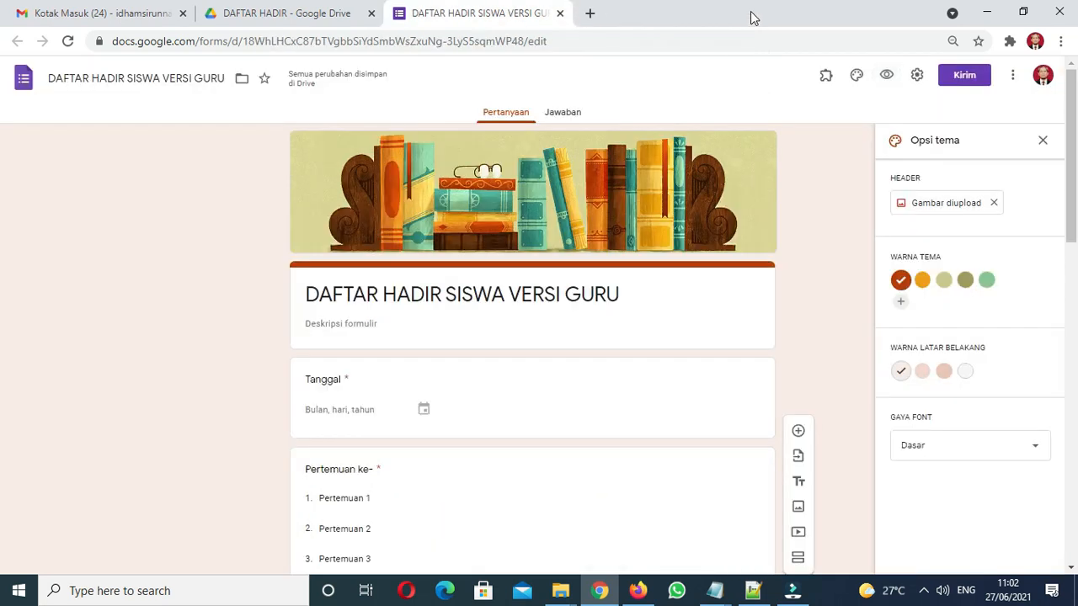
{"action": "left_click", "coordinate": [917, 76]}
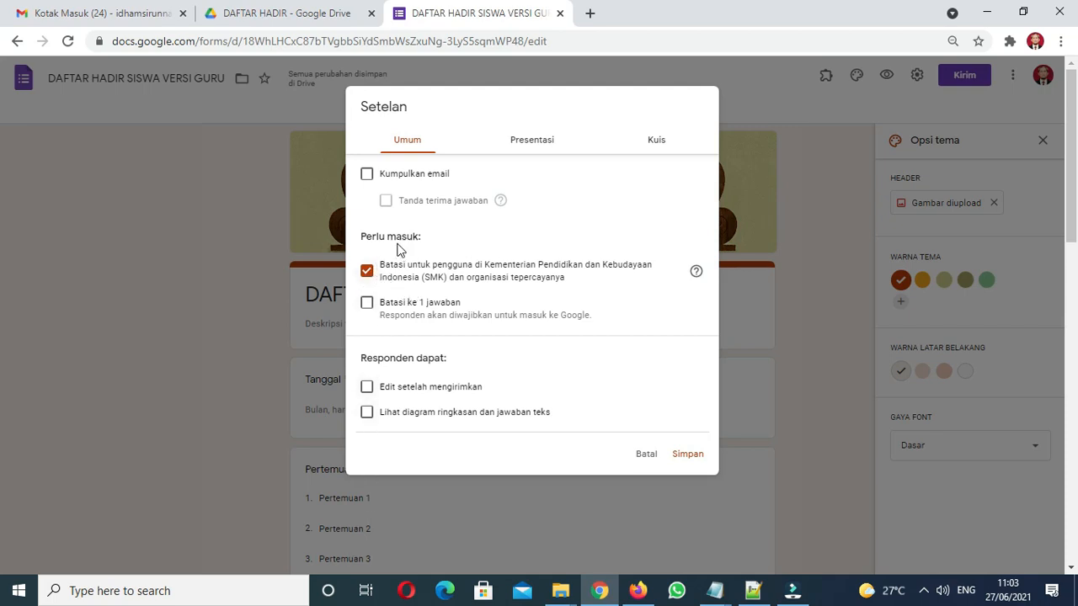
Rewrite the Presentasi confirmation message as 'Daftar hadir pertemuan sudah terekam!'
{"action": "left_click", "coordinate": [536, 145]}
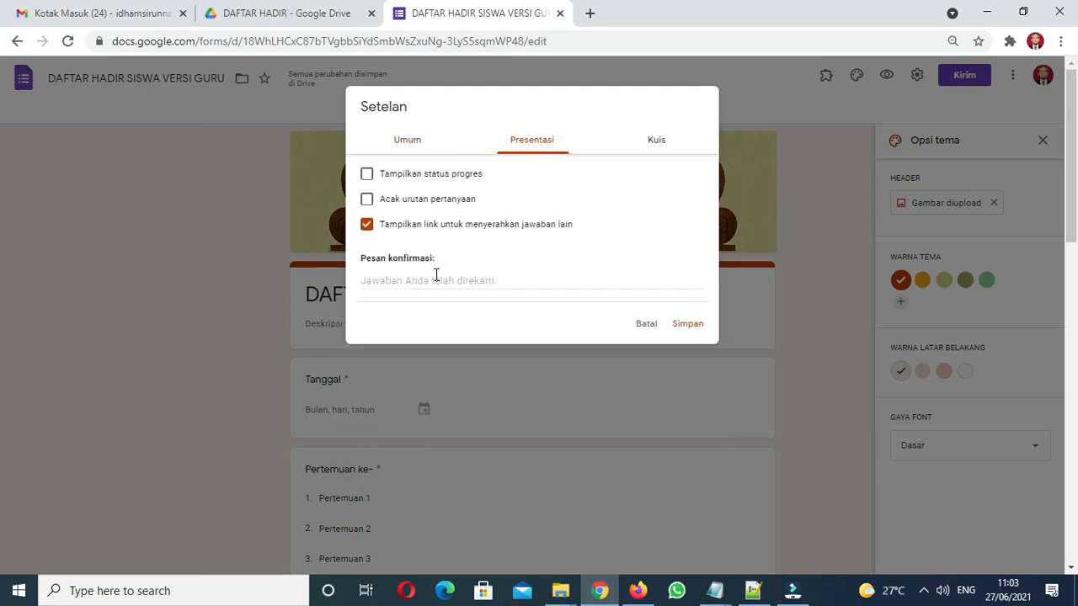
{"action": "left_click", "coordinate": [381, 277]}
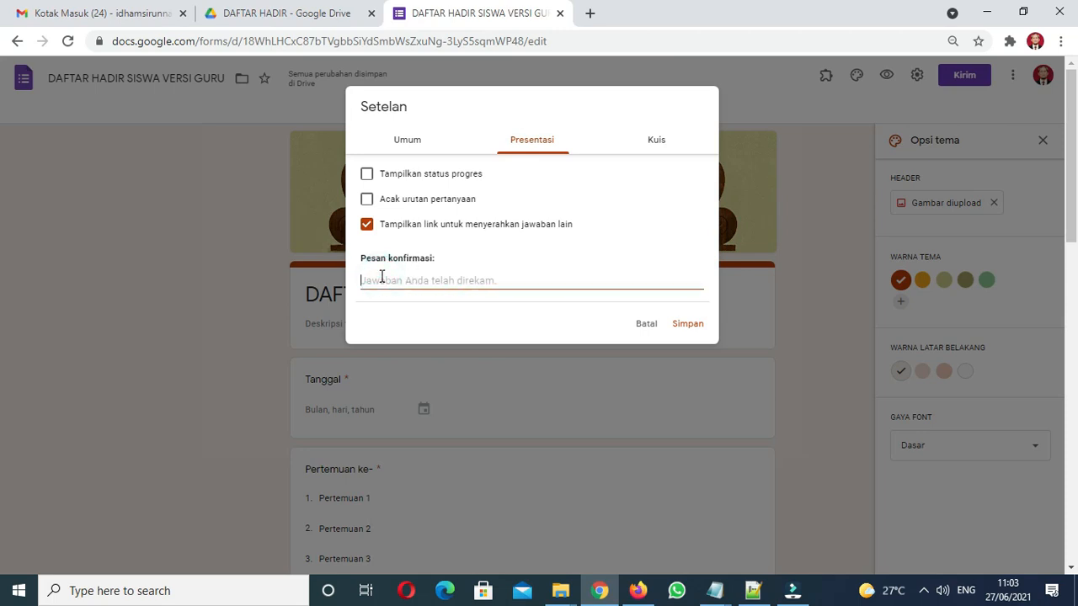
{"action": "key", "text": "Caps_Lock"}
{"action": "type", "text": "ter"}
{"action": "key", "text": "Caps_Lock"}
{"action": "key", "text": "BackSpace"}
{"action": "key", "text": "BackSpace"}
{"action": "key", "text": "BackSpace"}
{"action": "type", "text": "DA"}
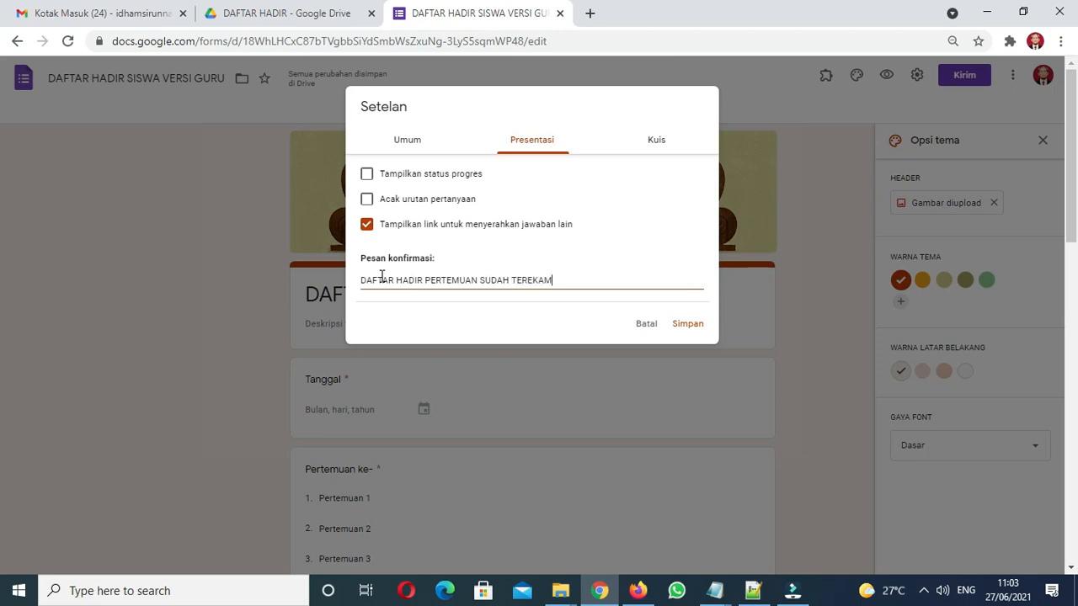
{"action": "key", "text": "Caps_Lock"}
{"action": "key", "text": "BackSpace"}
{"action": "key", "text": "BackSpace"}
{"action": "key", "text": "BackSpace"}
{"action": "key", "text": "BackSpace"}
{"action": "key", "text": "BackSpace"}
{"action": "key", "text": "BackSpace"}
{"action": "key", "text": "BackSpace"}
{"action": "key", "text": "BackSpace"}
{"action": "key", "text": "BackSpace"}
{"action": "key", "text": "BackSpace"}
{"action": "key", "text": "BackSpace"}
{"action": "key", "text": "BackSpace"}
{"action": "key", "text": "BackSpace"}
{"action": "key", "text": "BackSpace"}
{"action": "key", "text": "BackSpace"}
{"action": "key", "text": "BackSpace"}
{"action": "key", "text": "BackSpace"}
{"action": "key", "text": "BackSpace"}
{"action": "key", "text": "BackSpace"}
{"action": "key", "text": "BackSpace"}
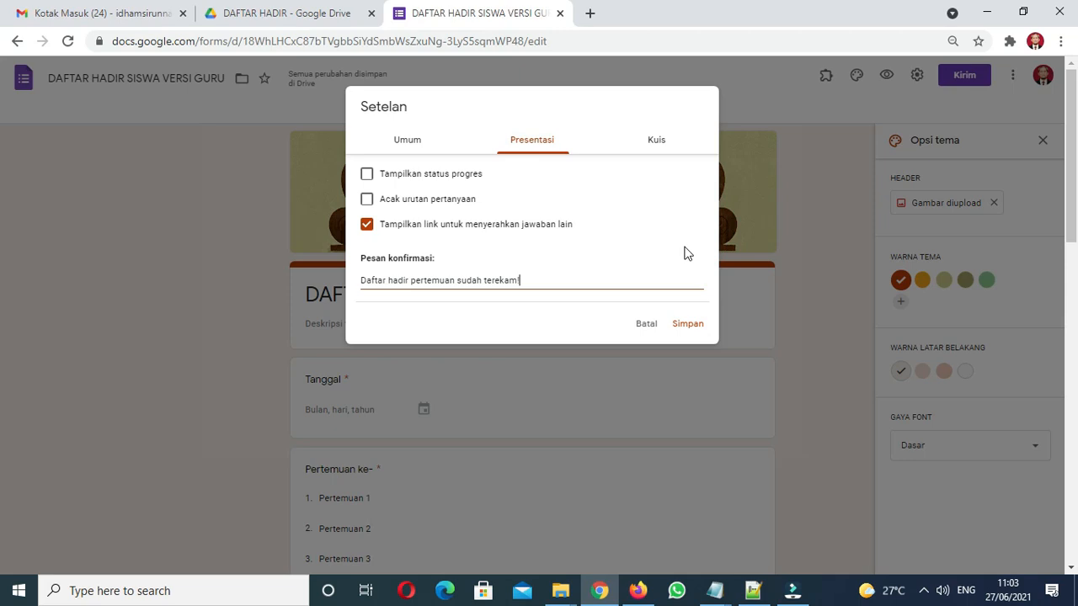
{"action": "left_click", "coordinate": [656, 140]}
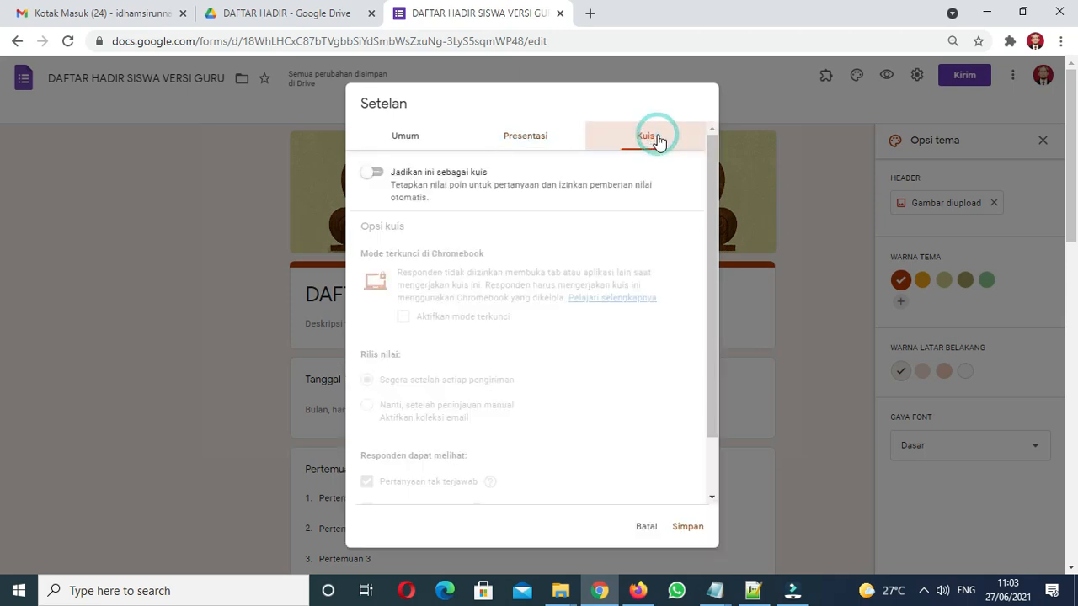
{"action": "left_click", "coordinate": [531, 137]}
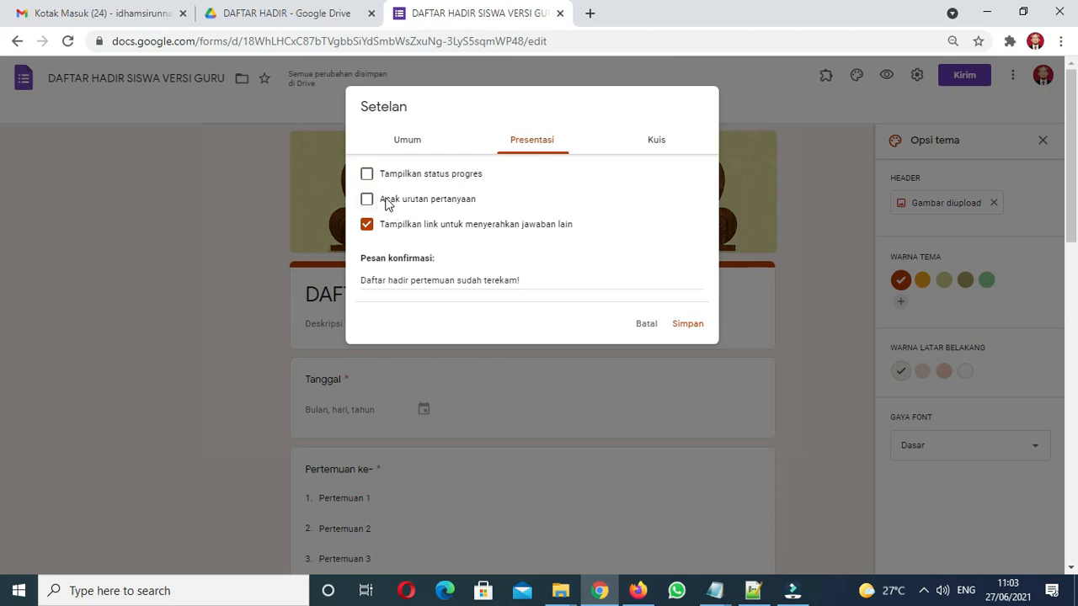
Untick the organisation-only response restriction under Umum and save the settings
{"action": "left_click", "coordinate": [409, 145]}
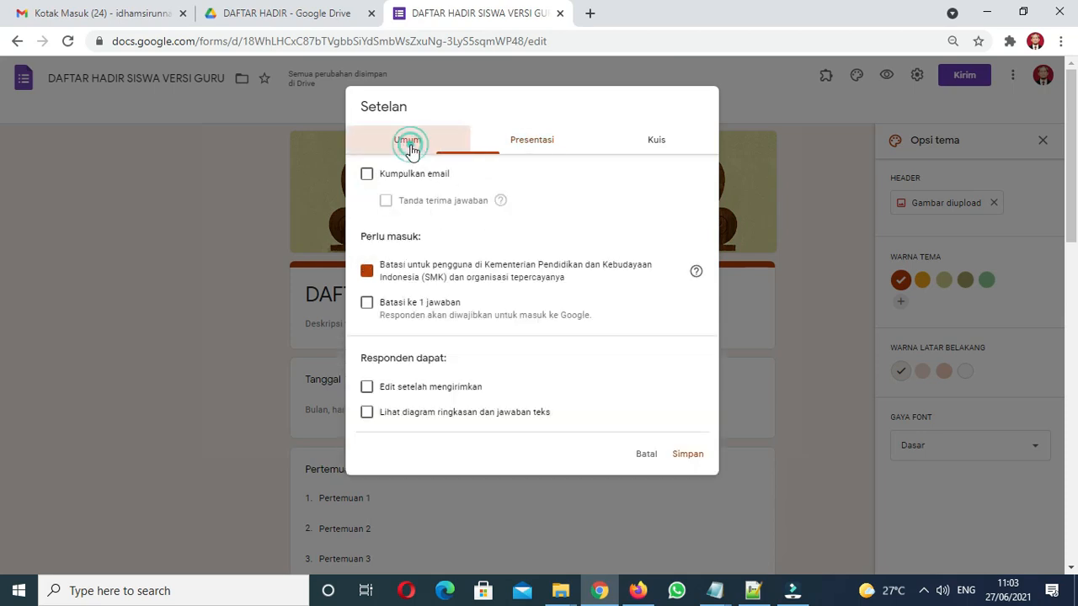
{"action": "left_click", "coordinate": [368, 272]}
{"action": "left_click", "coordinate": [367, 271]}
{"action": "left_click", "coordinate": [367, 271]}
{"action": "left_click", "coordinate": [368, 271]}
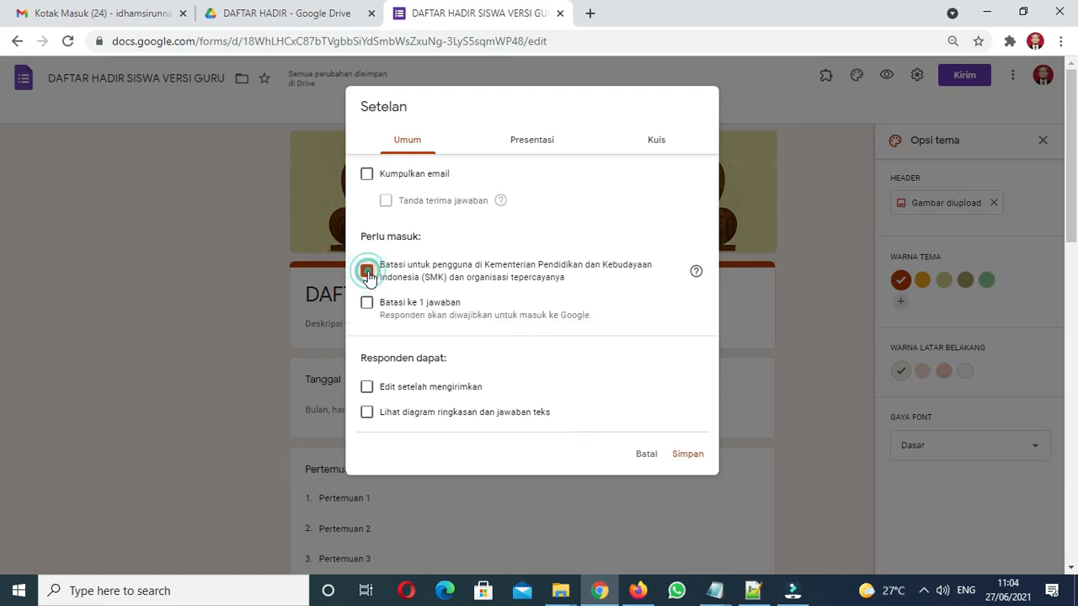
{"action": "left_click", "coordinate": [368, 271]}
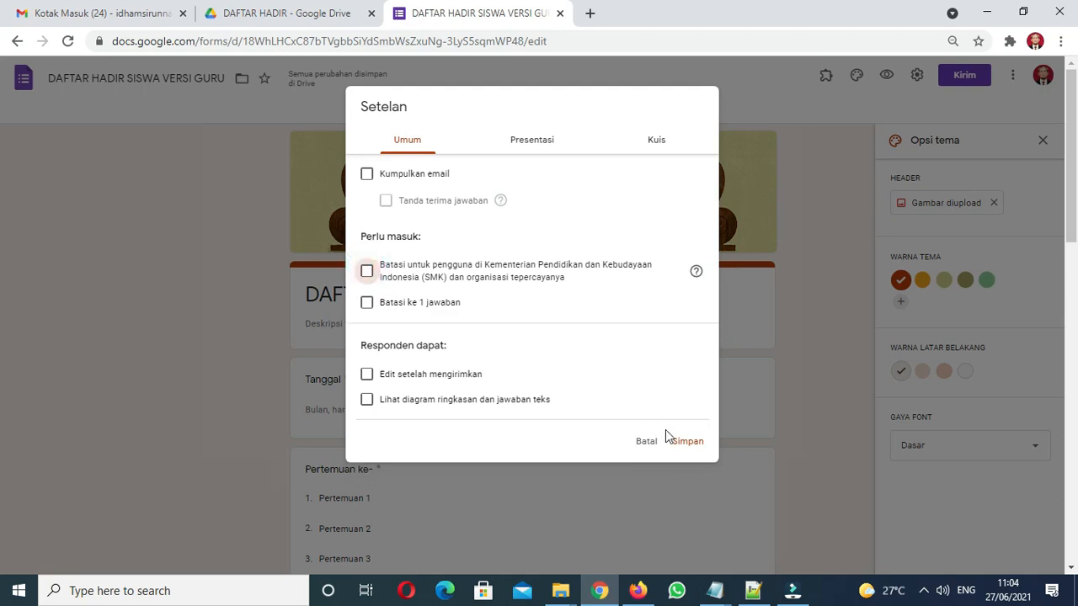
{"action": "left_click", "coordinate": [687, 443]}
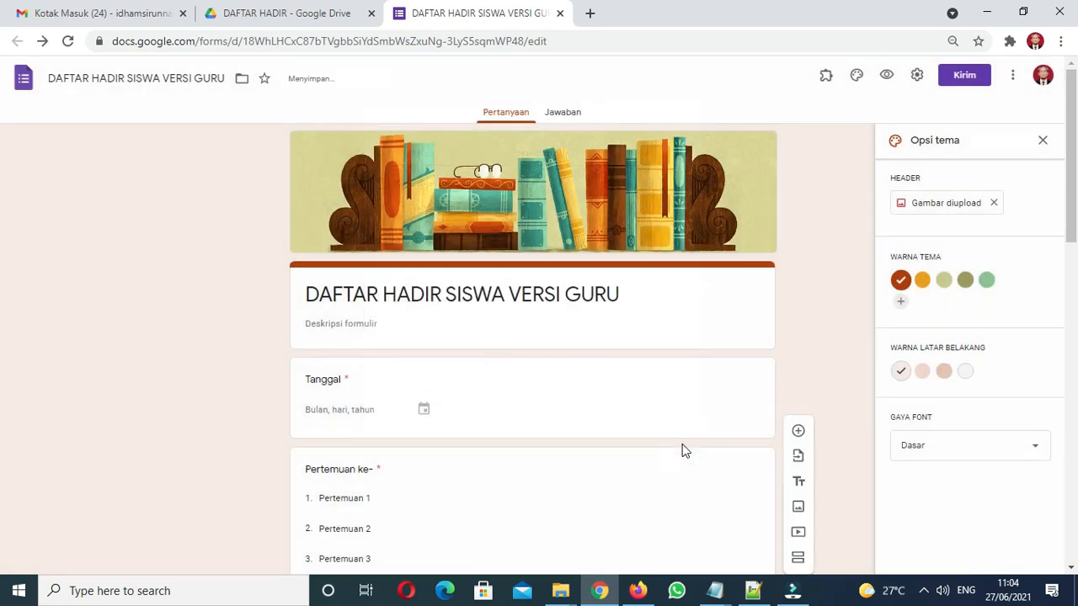
{"action": "left_click", "coordinate": [968, 77]}
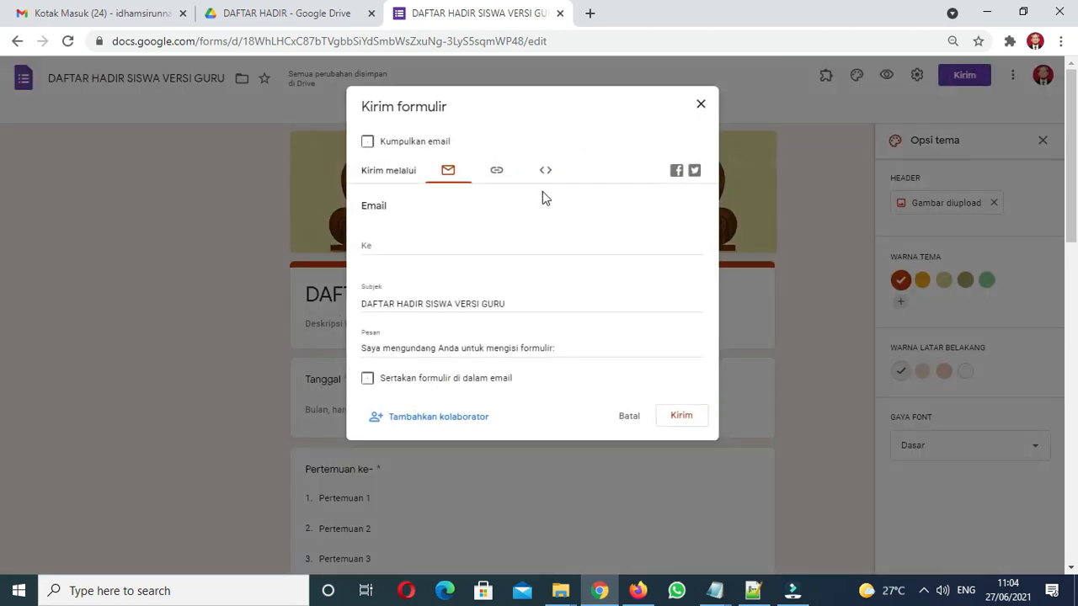
Turn Perpendek URL off and copy the form's full-length link
{"action": "left_click", "coordinate": [497, 170]}
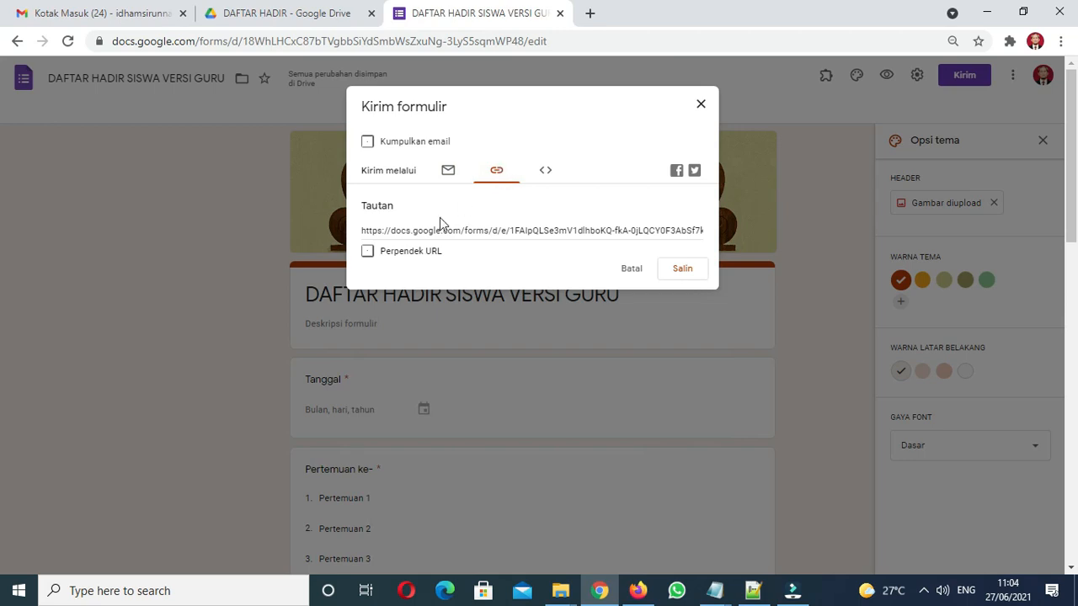
{"action": "left_click", "coordinate": [368, 254]}
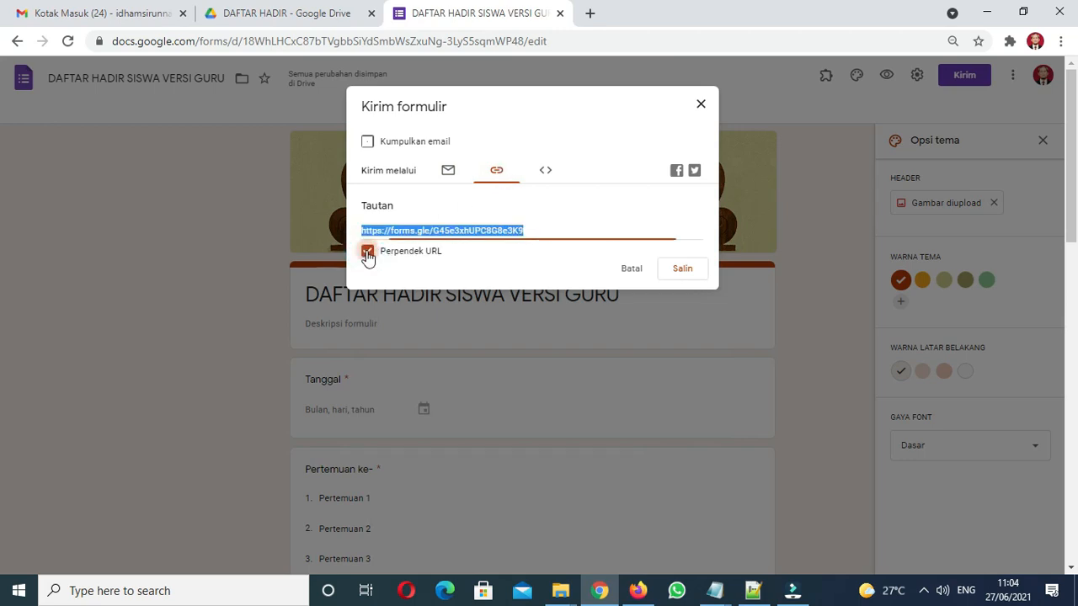
{"action": "left_click", "coordinate": [368, 254]}
{"action": "left_click", "coordinate": [368, 253]}
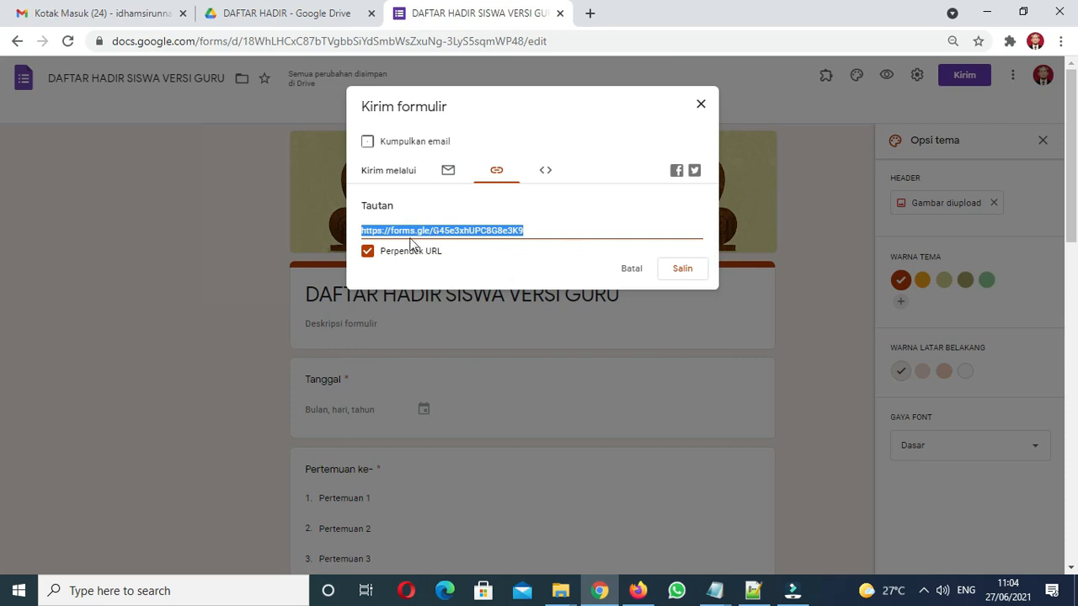
{"action": "left_click", "coordinate": [367, 251]}
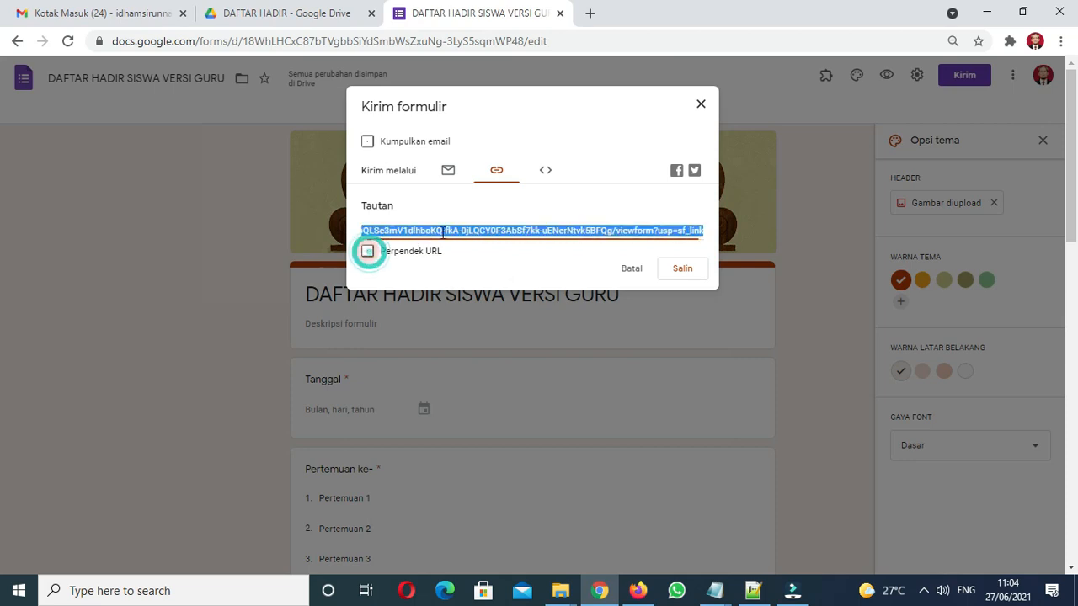
{"action": "left_click", "coordinate": [680, 270]}
Shorten the pasted form link on gg.gg with a custom alias
{"action": "left_click", "coordinate": [590, 14]}
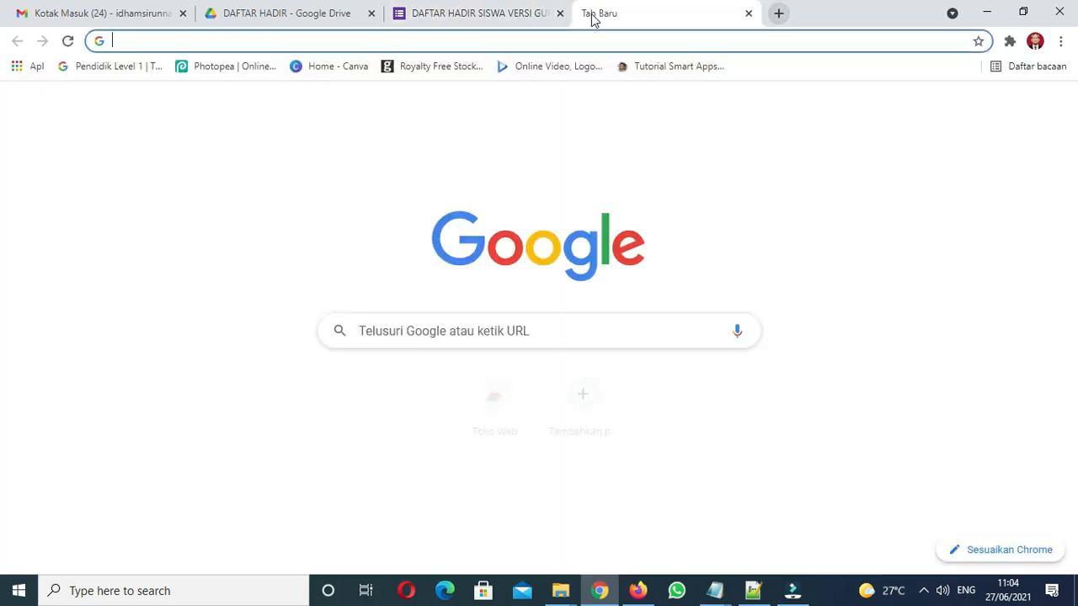
{"action": "type", "text": "gg.gg"}
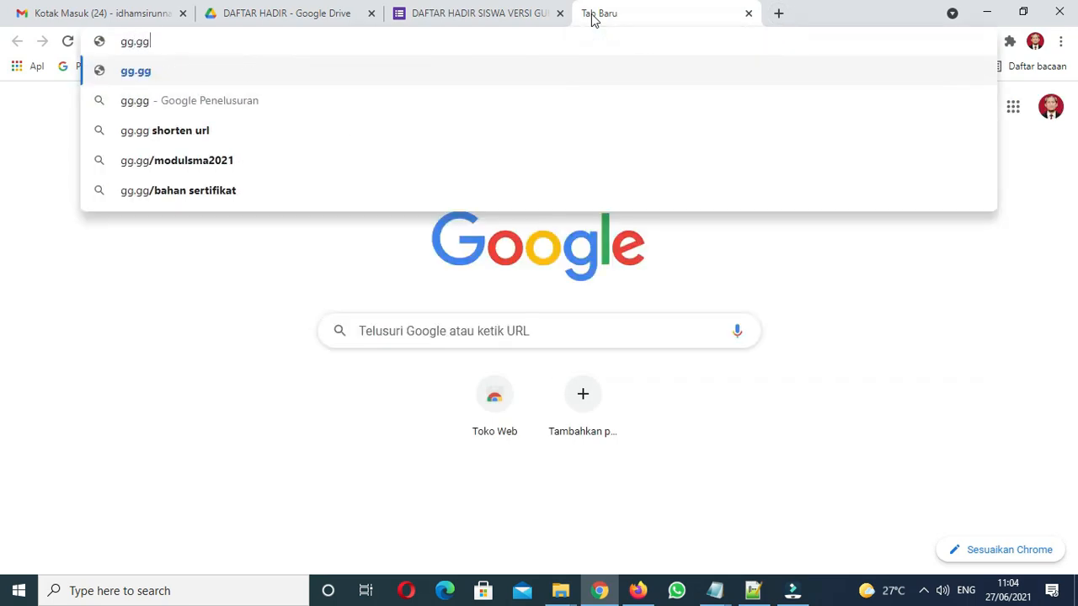
{"action": "key", "text": "Return"}
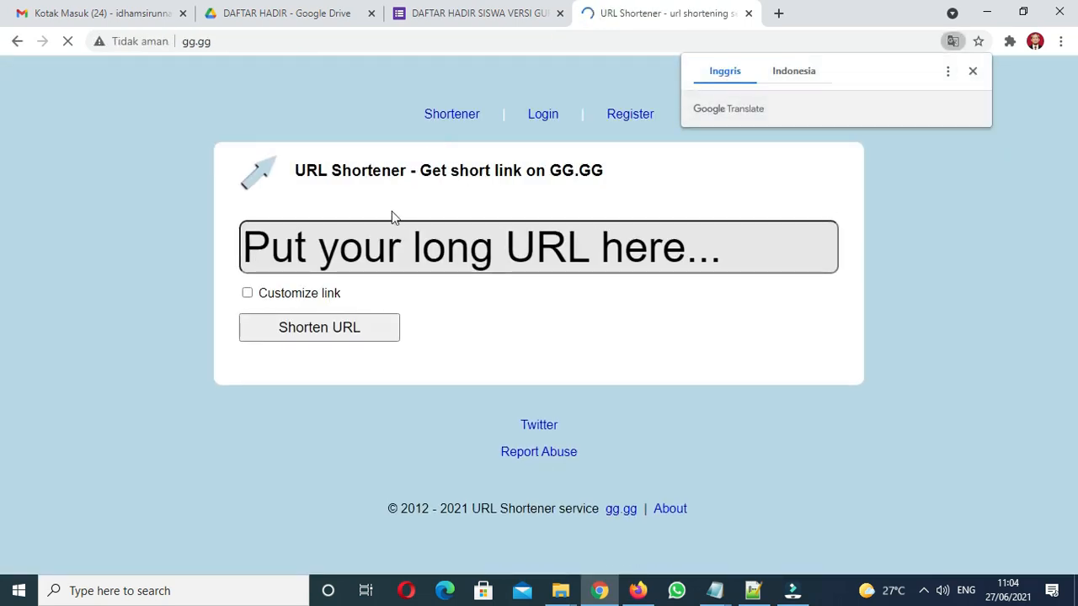
{"action": "left_click", "coordinate": [377, 261]}
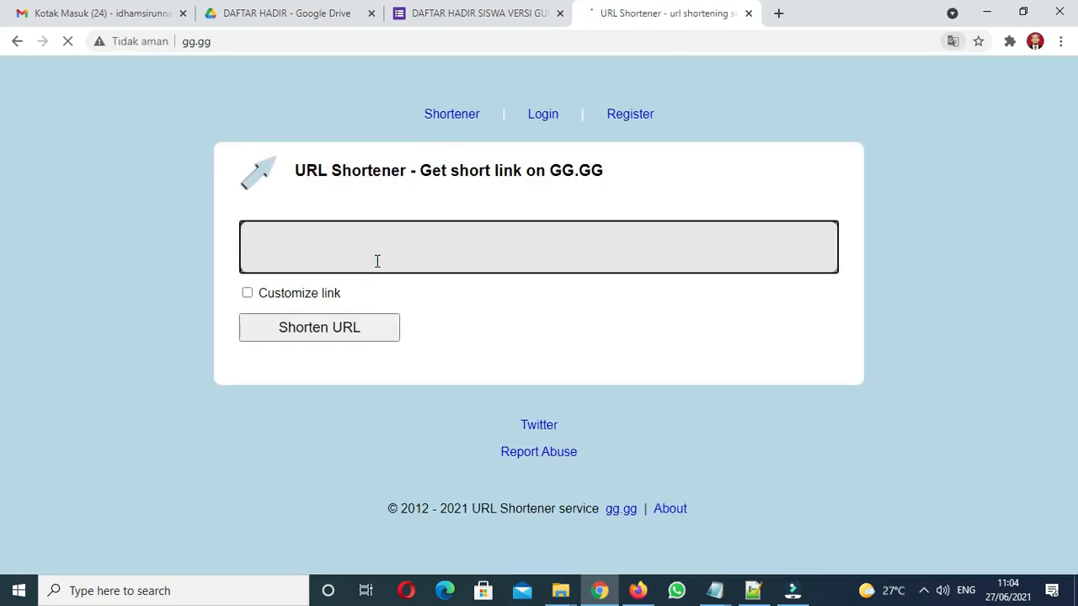
{"action": "key", "text": "ctrl+v"}
{"action": "left_click", "coordinate": [248, 295]}
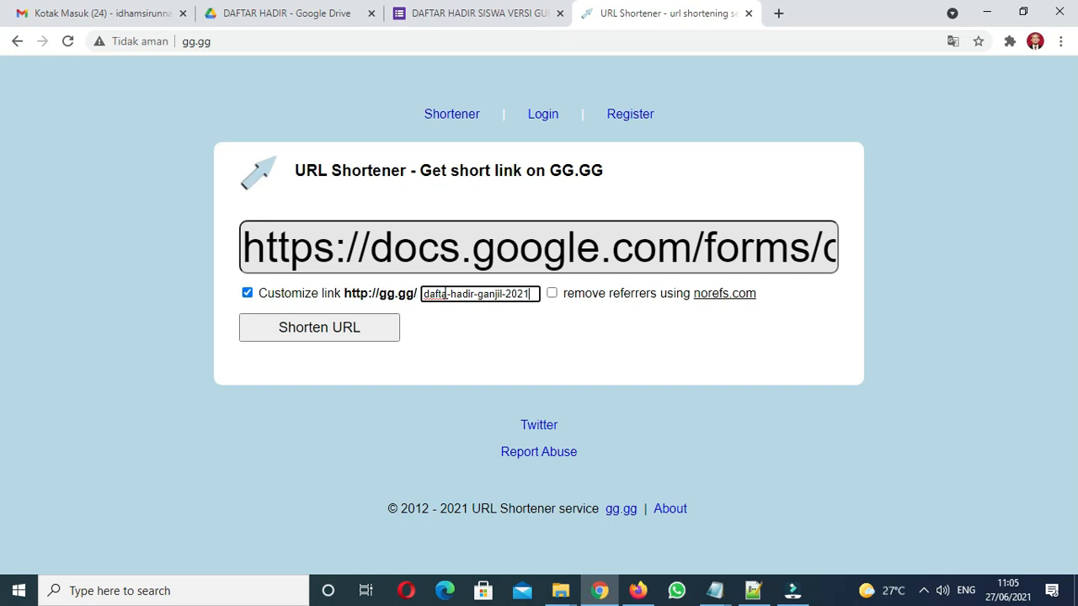
{"action": "left_click", "coordinate": [335, 335]}
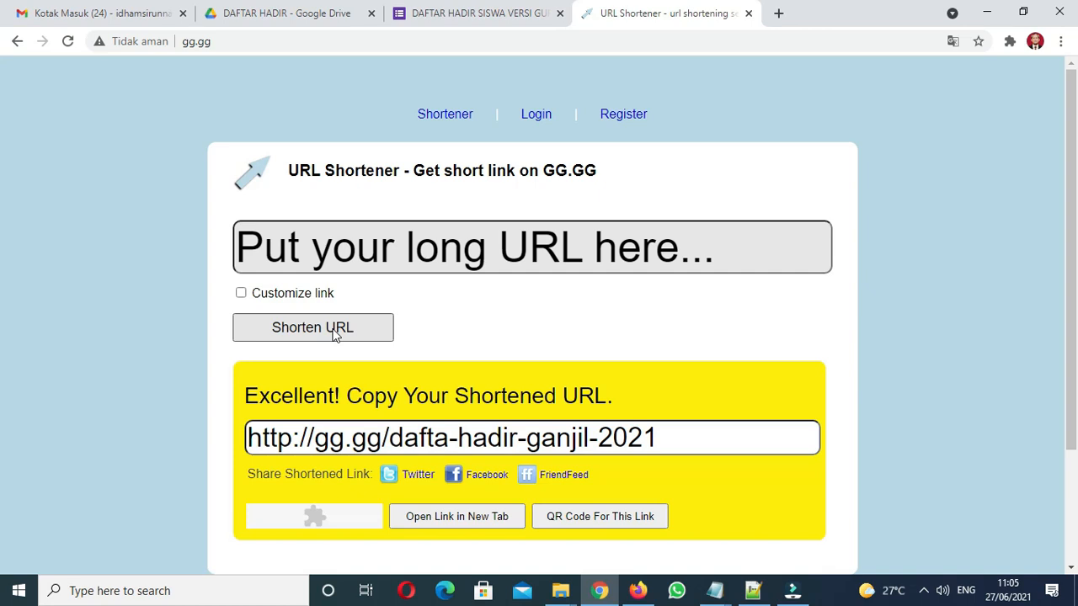
{"action": "left_click_drag", "start_coordinate": [674, 435], "coordinate": [205, 443]}
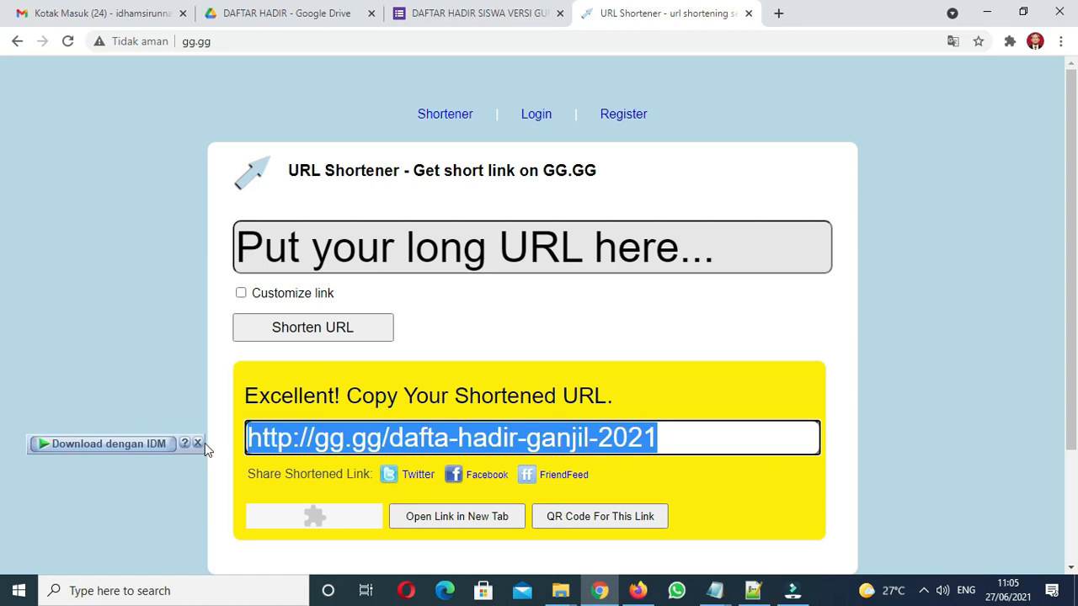
{"action": "left_click", "coordinate": [449, 444]}
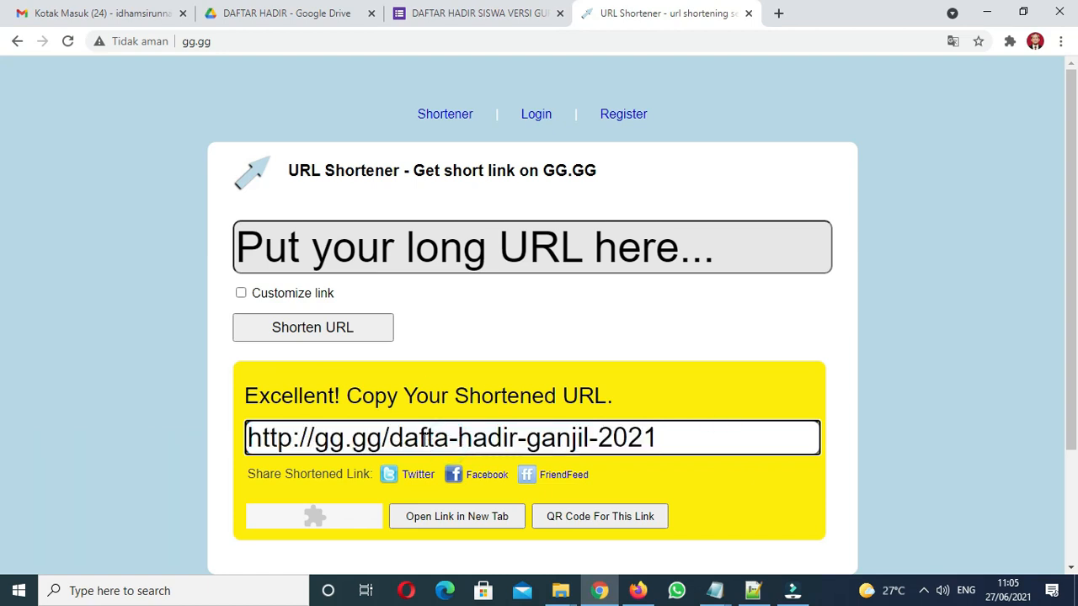
{"action": "left_click_drag", "start_coordinate": [671, 435], "coordinate": [190, 472]}
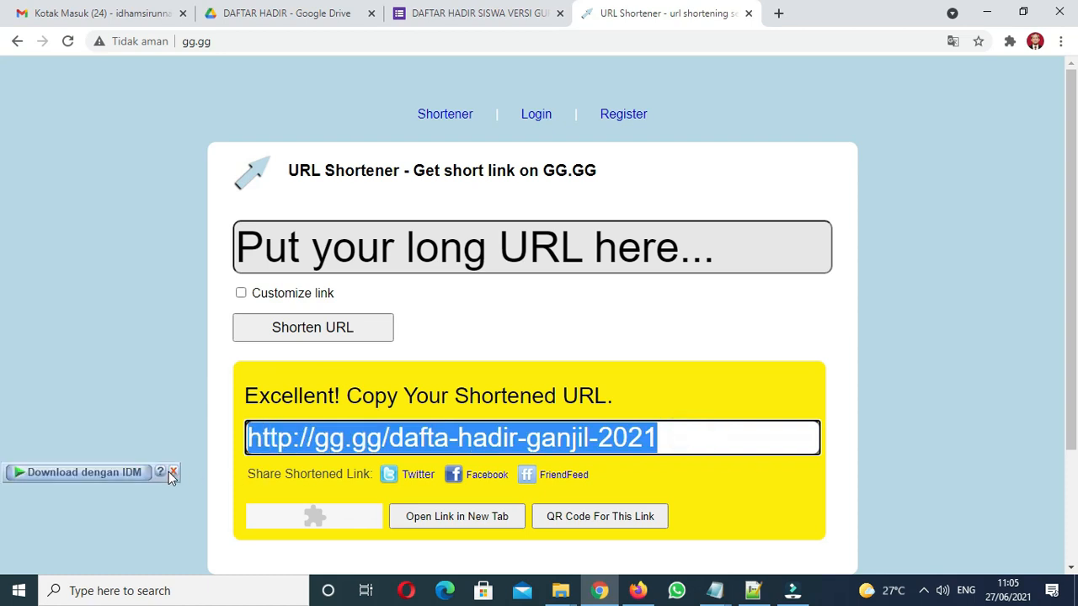
{"action": "left_click", "coordinate": [491, 17]}
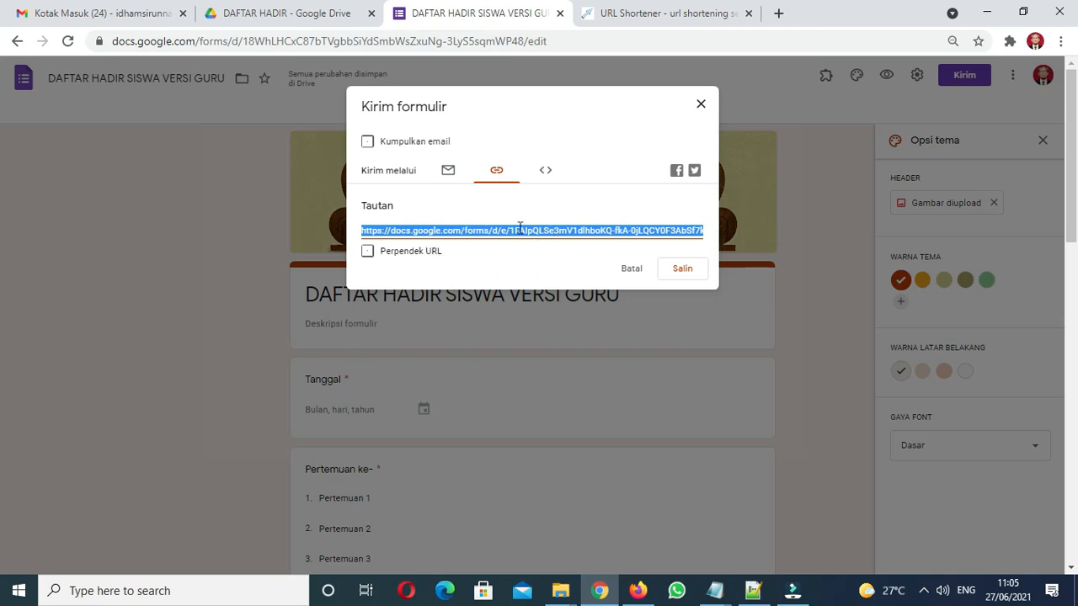
{"action": "left_click", "coordinate": [701, 103]}
{"action": "left_click", "coordinate": [674, 14]}
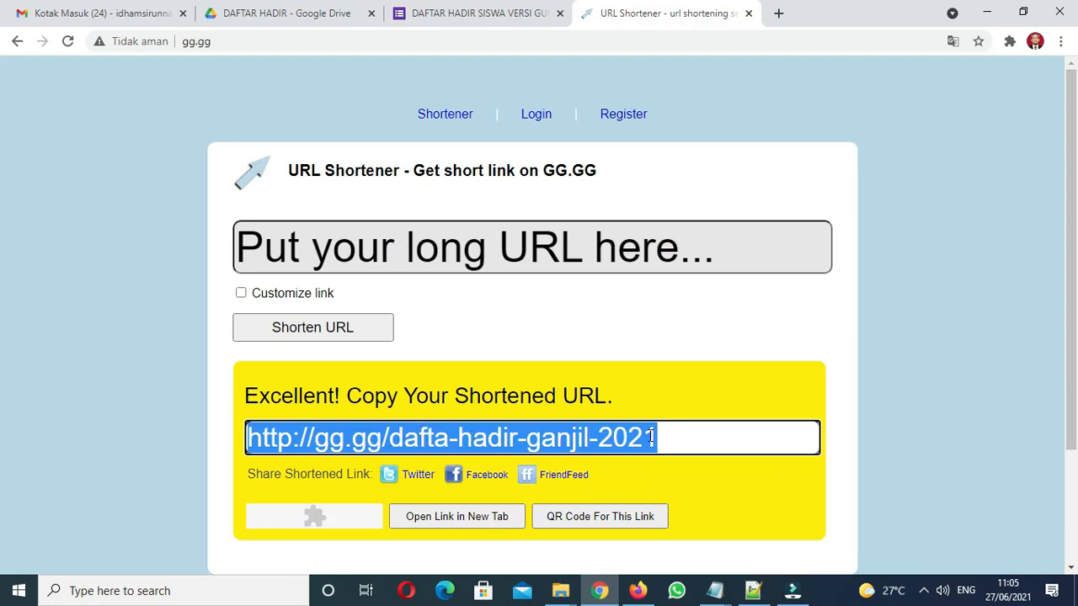
{"action": "left_click", "coordinate": [776, 13]}
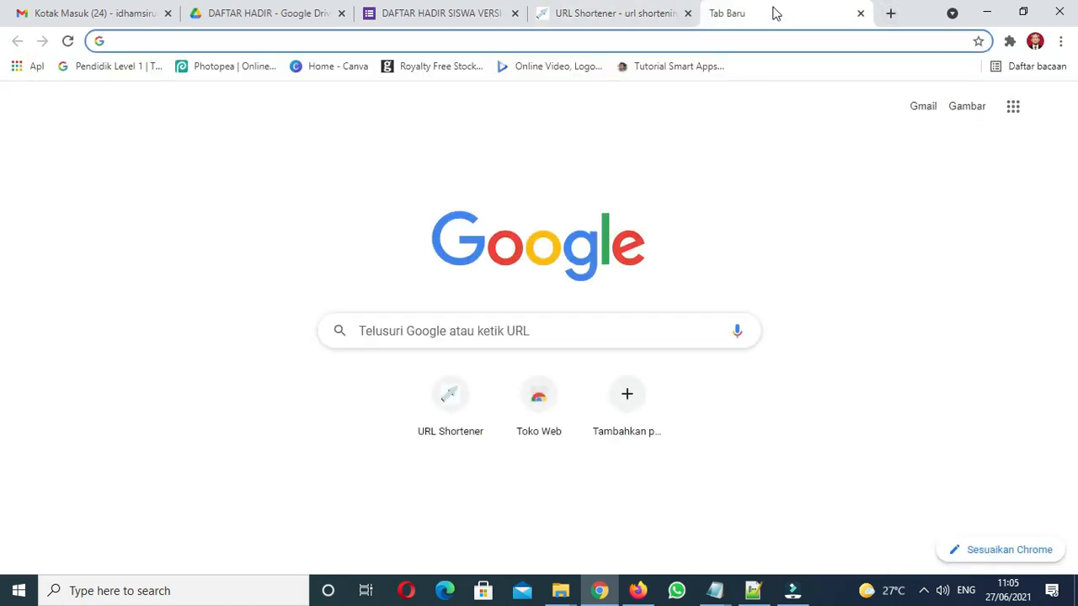
Test gg.gg/dafta-hadir-ganjil-2021 in a new tab and confirm it loads the attendance form, then close it
{"action": "type", "text": "gg.gg/daf"}
{"action": "type", "text": "ta"}
{"action": "key", "text": "BackSpace"}
{"action": "type", "text": "a-hadir"}
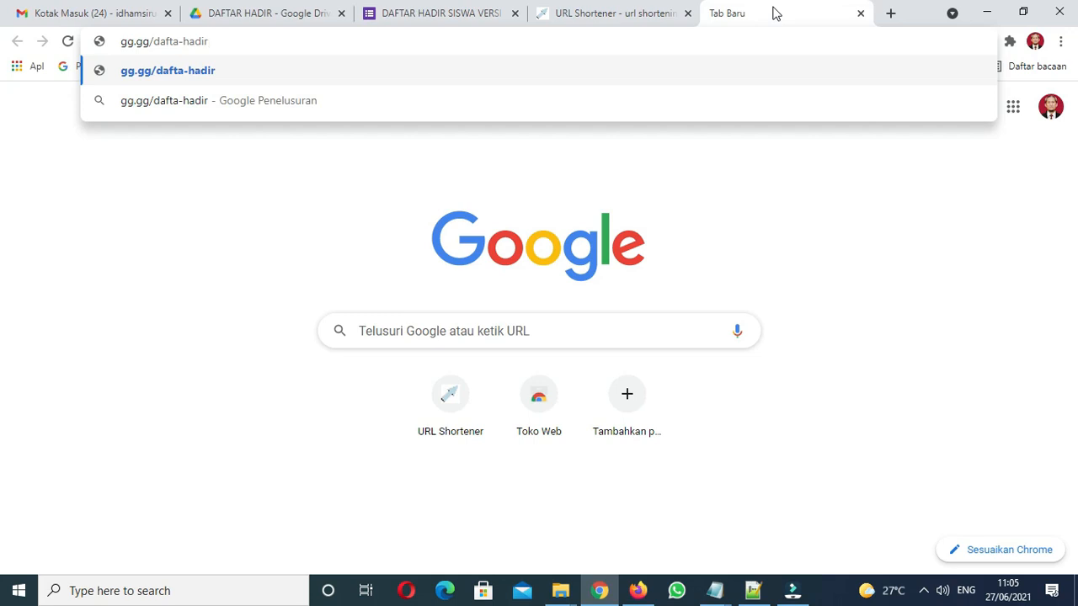
{"action": "type", "text": "-"}
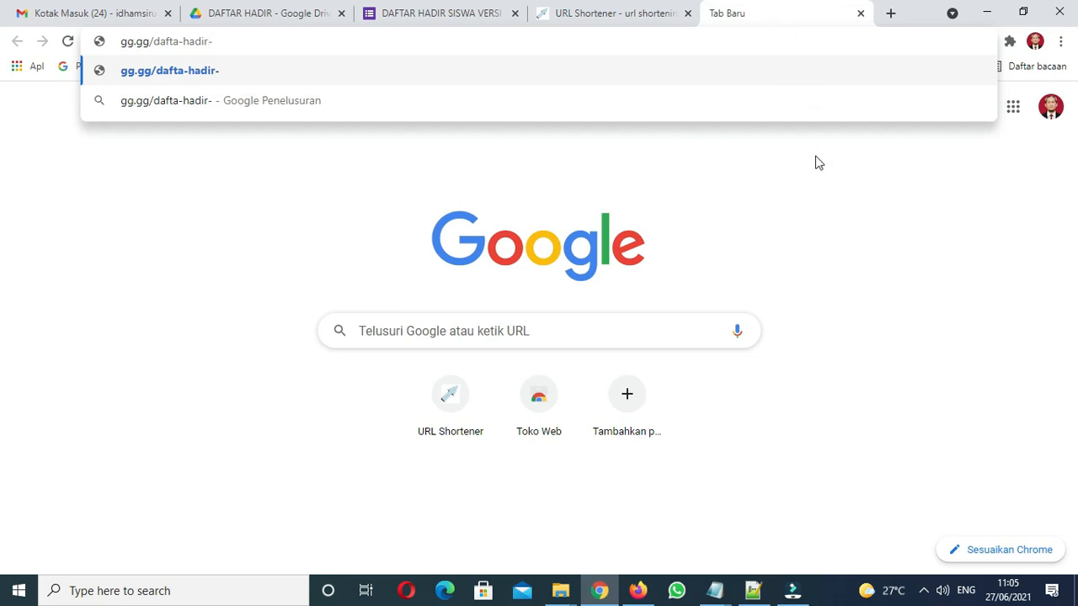
{"action": "left_click", "coordinate": [615, 19]}
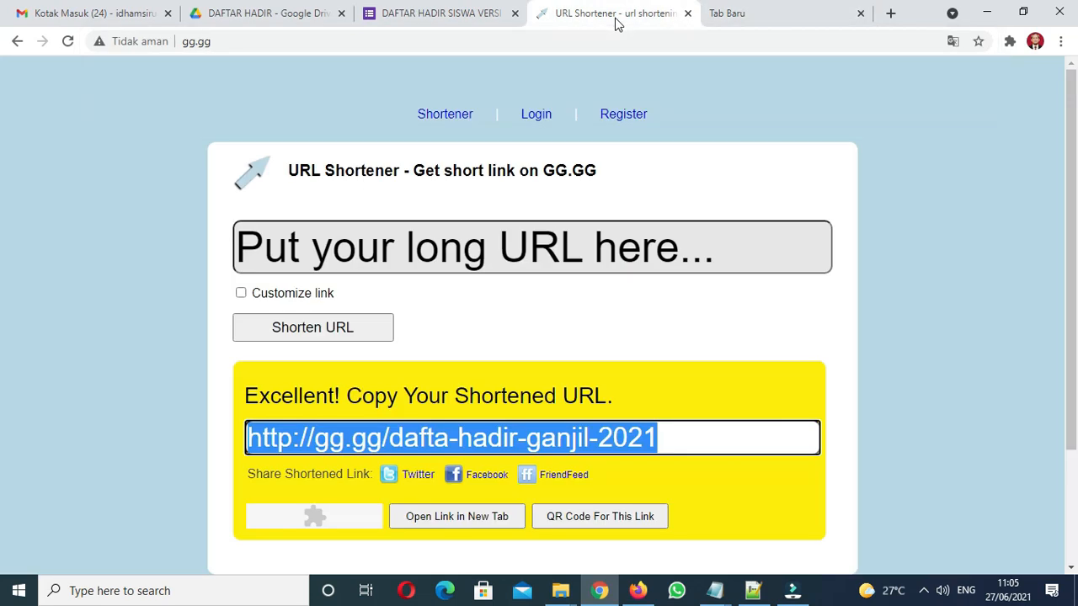
{"action": "left_click", "coordinate": [716, 18]}
{"action": "type", "text": "ganjil-2021"}
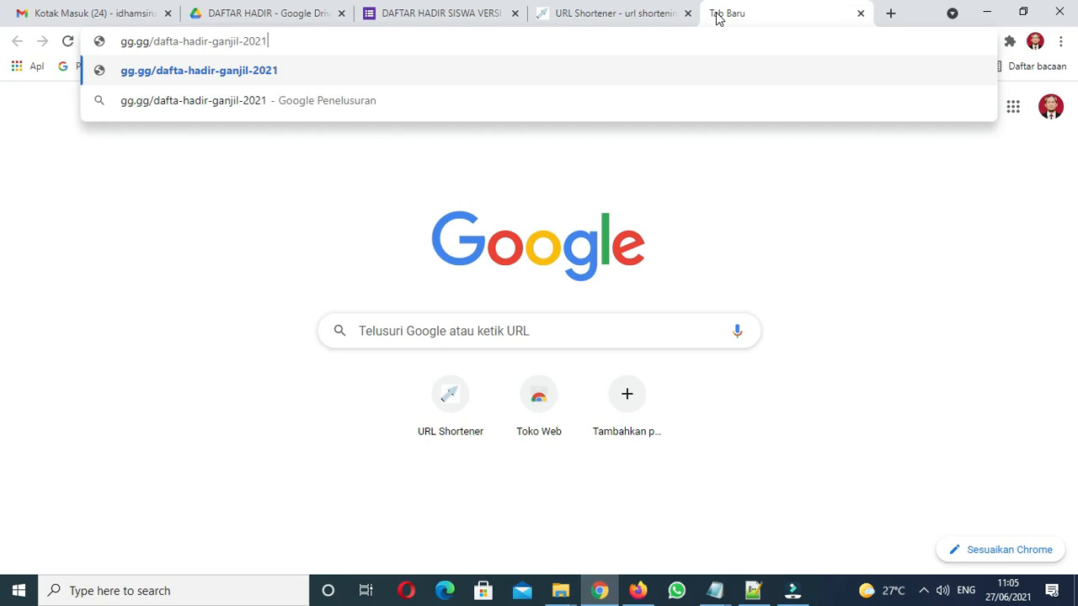
{"action": "key", "text": "Return"}
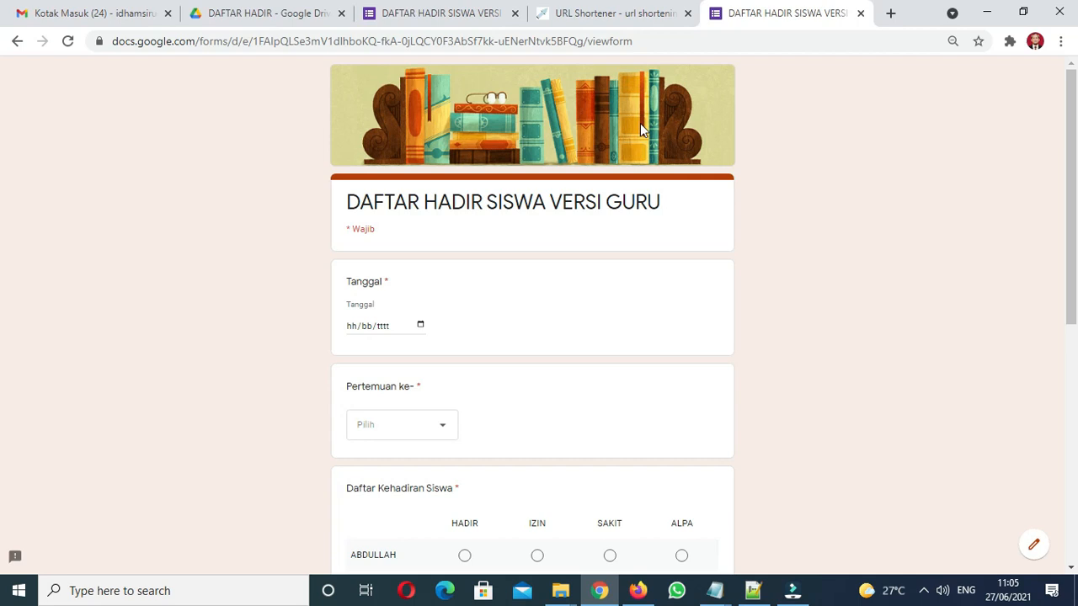
{"action": "left_click", "coordinate": [860, 12]}
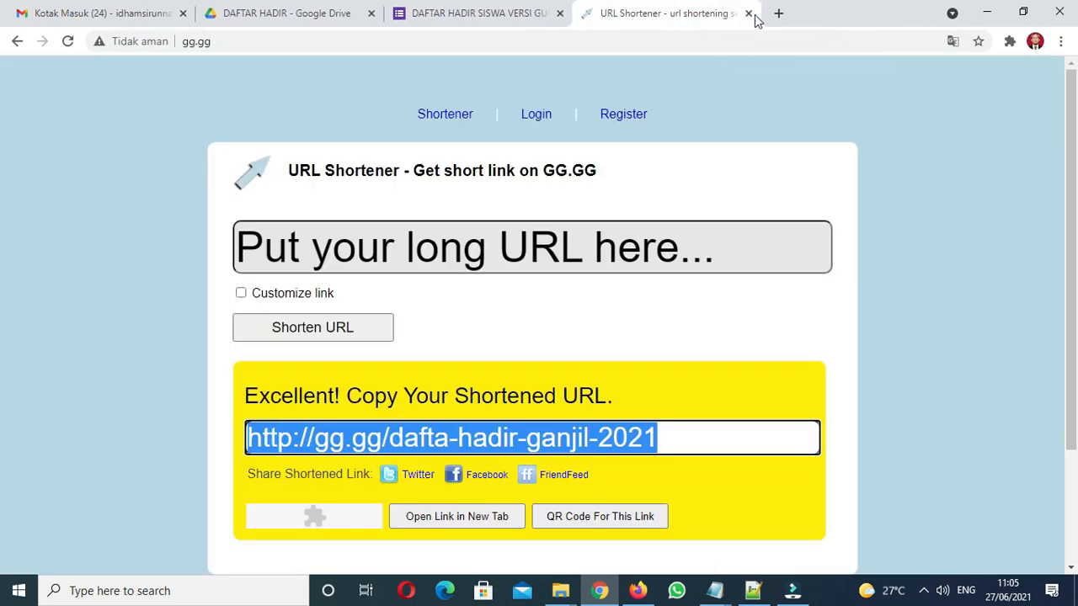
Show the form's short forms.gle link in the send dialog and compare it with the shortener page
{"action": "left_click", "coordinate": [506, 18]}
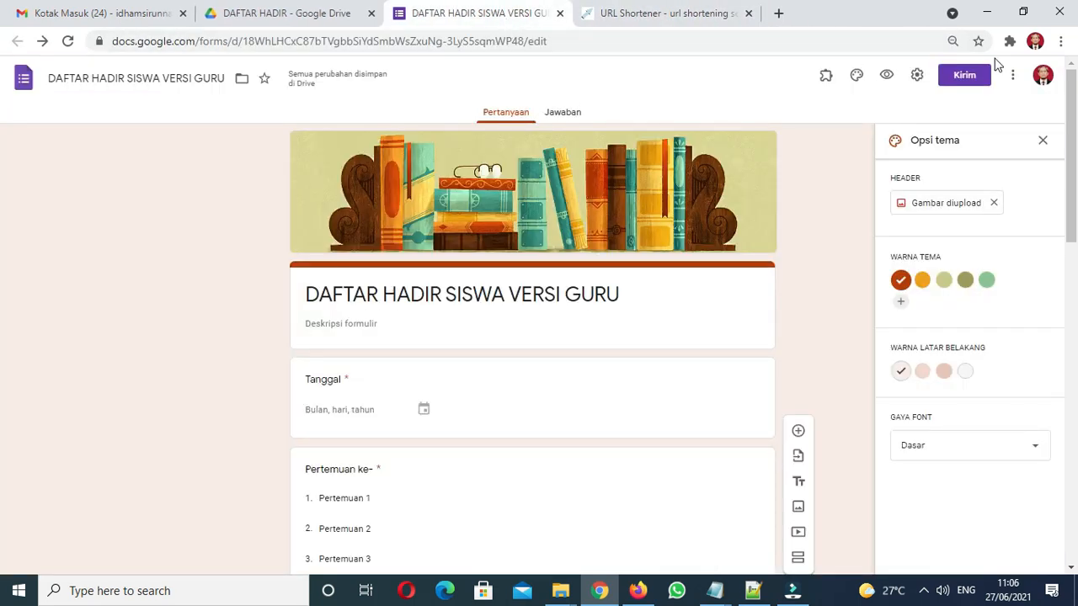
{"action": "left_click", "coordinate": [965, 76]}
{"action": "left_click", "coordinate": [499, 177]}
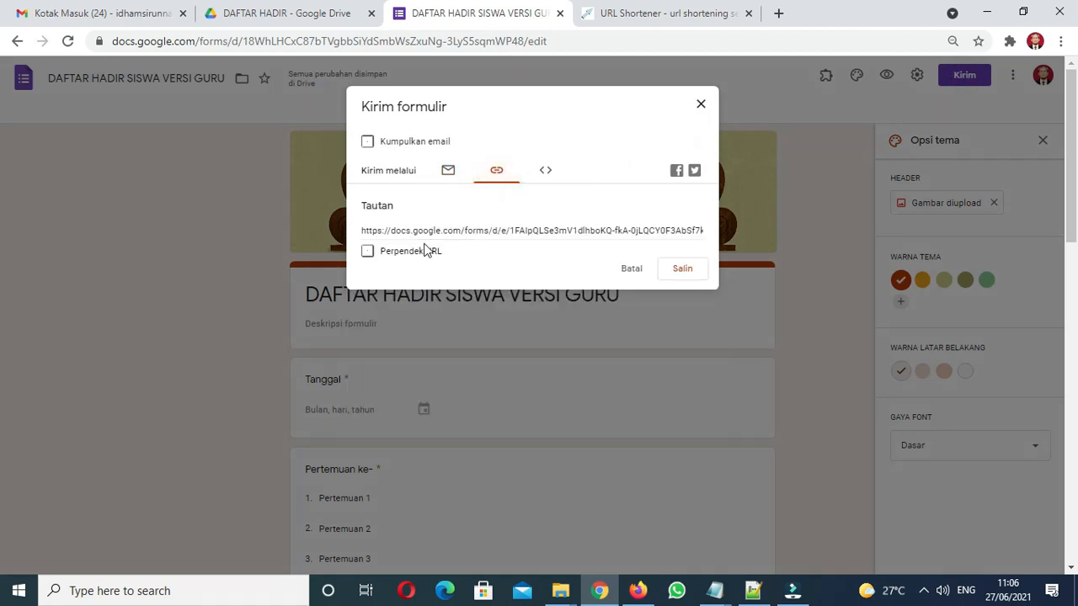
{"action": "left_click", "coordinate": [399, 256]}
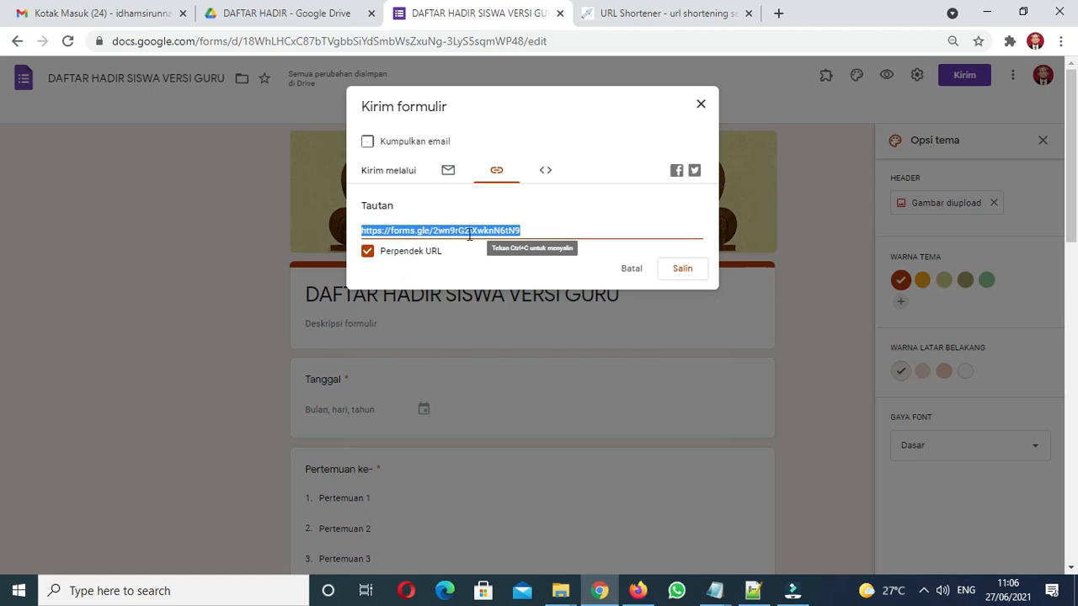
{"action": "left_click", "coordinate": [633, 15]}
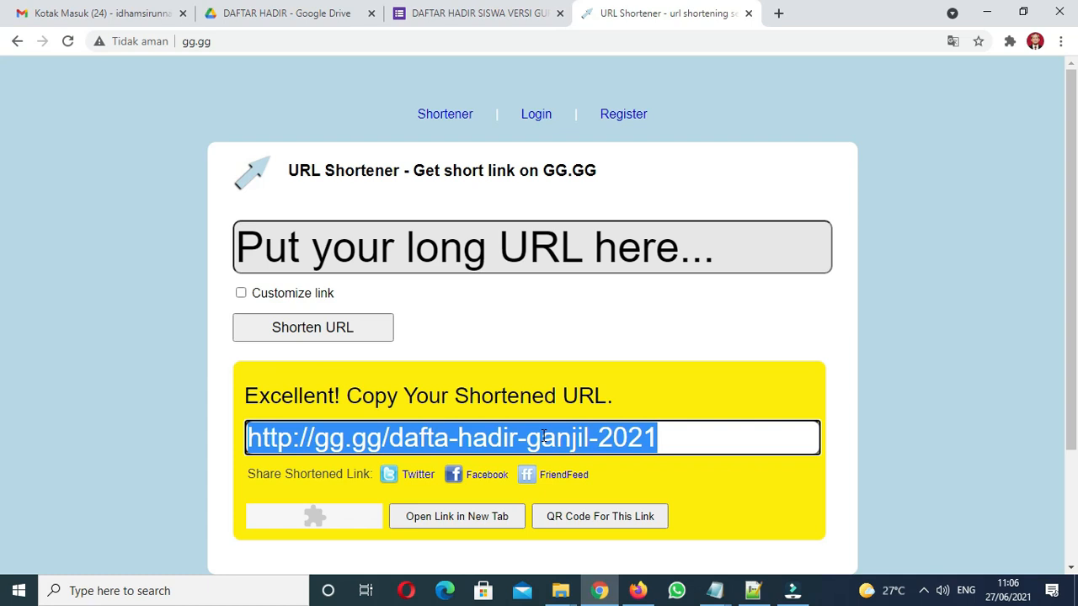
Close the send dialog, scroll through the finished form, and return to the gg.gg page
{"action": "left_click", "coordinate": [518, 21]}
{"action": "left_click", "coordinate": [697, 103]}
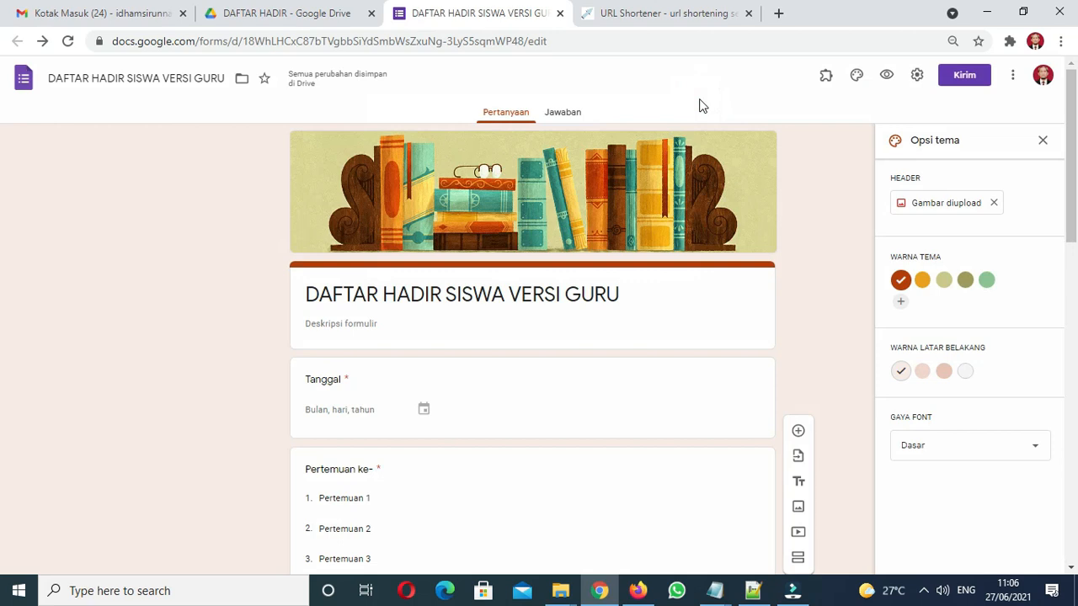
{"action": "left_click_drag", "start_coordinate": [1071, 135], "coordinate": [1074, 476]}
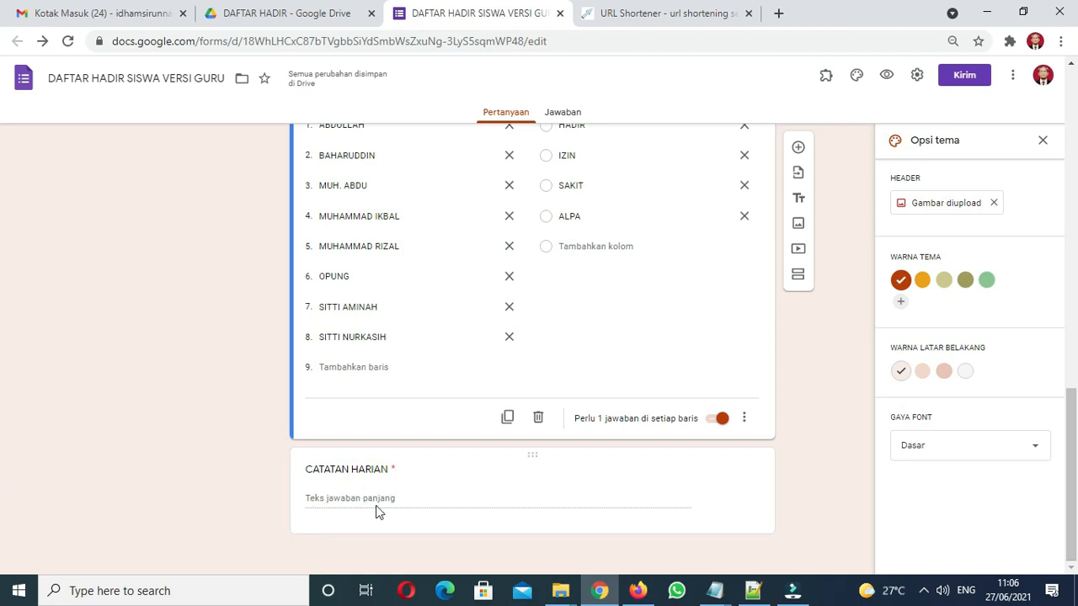
{"action": "left_click_drag", "start_coordinate": [1073, 439], "coordinate": [1053, 87]}
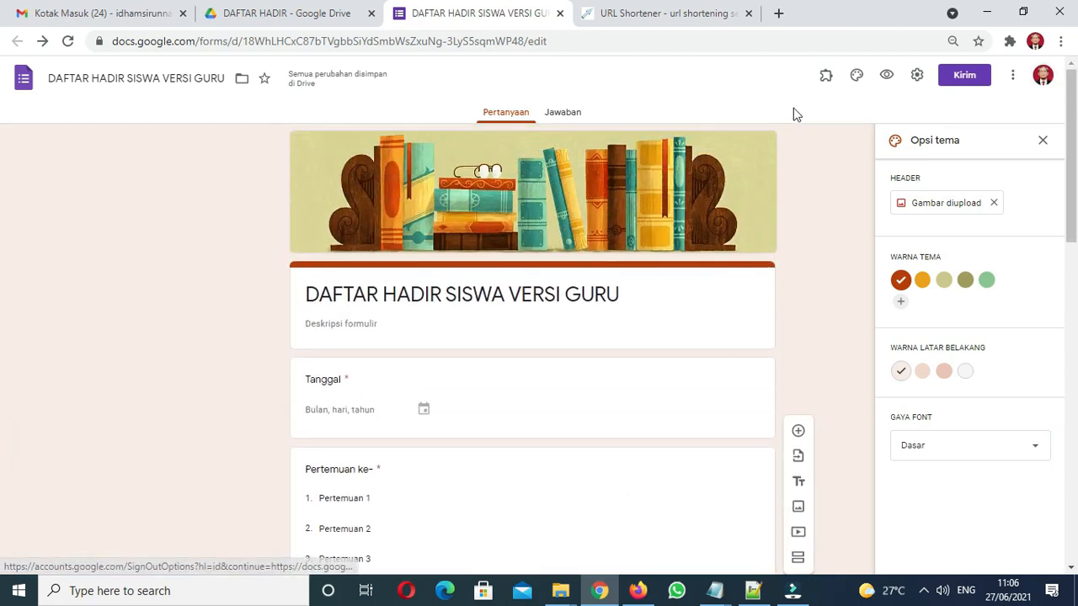
{"action": "left_click", "coordinate": [683, 14]}
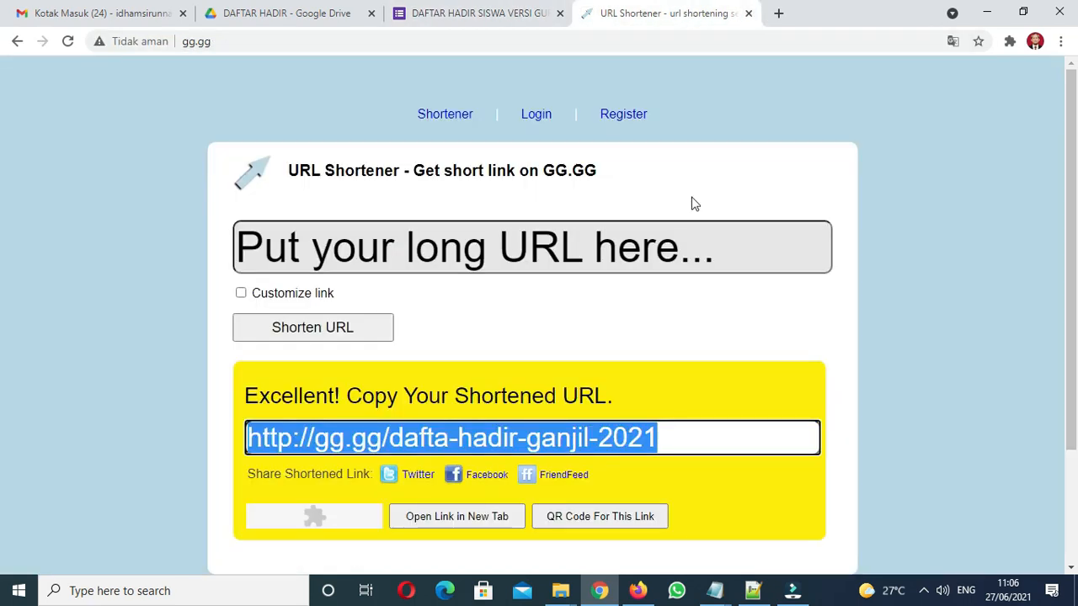
Open the pasted gg.gg link and fill Tanggal 27/06/2021 and Pertemuan 1
{"action": "left_click", "coordinate": [737, 42]}
{"action": "type", "text": "http://gg.gg/dafta-hadir-ganjil-2021"}
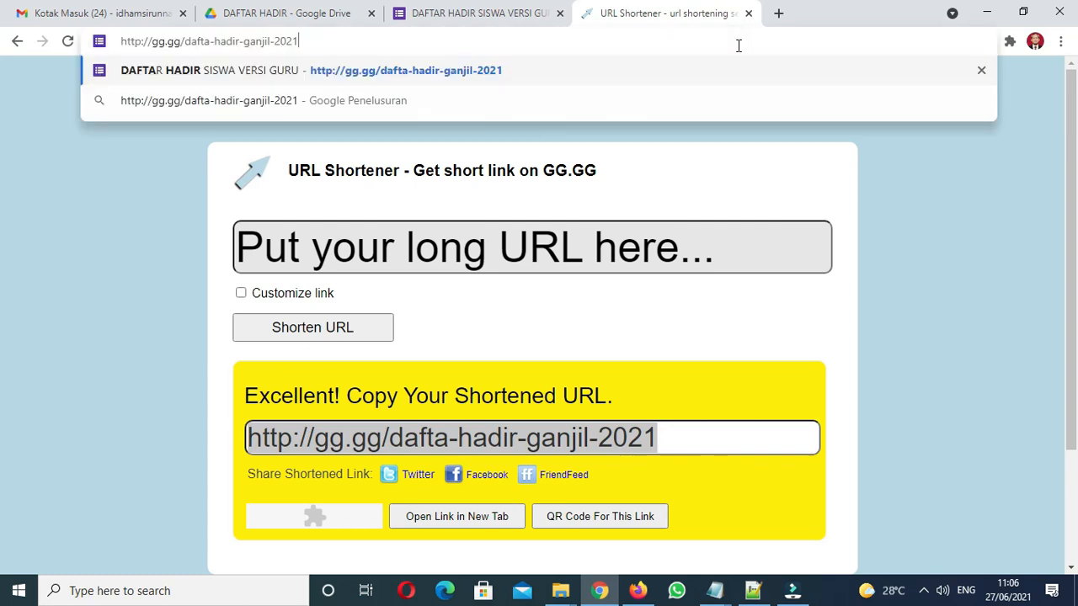
{"action": "key", "text": "Return"}
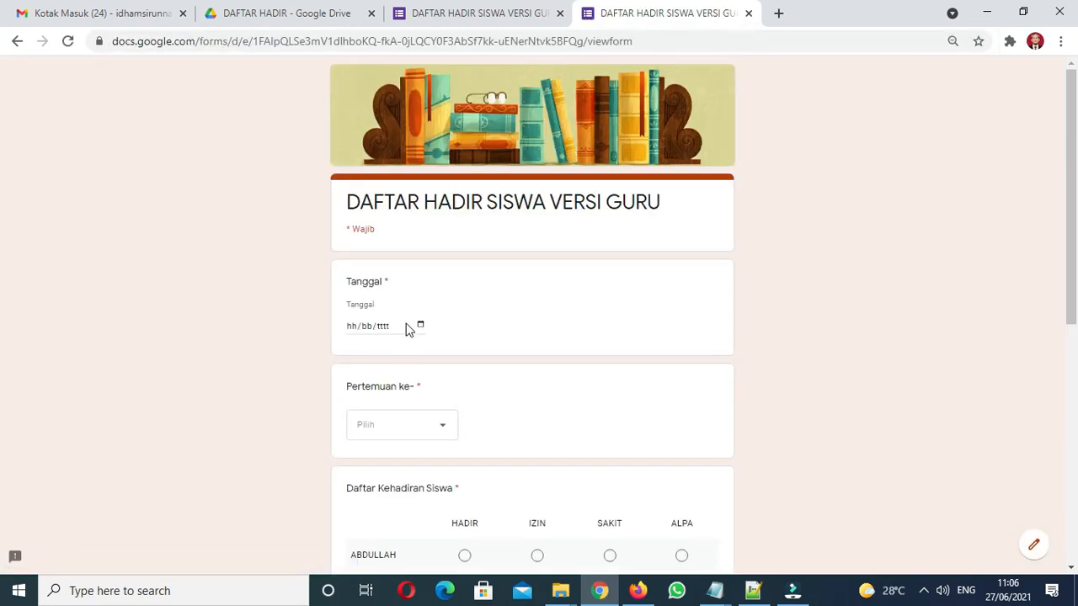
{"action": "left_click", "coordinate": [409, 327]}
{"action": "left_click", "coordinate": [422, 325]}
{"action": "left_click", "coordinate": [420, 326]}
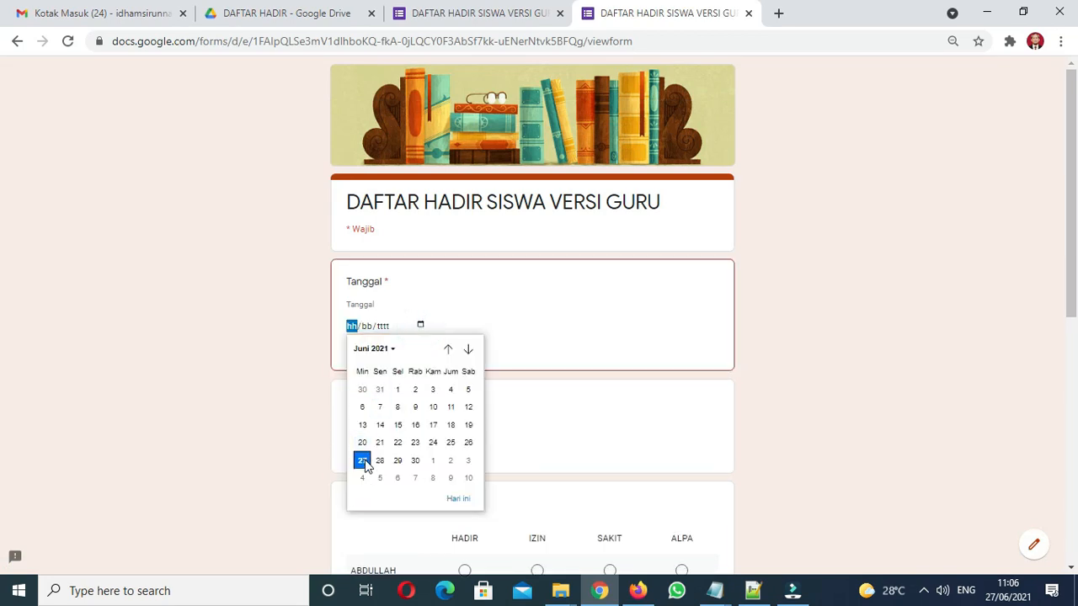
{"action": "left_click", "coordinate": [362, 460]}
{"action": "left_click", "coordinate": [381, 434]}
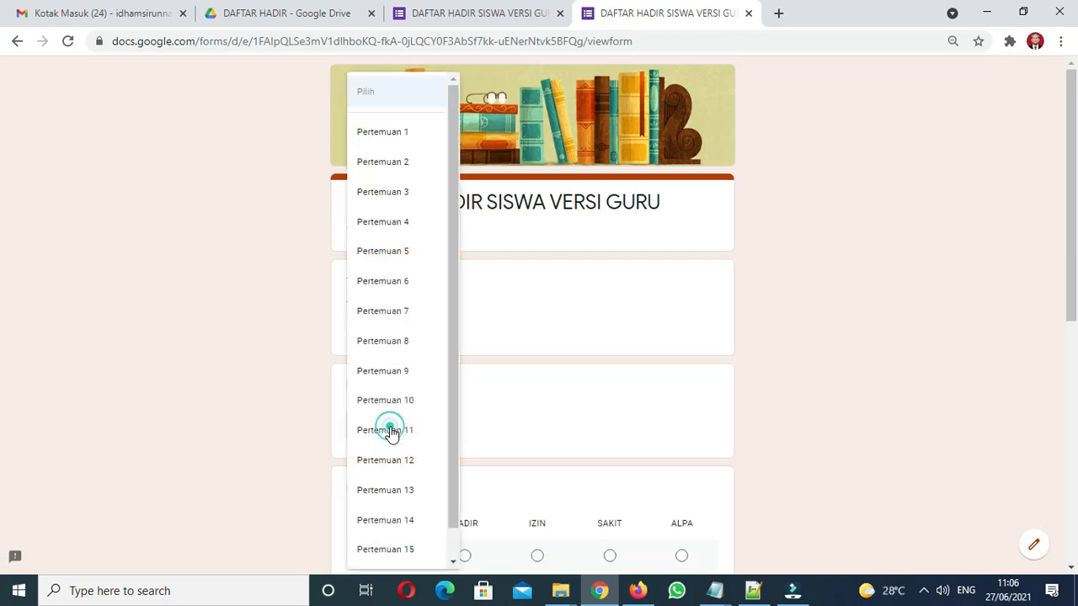
{"action": "left_click", "coordinate": [410, 139]}
Fill the attendance grid: five students HADIR, one IZIN, one SAKIT and one ALPA
{"action": "left_click_drag", "start_coordinate": [1068, 293], "coordinate": [1077, 444]}
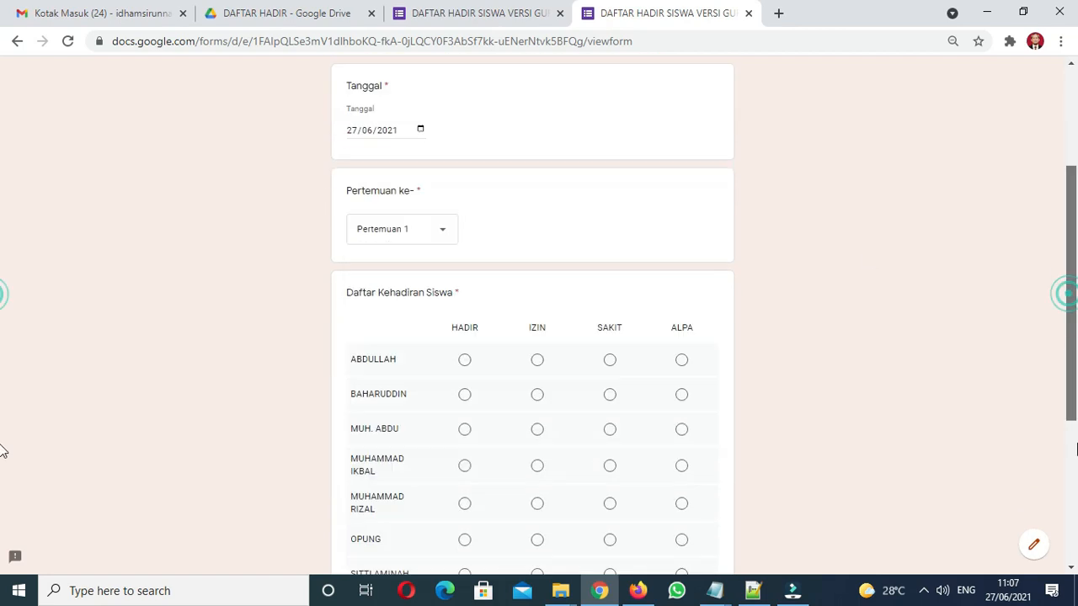
{"action": "scroll", "coordinate": [3, 451], "scroll_direction": "down", "scroll_amount": 5}
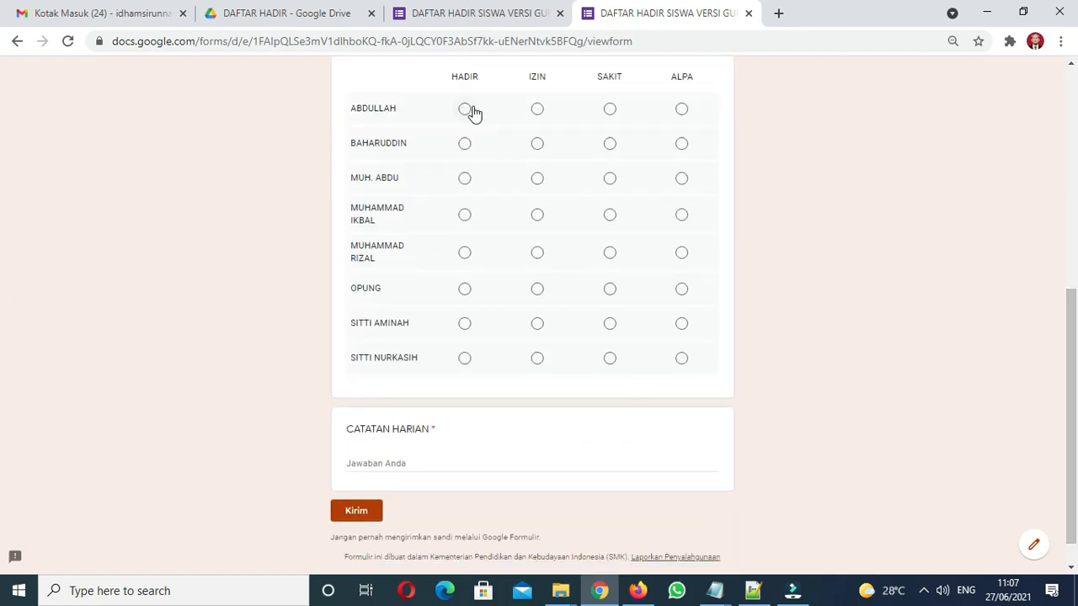
{"action": "left_click", "coordinate": [466, 110]}
{"action": "left_click", "coordinate": [464, 144]}
{"action": "left_click", "coordinate": [465, 180]}
{"action": "left_click", "coordinate": [464, 216]}
{"action": "left_click", "coordinate": [466, 257]}
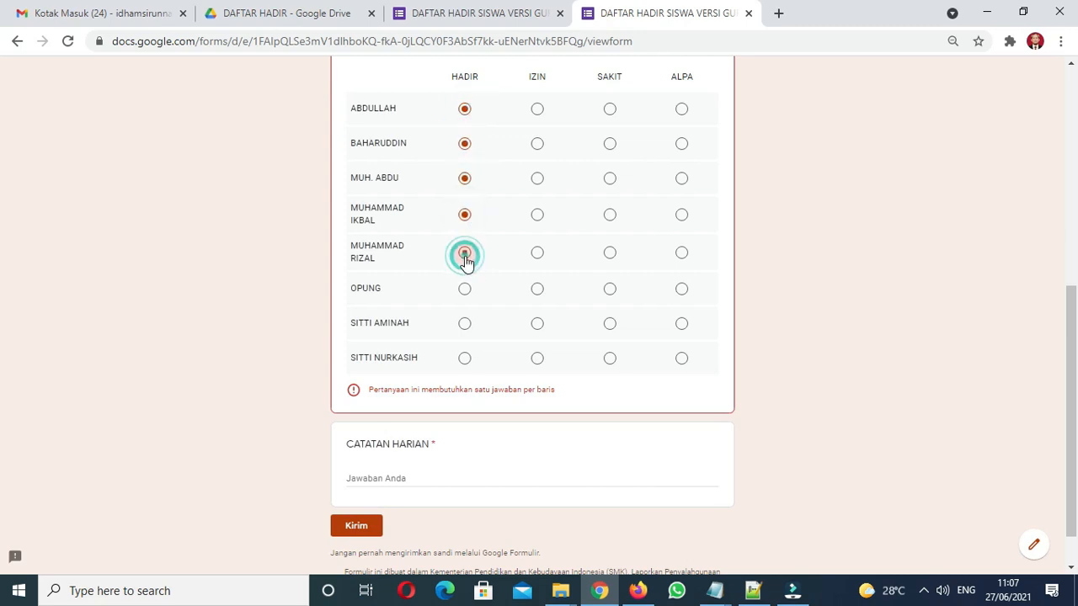
{"action": "left_click", "coordinate": [538, 289]}
{"action": "left_click", "coordinate": [610, 329]}
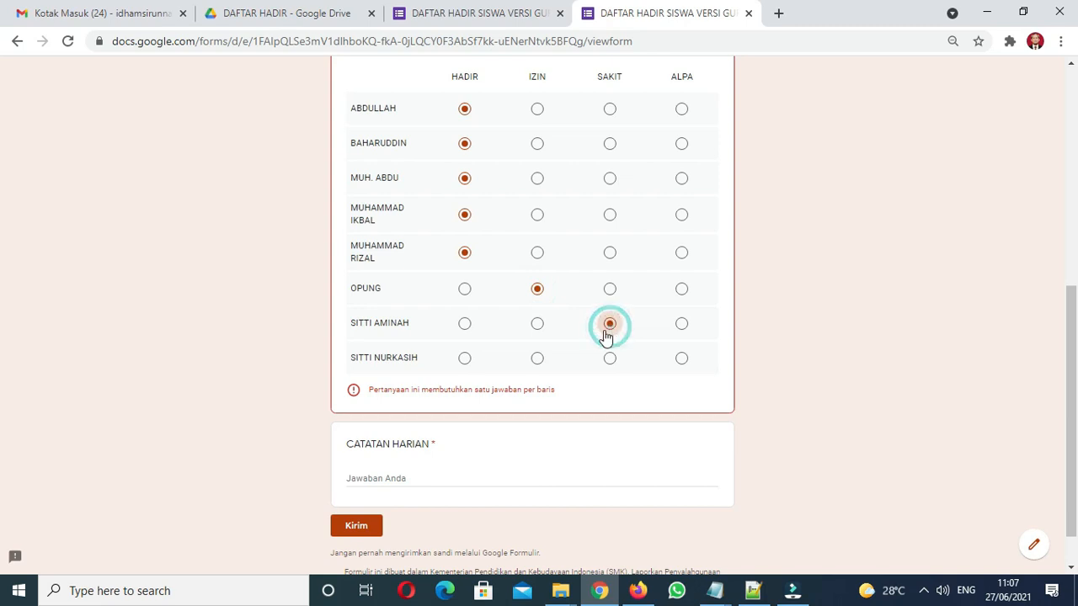
{"action": "left_click", "coordinate": [464, 360]}
{"action": "left_click", "coordinate": [681, 219]}
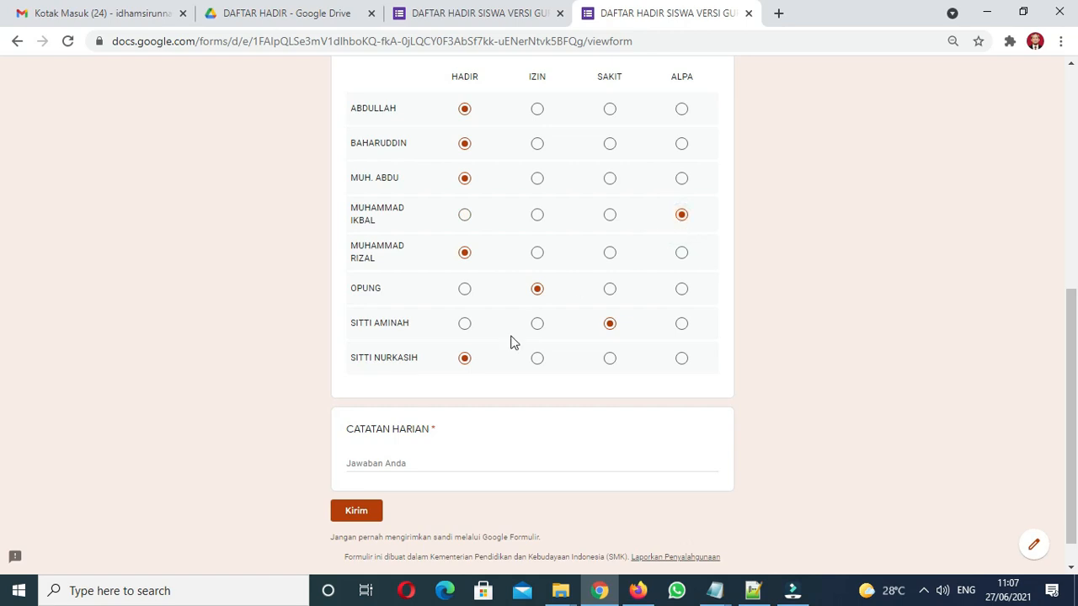
Write a CATATAN HARIAN note about the top score of 95 in group discussion, then submit
{"action": "left_click", "coordinate": [394, 469]}
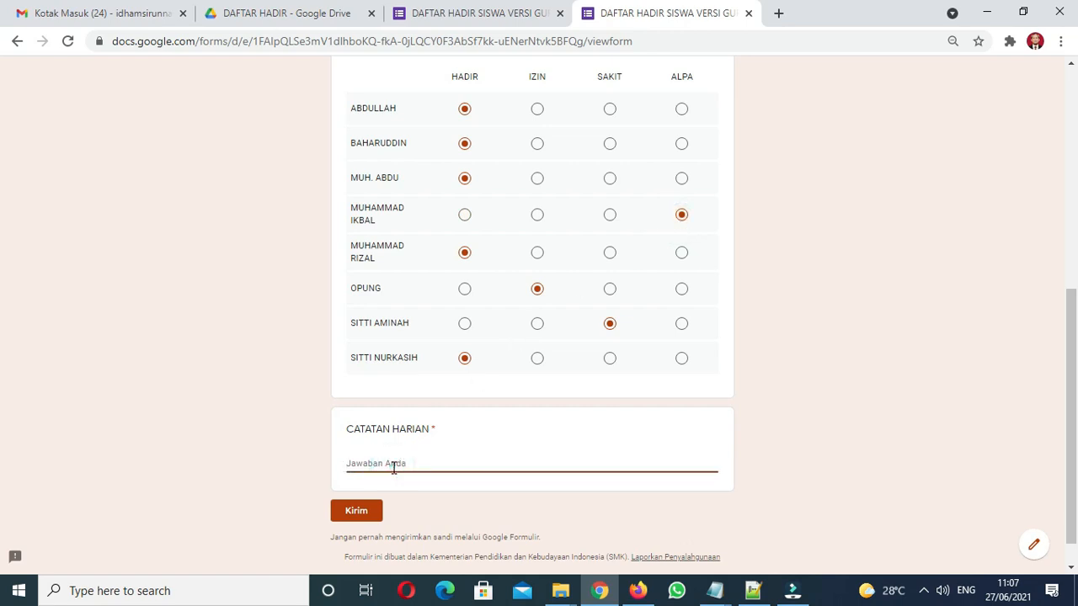
{"action": "type", "text": "A"}
{"action": "type", "text": "llah mendapatkan nilai tertinggi 95 pada diskusi"}
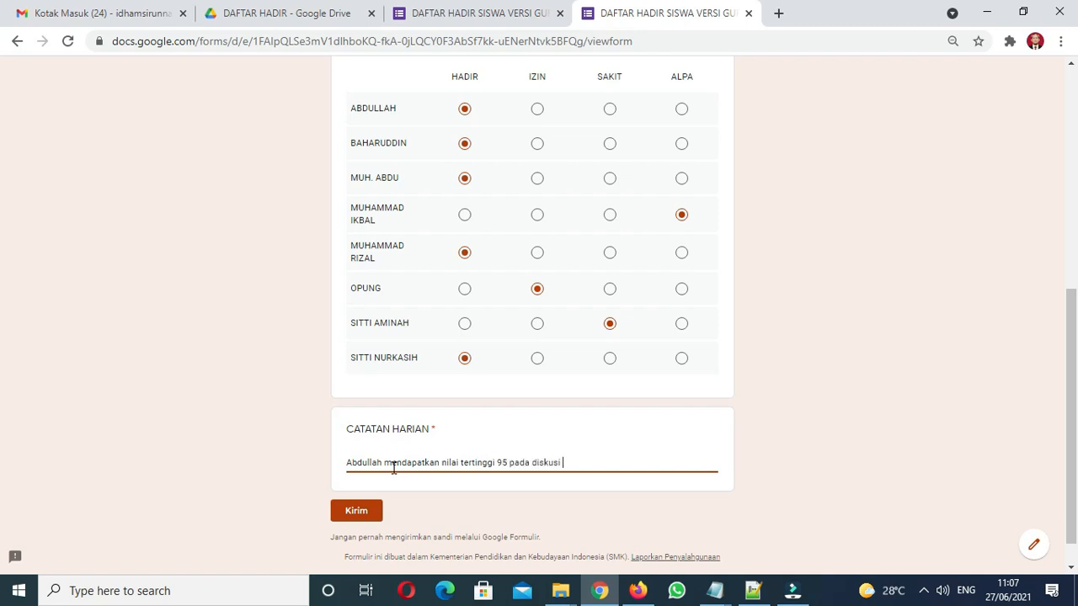
{"action": "type", "text": " kelompo"}
{"action": "left_click", "coordinate": [357, 511]}
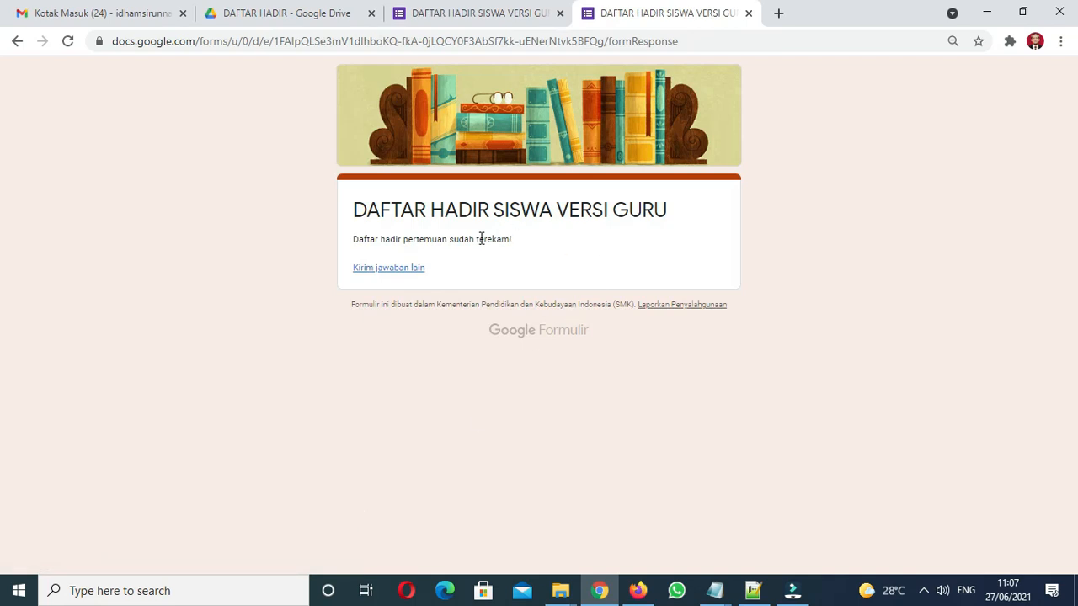
In the editor, view the 1 collected response and open the response spreadsheet destination choice
{"action": "left_click", "coordinate": [497, 16]}
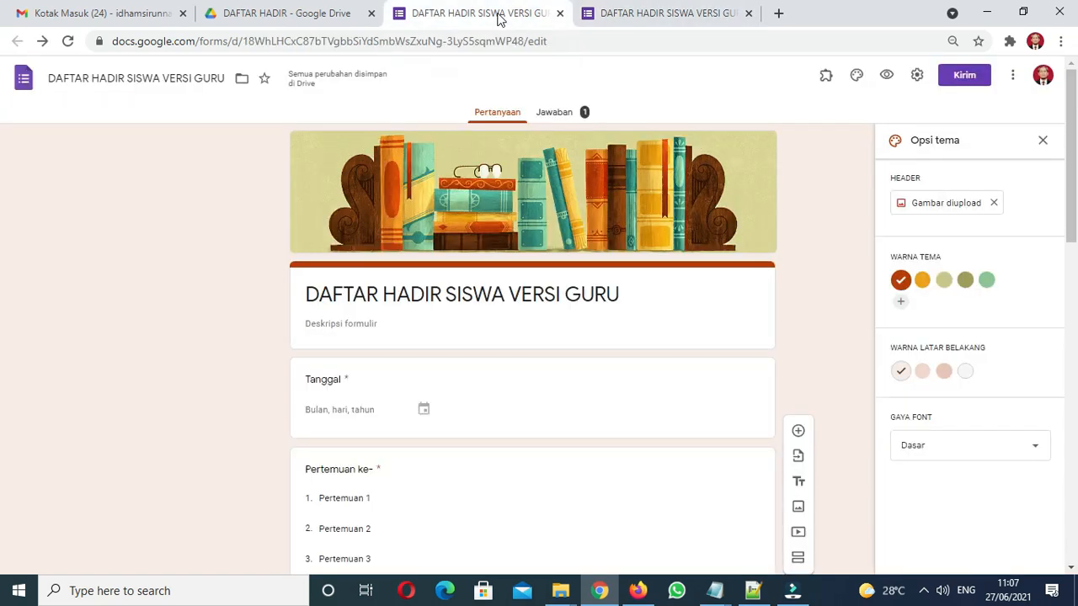
{"action": "left_click", "coordinate": [562, 116]}
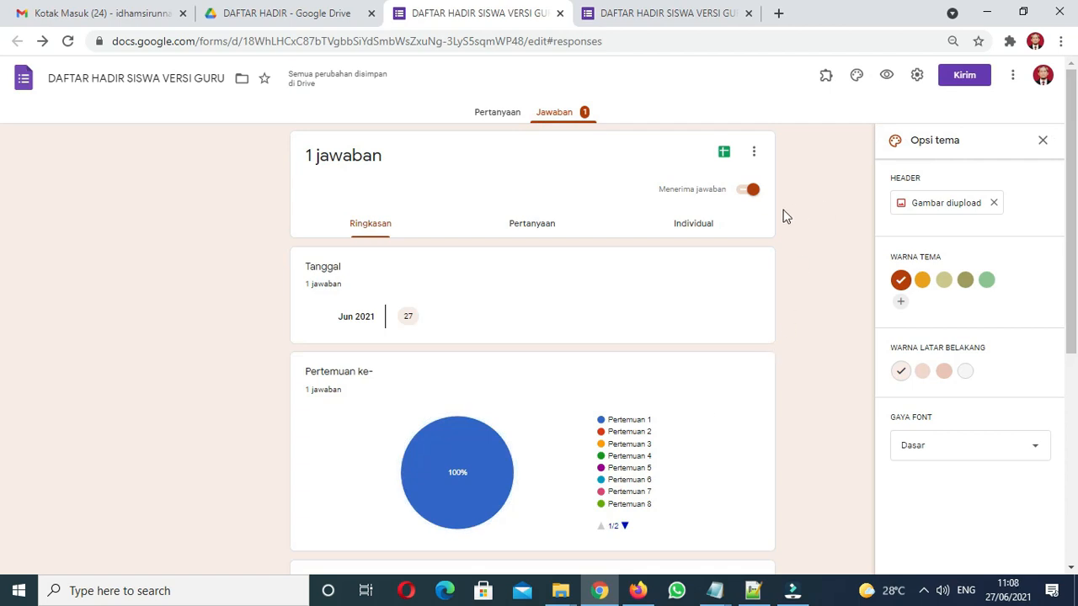
{"action": "left_click", "coordinate": [724, 155]}
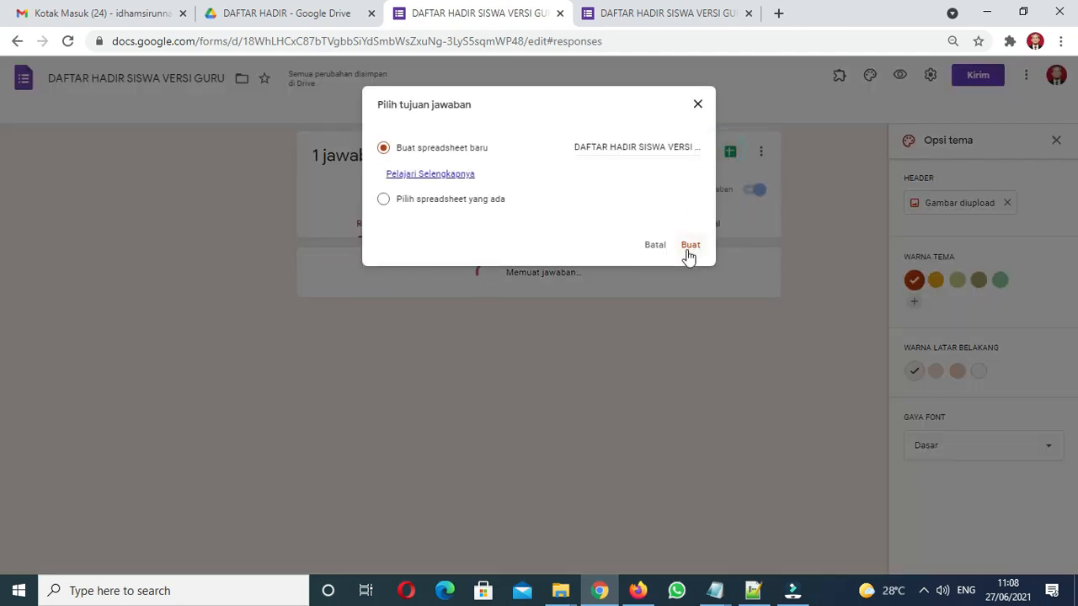
Create the linked response spreadsheet and widen columns D and E
{"action": "left_click", "coordinate": [688, 254]}
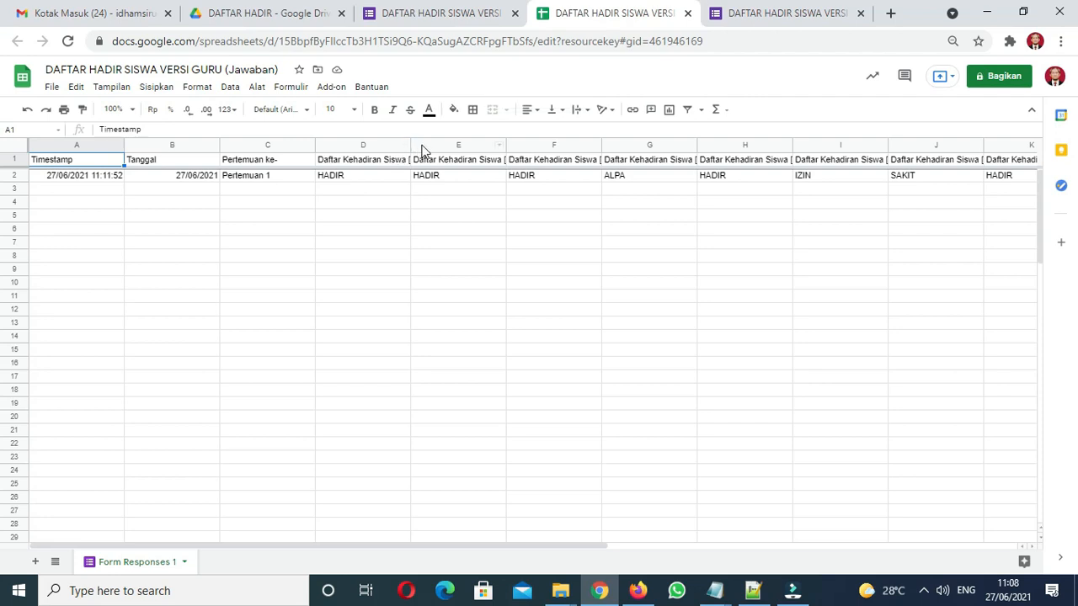
{"action": "left_click_drag", "start_coordinate": [410, 146], "coordinate": [460, 146]}
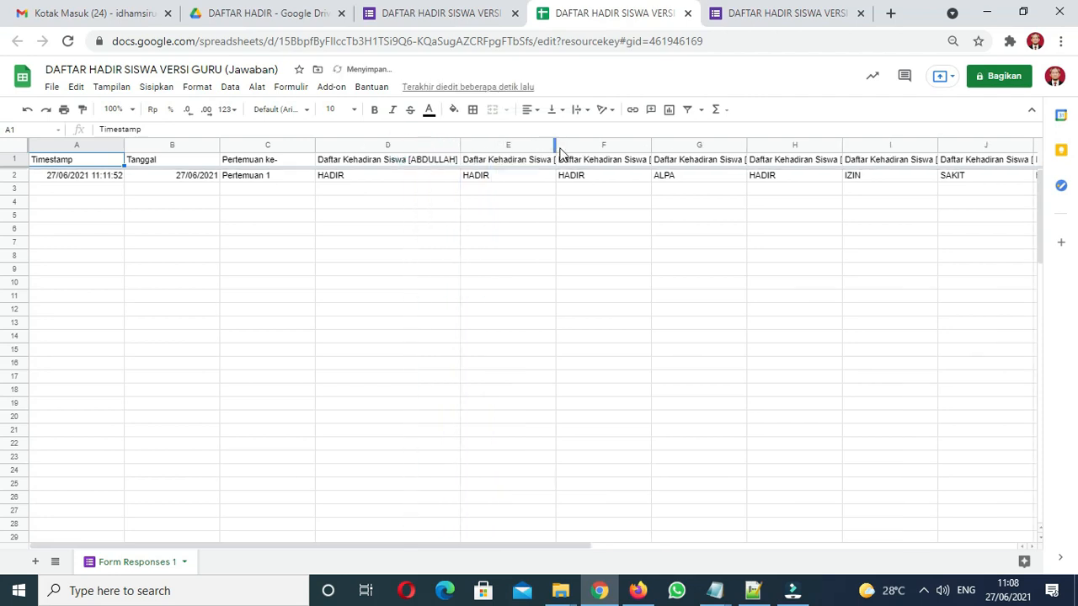
{"action": "left_click_drag", "start_coordinate": [556, 145], "coordinate": [574, 144]}
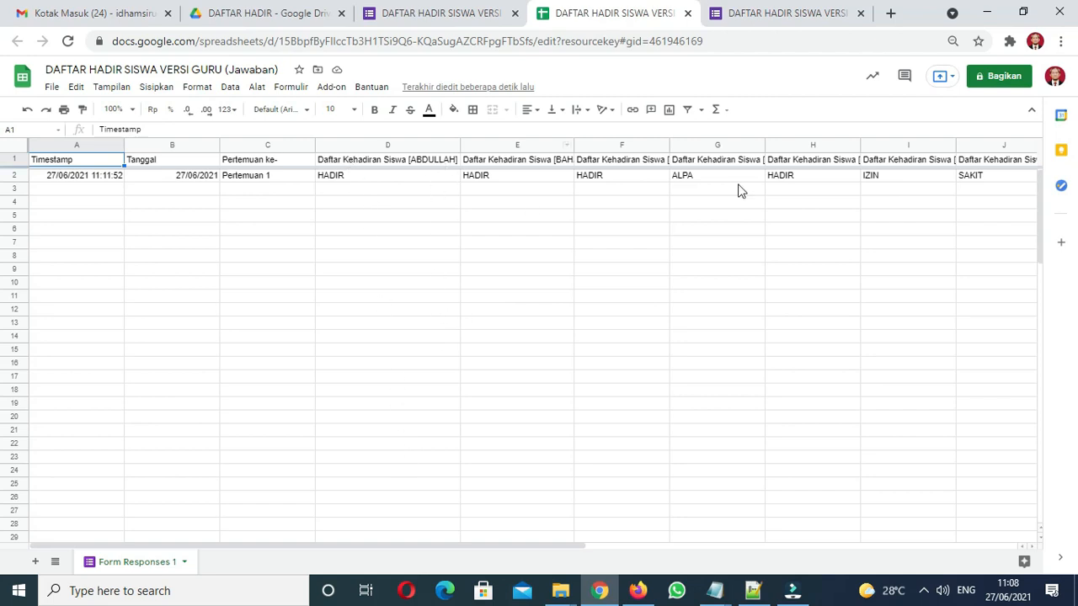
Review the test response's note in L2 and attendance values in K2, J2 and I2
{"action": "left_click_drag", "start_coordinate": [529, 547], "coordinate": [855, 556]}
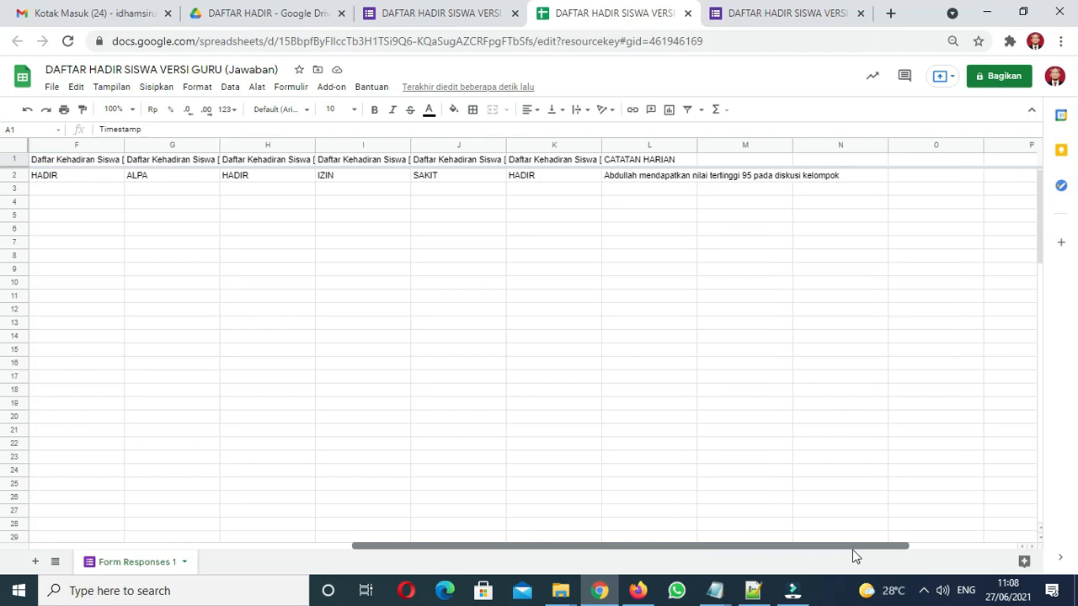
{"action": "left_click", "coordinate": [647, 180]}
{"action": "left_click", "coordinate": [646, 191]}
{"action": "left_click", "coordinate": [641, 175]}
{"action": "left_click", "coordinate": [542, 175]}
{"action": "left_click", "coordinate": [474, 175]}
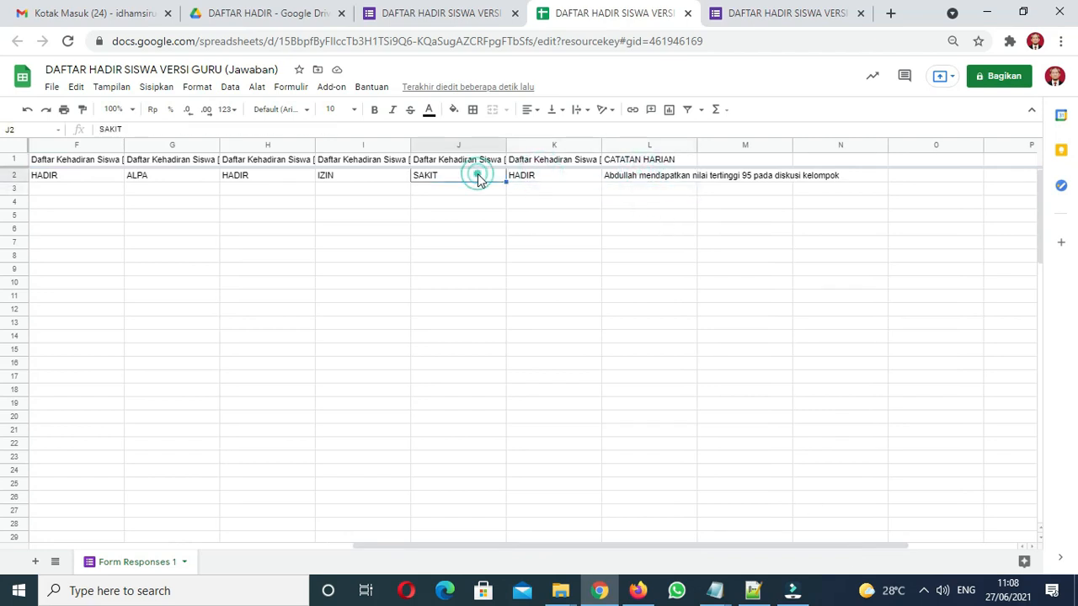
{"action": "left_click", "coordinate": [376, 180]}
Review row 2 values from H2 back to the date in B2, then close the spreadsheet
{"action": "left_click_drag", "start_coordinate": [823, 552], "coordinate": [447, 565]}
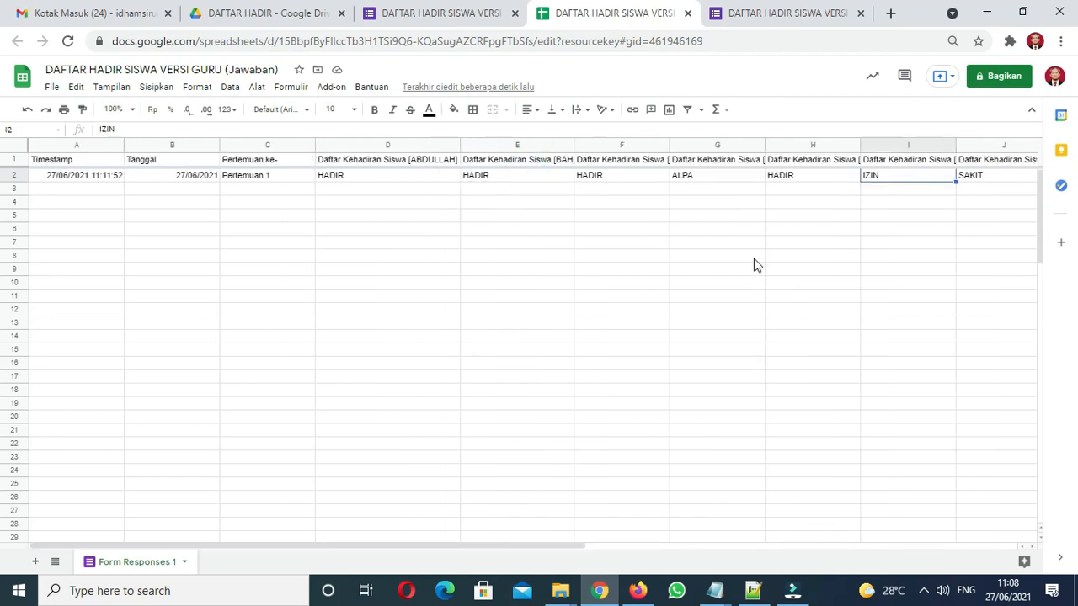
{"action": "left_click", "coordinate": [781, 181]}
{"action": "left_click", "coordinate": [722, 177]}
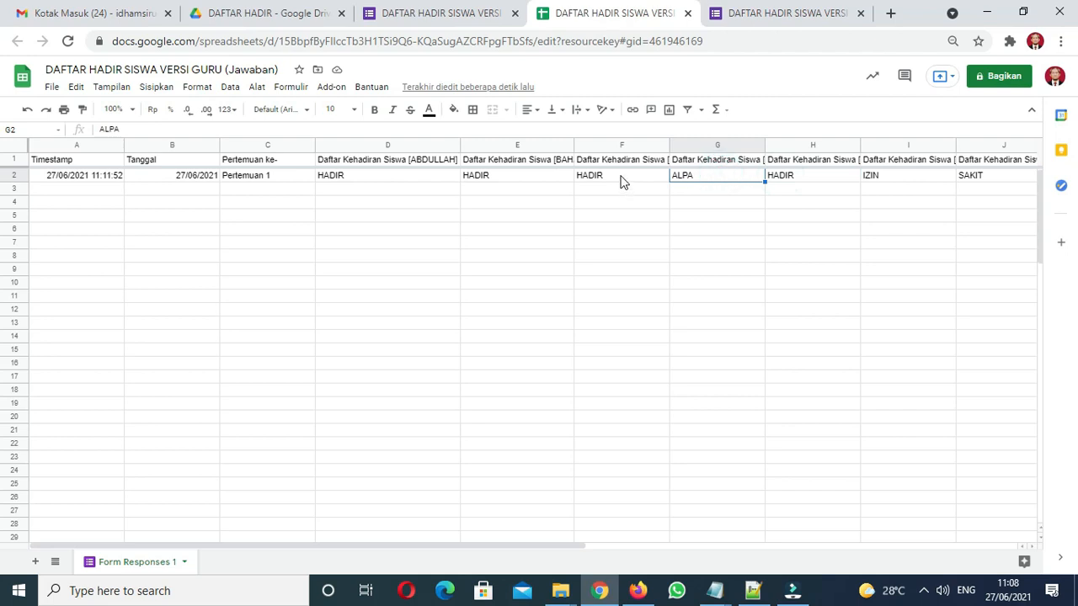
{"action": "left_click", "coordinate": [621, 181]}
{"action": "left_click", "coordinate": [495, 179]}
{"action": "left_click", "coordinate": [413, 178]}
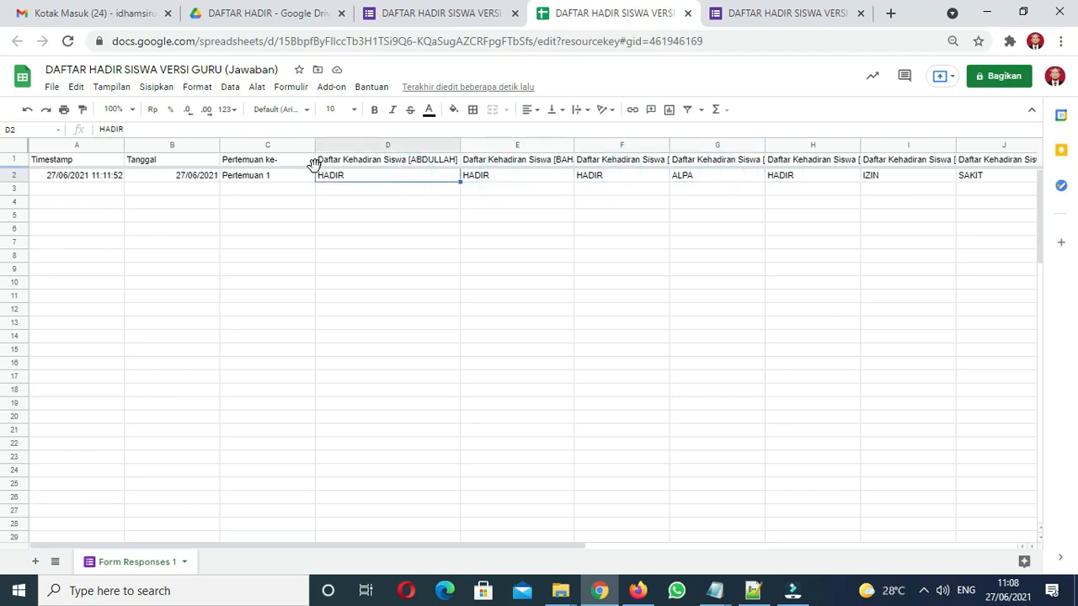
{"action": "left_click", "coordinate": [284, 180]}
{"action": "left_click", "coordinate": [196, 184]}
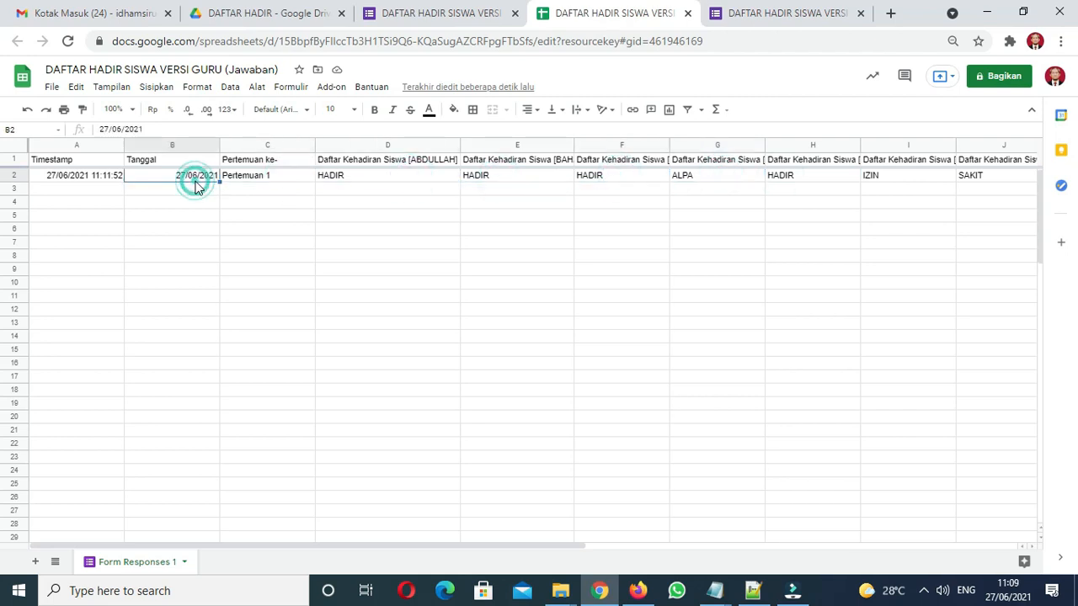
{"action": "key", "text": "ctrl+w"}
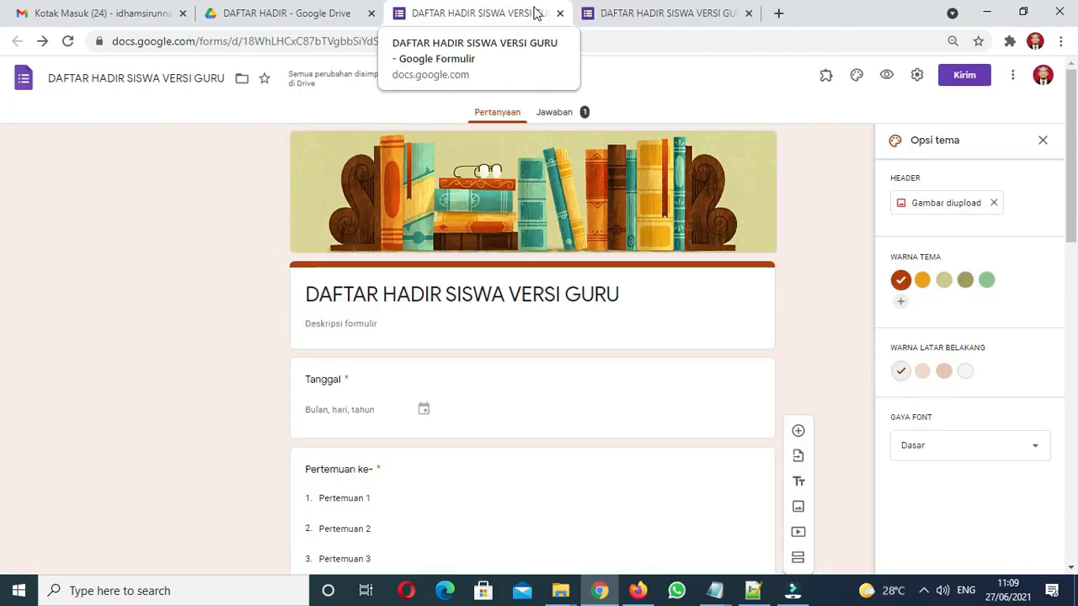